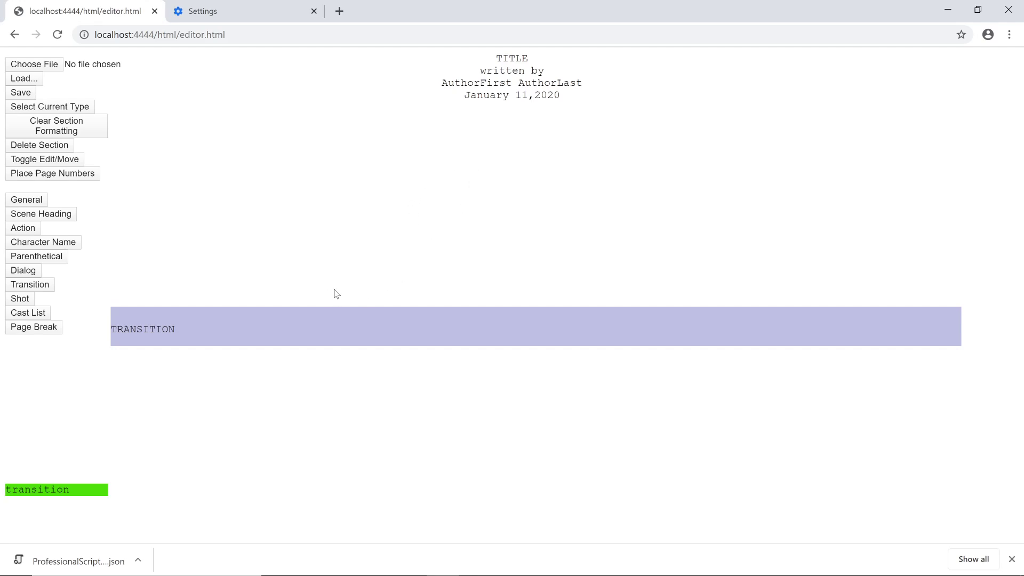
- Replace the placeholder text of the transition section with "FADE IN:"
{"action": "left_click", "coordinate": [355, 318]}
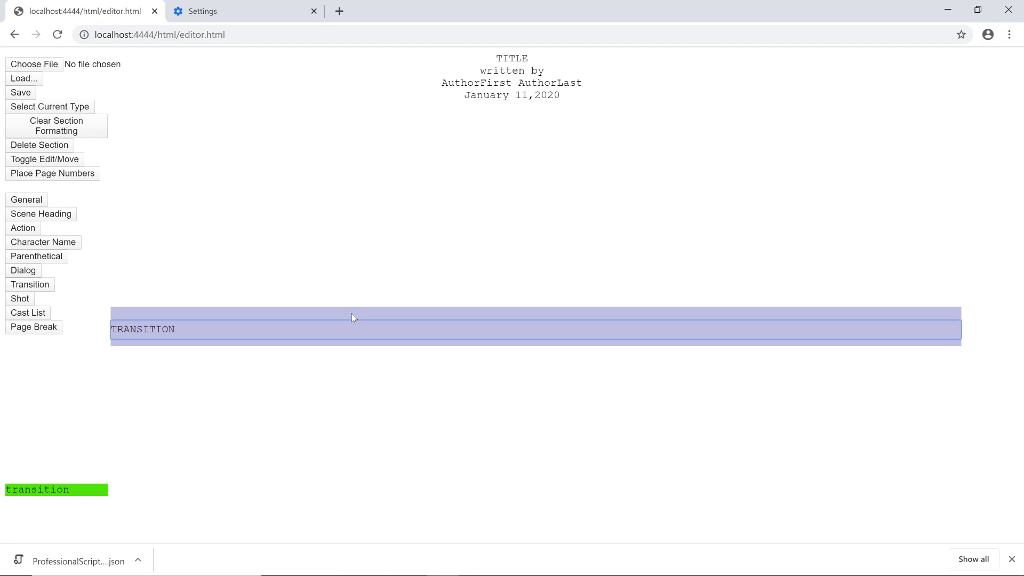
{"action": "left_click_drag", "start_coordinate": [351, 318], "coordinate": [321, 316]}
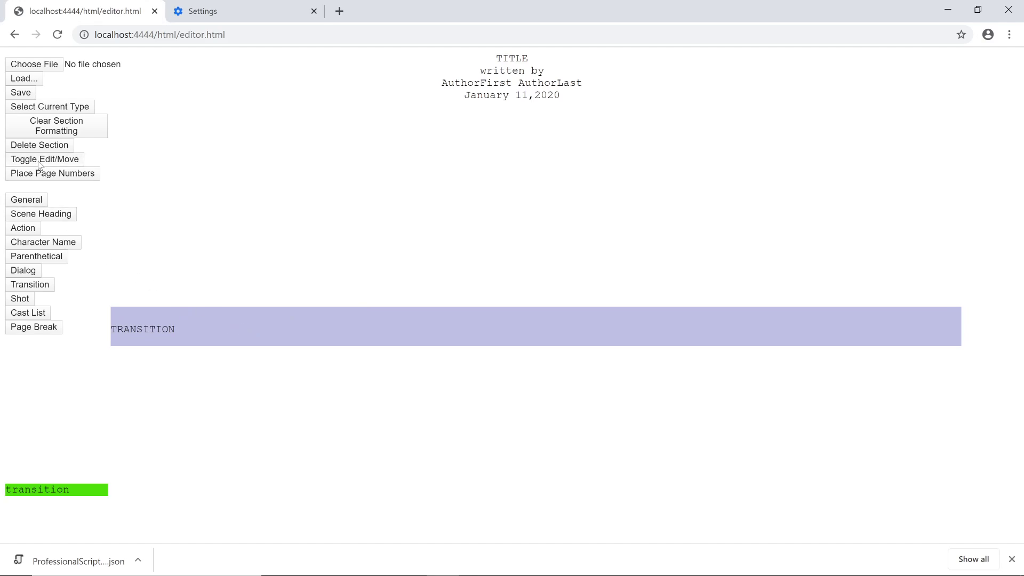
{"action": "left_click_drag", "start_coordinate": [179, 329], "coordinate": [93, 320]}
{"action": "type", "text": "SAMP"}
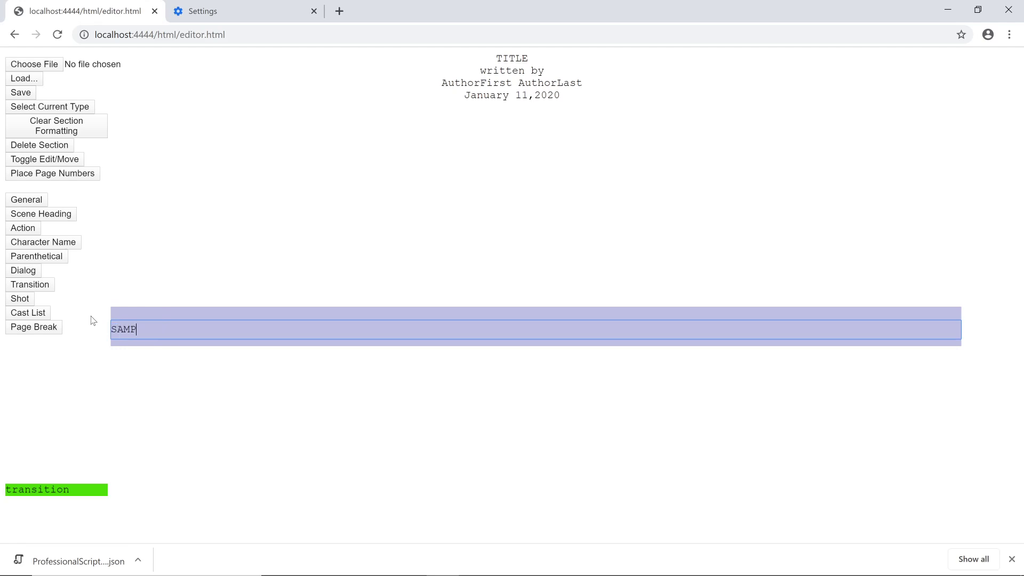
{"action": "type", "text": "LE TRANSTION"}
{"action": "key", "text": "BackSpace"}
{"action": "key", "text": "BackSpace"}
{"action": "key", "text": "BackSpace"}
{"action": "key", "text": "BackSpace"}
{"action": "key", "text": "BackSpace"}
{"action": "key", "text": "BackSpace"}
{"action": "key", "text": "BackSpace"}
{"action": "key", "text": "BackSpace"}
{"action": "key", "text": "BackSpace"}
{"action": "key", "text": "BackSpace"}
{"action": "key", "text": "BackSpace"}
{"action": "key", "text": "BackSpace"}
{"action": "key", "text": "BackSpace"}
{"action": "key", "text": "BackSpace"}
{"action": "key", "text": "BackSpace"}
{"action": "key", "text": "BackSpace"}
{"action": "type", "text": "FADE IN:"}
{"action": "left_click", "coordinate": [21, 159]}
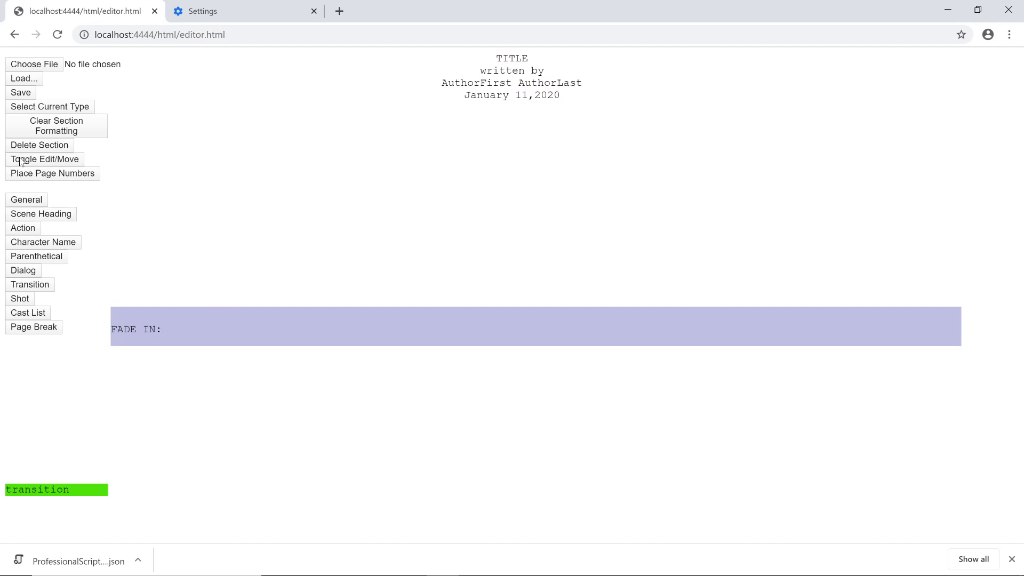
- Add a character name section below the "FADE IN:" transition and a dialogue section beneath it
{"action": "mouse_move", "coordinate": [199, 327]}
{"action": "left_mouse_down"}
{"action": "mouse_move", "coordinate": [229, 318]}
{"action": "mouse_move", "coordinate": [201, 295]}
{"action": "mouse_move", "coordinate": [203, 327]}
{"action": "left_mouse_up"}
{"action": "left_click", "coordinate": [35, 244]}
{"action": "left_click_drag", "start_coordinate": [85, 482], "coordinate": [251, 345]}
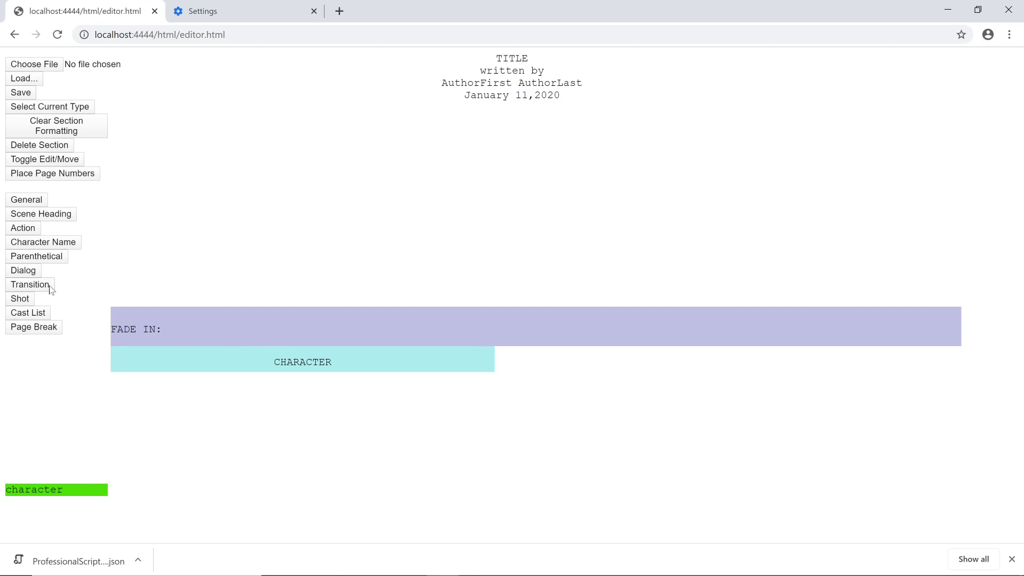
{"action": "left_click", "coordinate": [32, 272]}
{"action": "left_click_drag", "start_coordinate": [32, 489], "coordinate": [240, 372]}
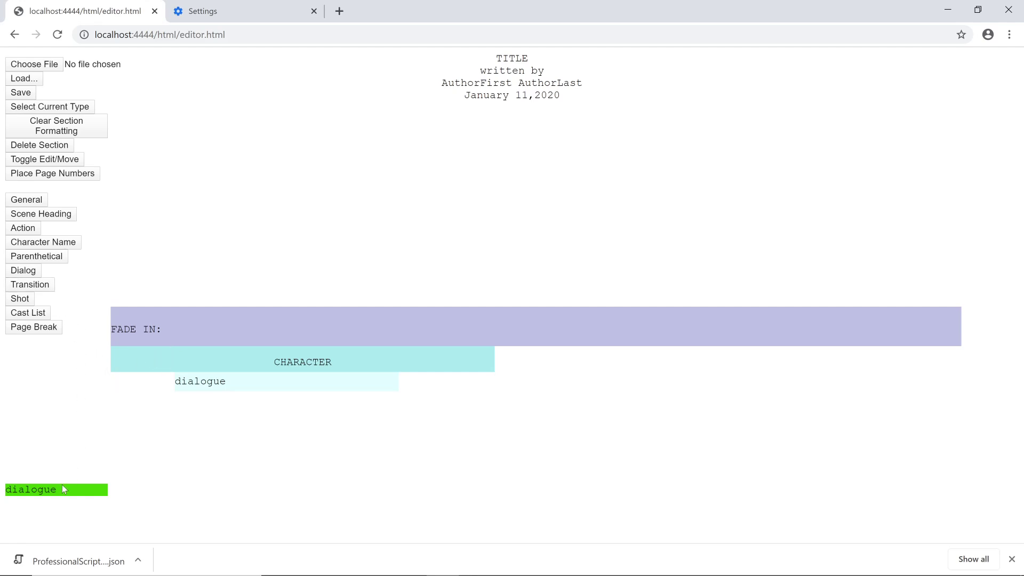
{"action": "mouse_move", "coordinate": [237, 390]}
{"action": "left_mouse_down"}
{"action": "mouse_move", "coordinate": [238, 314]}
{"action": "mouse_move", "coordinate": [238, 394]}
{"action": "left_mouse_up"}
{"action": "mouse_move", "coordinate": [229, 365]}
{"action": "left_mouse_down"}
{"action": "mouse_move", "coordinate": [225, 376]}
{"action": "mouse_move", "coordinate": [228, 364]}
{"action": "left_mouse_up"}
- Toggle edit mode and replace the CHARACTER placeholder with the first speaker's name
{"action": "left_click", "coordinate": [43, 160]}
{"action": "left_click", "coordinate": [287, 362]}
{"action": "key", "text": "End"}
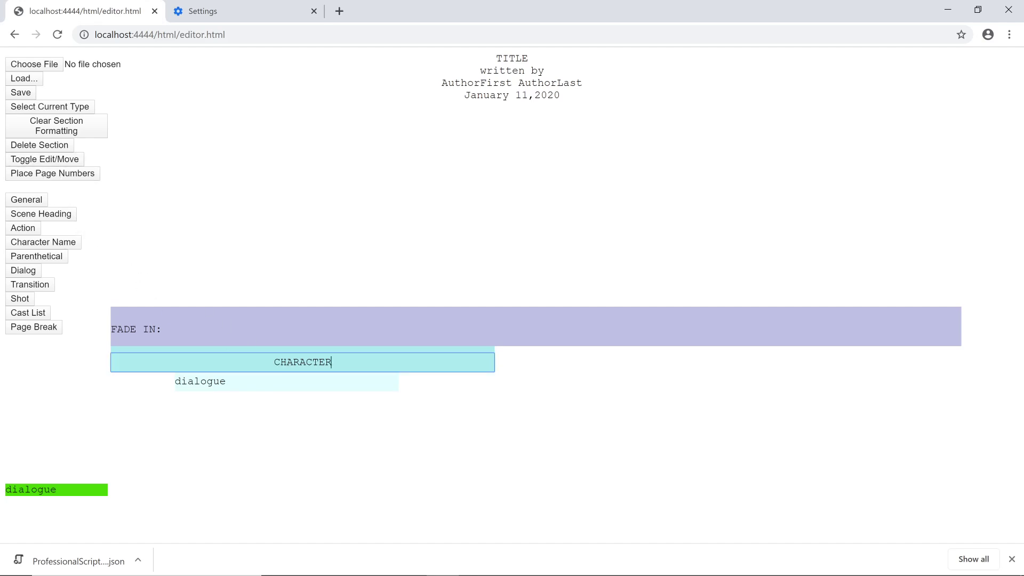
{"action": "key", "text": "shift+Home"}
{"action": "type", "text": "ROBERT"}
- Replace the dialogue placeholder under the first speaker with "Hello there from the interwebs!"
{"action": "left_click", "coordinate": [228, 382]}
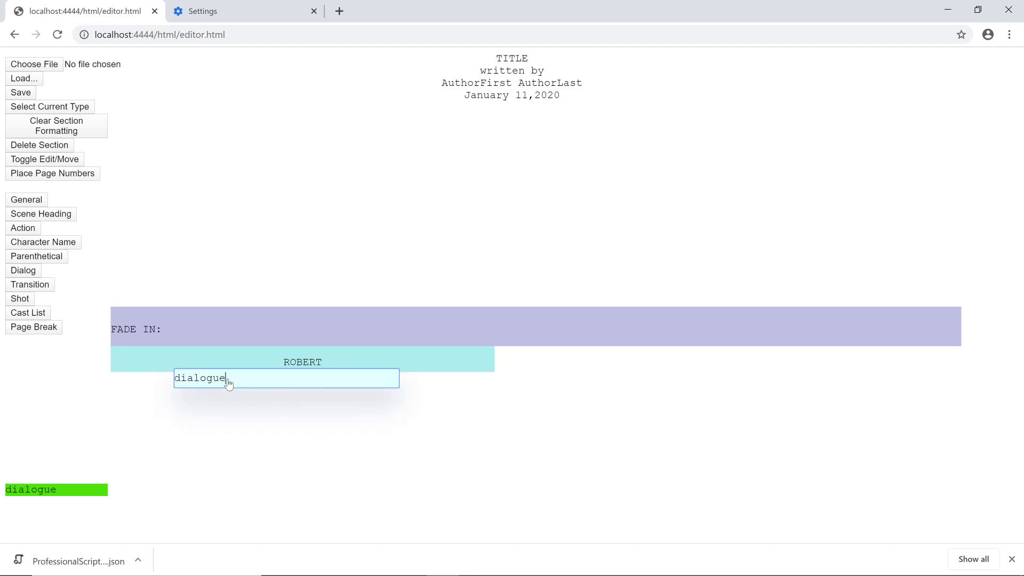
{"action": "key", "text": "BackSpace"}
{"action": "key", "text": "BackSpace"}
{"action": "key", "text": "BackSpace"}
{"action": "key", "text": "BackSpace"}
{"action": "key", "text": "BackSpace"}
{"action": "key", "text": "BackSpace"}
{"action": "key", "text": "BackSpace"}
{"action": "key", "text": "BackSpace"}
{"action": "type", "text": "Hello there from the interwebs!"}
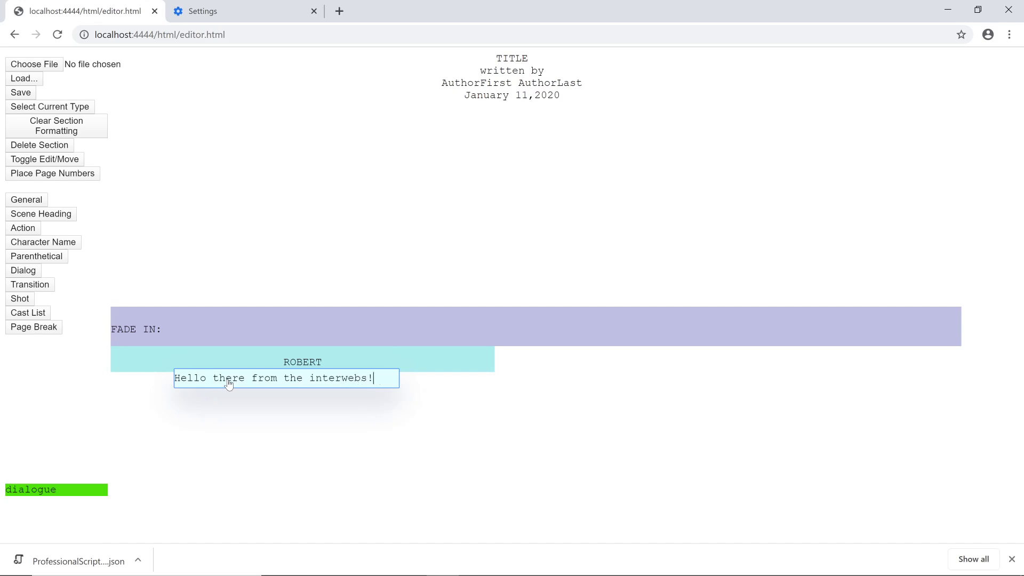
{"action": "left_click", "coordinate": [249, 351]}
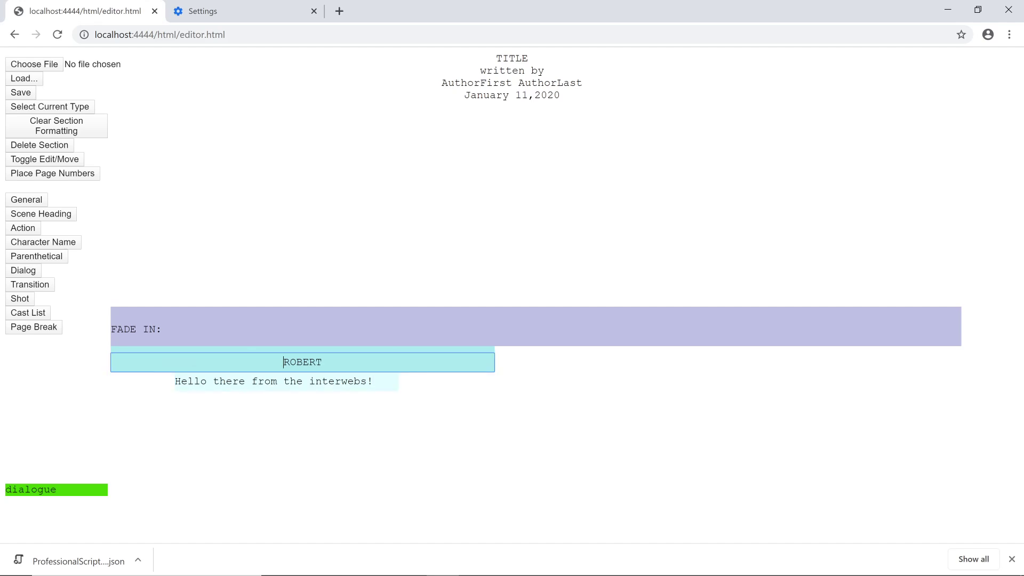
{"action": "left_click", "coordinate": [270, 362]}
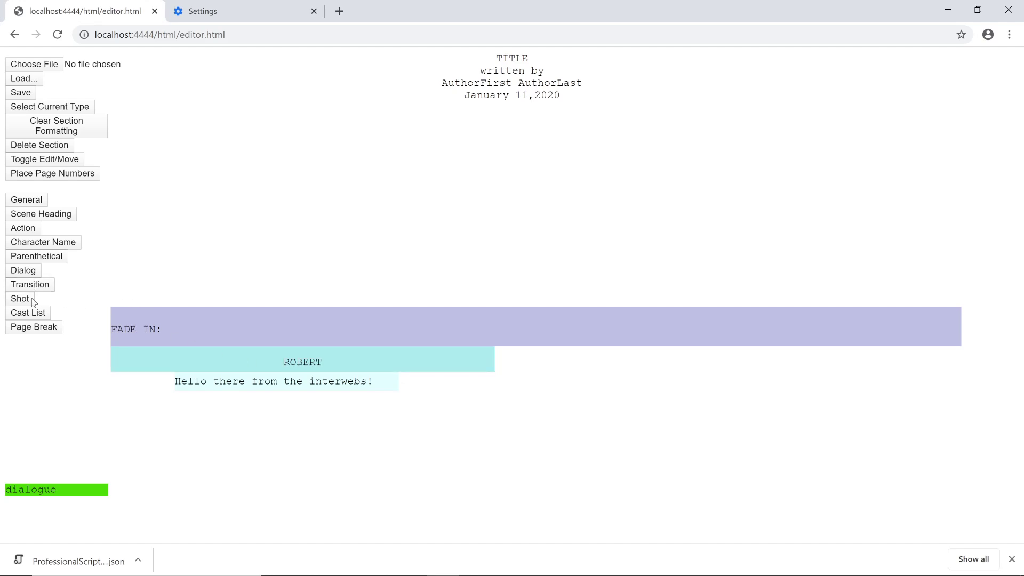
- Insert a parenthetical section between the speaker's name and the dialogue, and change its text to "(passionately)"
{"action": "left_click", "coordinate": [32, 258]}
{"action": "left_click_drag", "start_coordinate": [63, 483], "coordinate": [171, 380]}
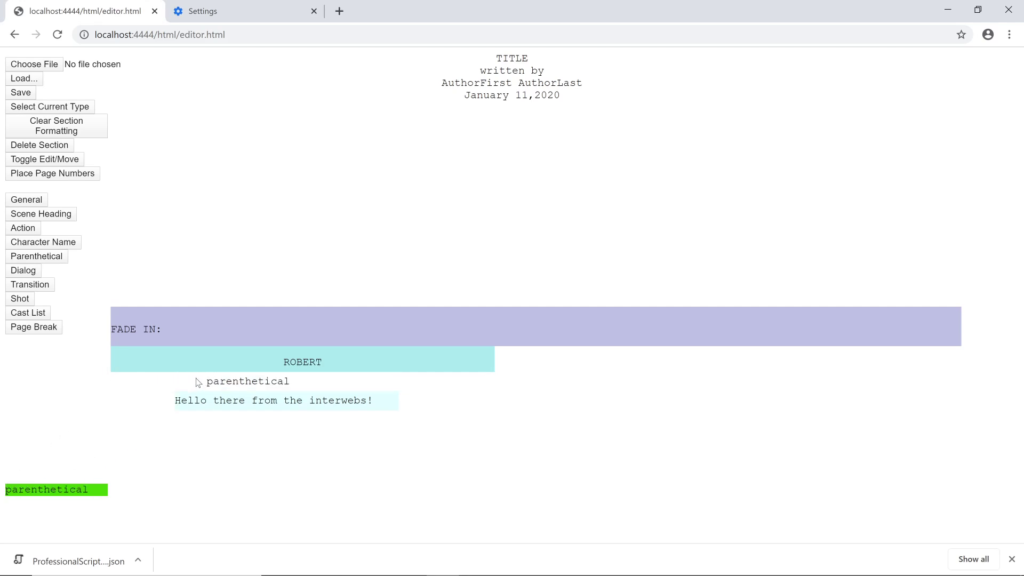
{"action": "left_click", "coordinate": [219, 381]}
{"action": "left_click_drag", "start_coordinate": [291, 381], "coordinate": [205, 381]}
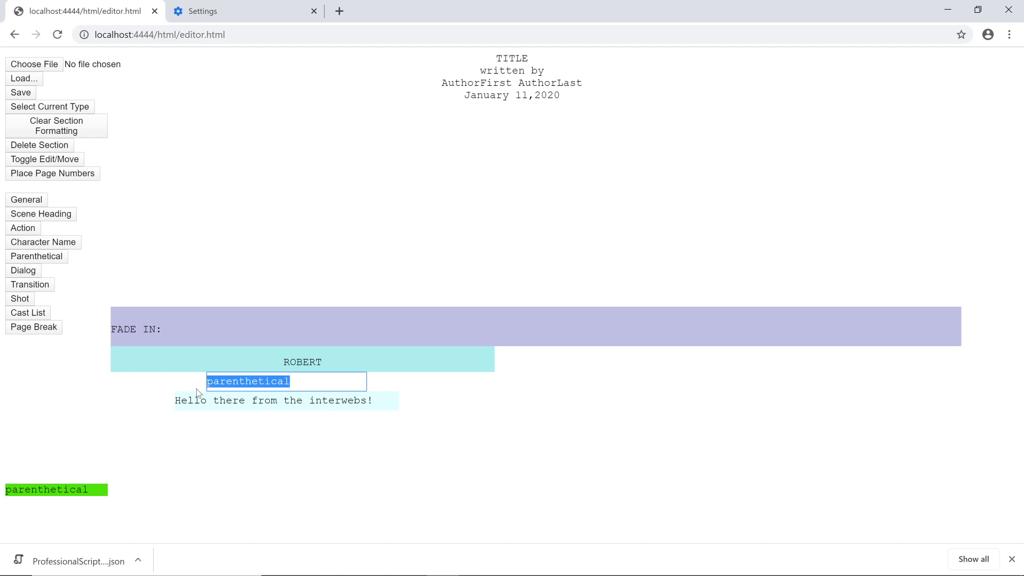
{"action": "type", "text": "(pattio"}
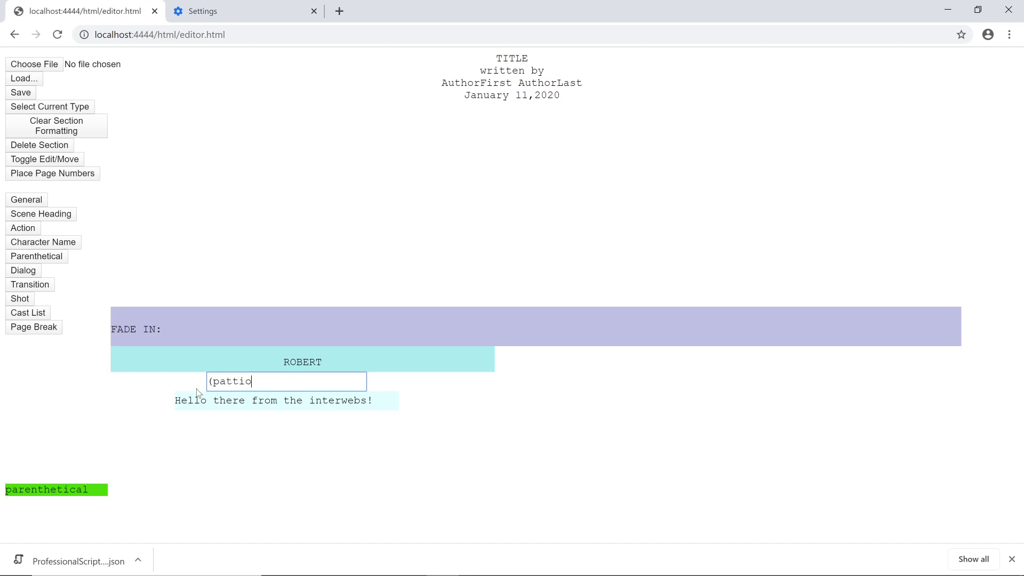
{"action": "key", "text": "BackSpace"}
{"action": "key", "text": "BackSpace"}
{"action": "key", "text": "BackSpace"}
{"action": "type", "text": "ssionately)"}
{"action": "left_click", "coordinate": [198, 395]}
{"action": "left_click", "coordinate": [224, 423]}
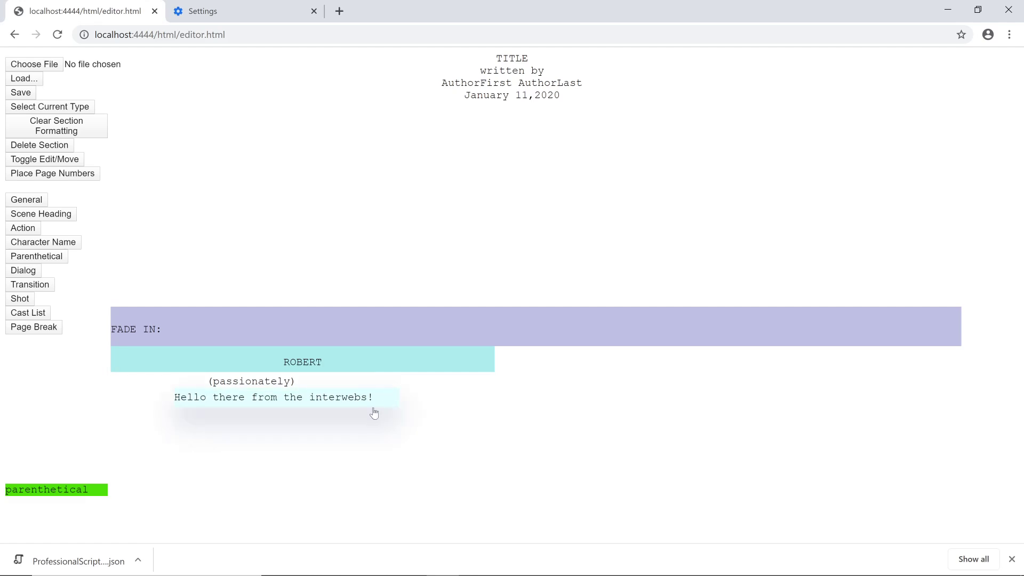
{"action": "left_click", "coordinate": [320, 398]}
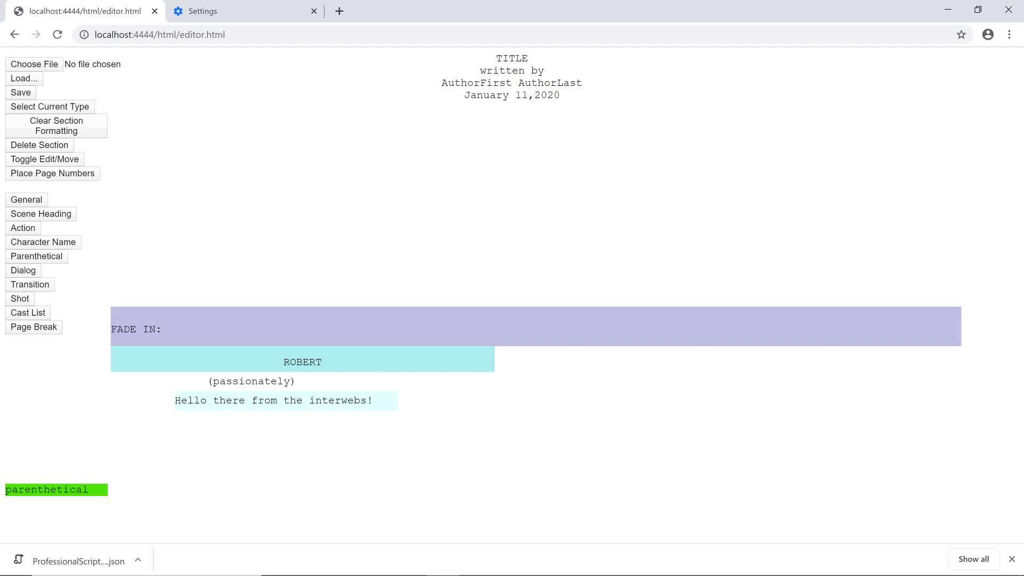
- Open the print preview and examine the layout of the title page and the script page
{"action": "key", "text": "ctrl+p"}
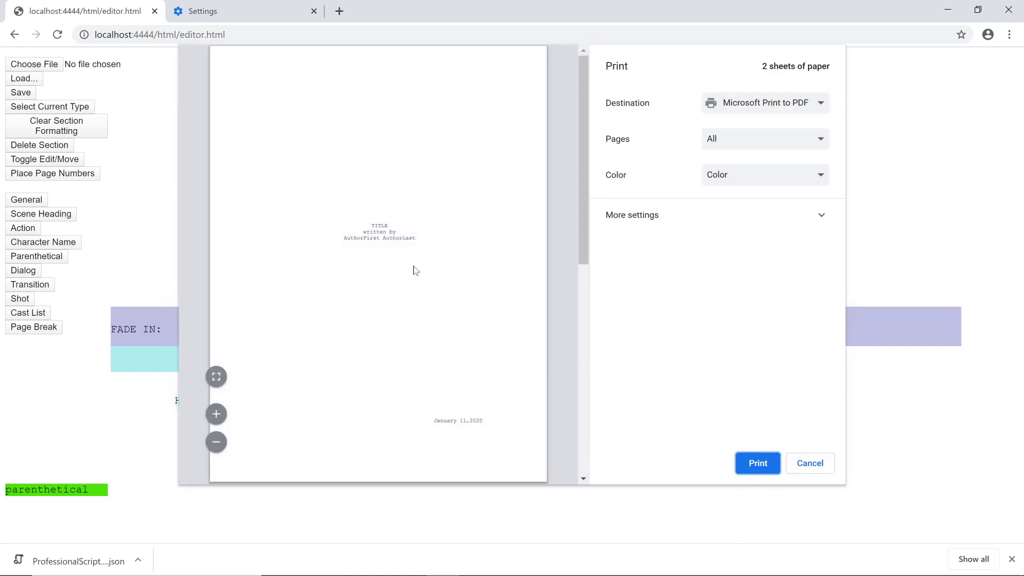
{"action": "scroll", "coordinate": [430, 281], "scroll_direction": "down", "scroll_amount": 8}
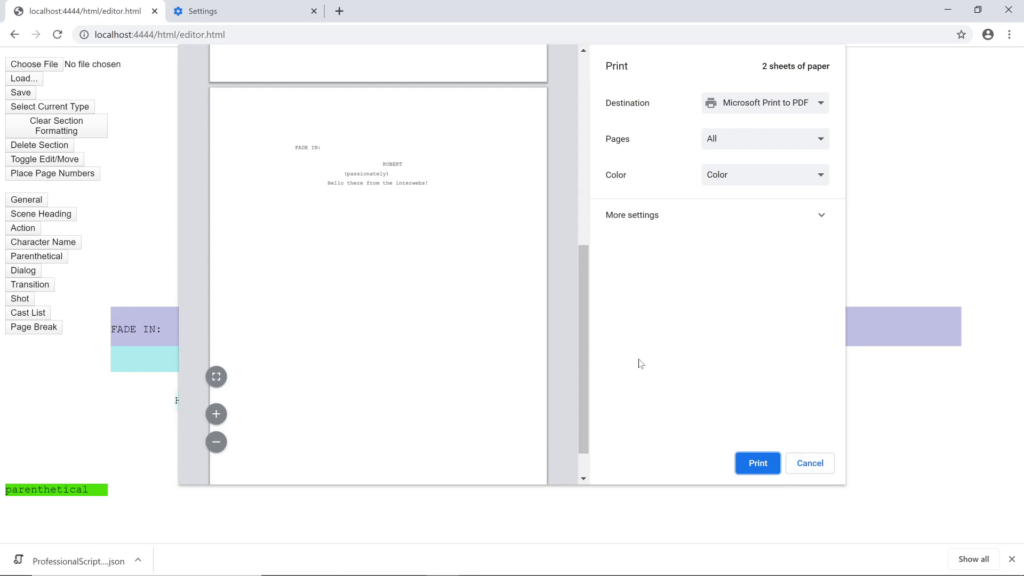
{"action": "left_click", "coordinate": [796, 471]}
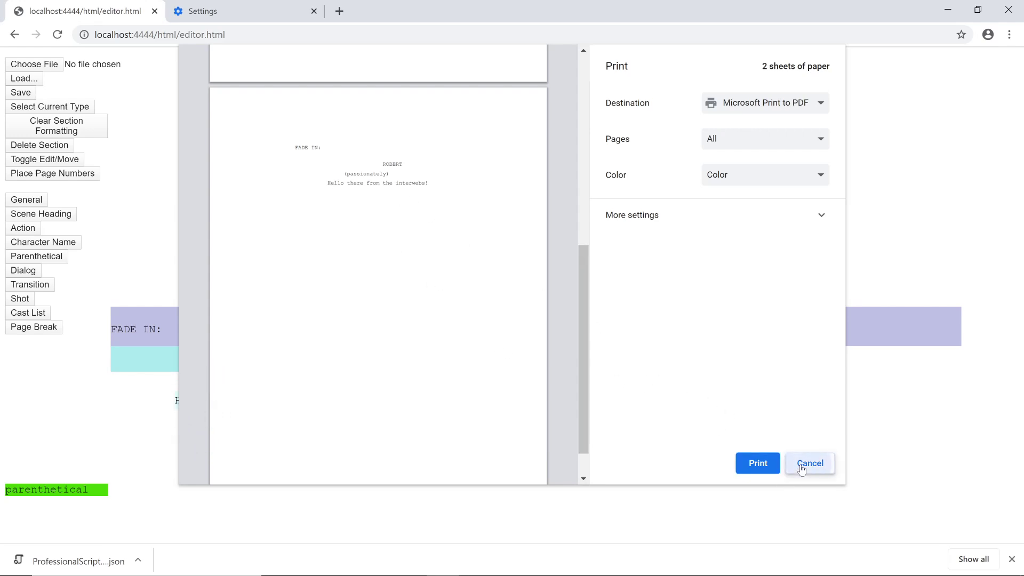
- Expand the additional print settings and try the Headers and footers option
{"action": "left_click", "coordinate": [670, 220]}
{"action": "scroll", "coordinate": [740, 335], "scroll_direction": "down", "scroll_amount": 1}
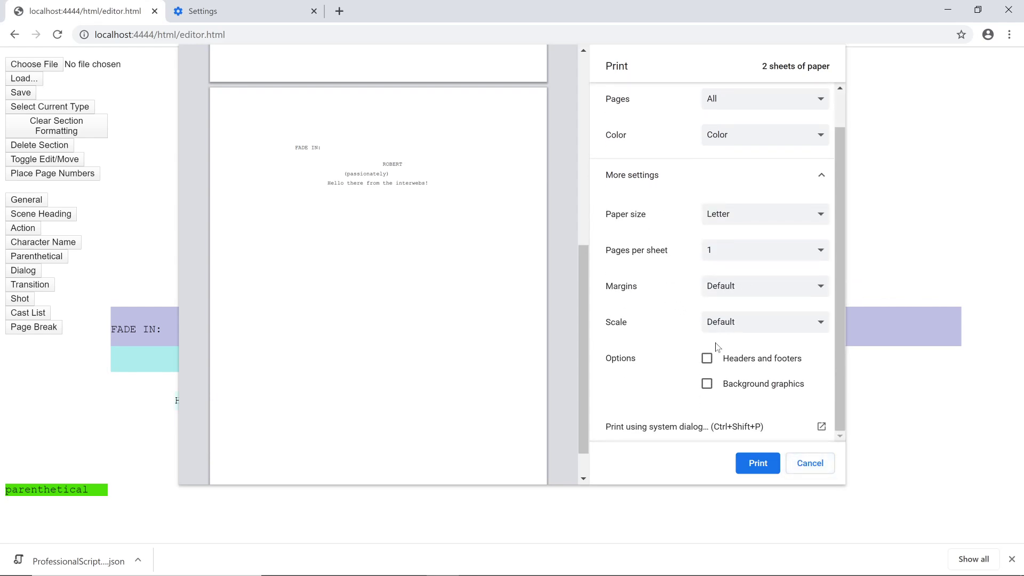
{"action": "left_click", "coordinate": [709, 358]}
{"action": "left_click", "coordinate": [709, 358]}
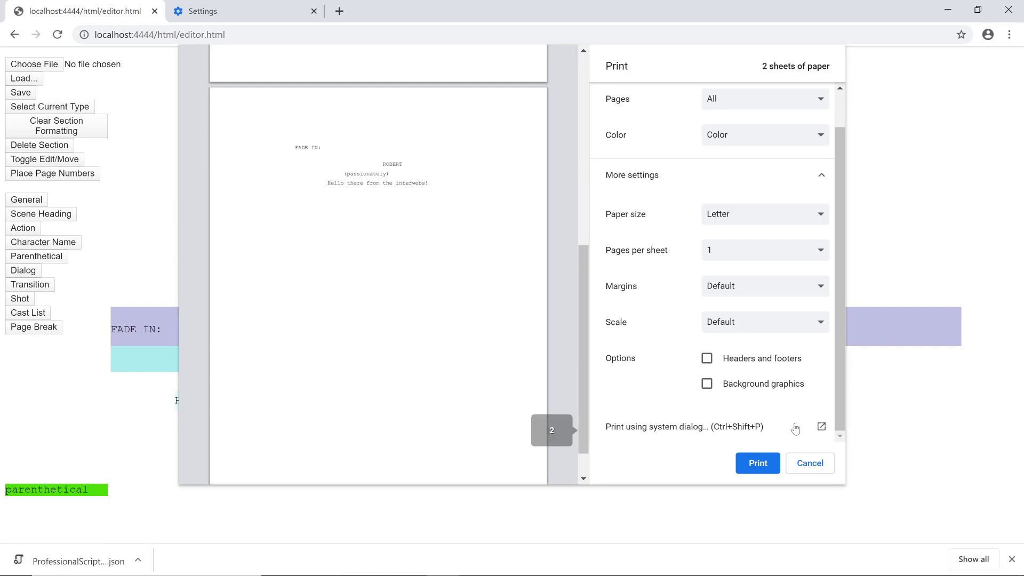
- Try the print margins at None and return them to Default
{"action": "left_click", "coordinate": [759, 290]}
{"action": "left_click", "coordinate": [748, 302]}
{"action": "left_click", "coordinate": [746, 292]}
{"action": "left_click", "coordinate": [743, 307]}
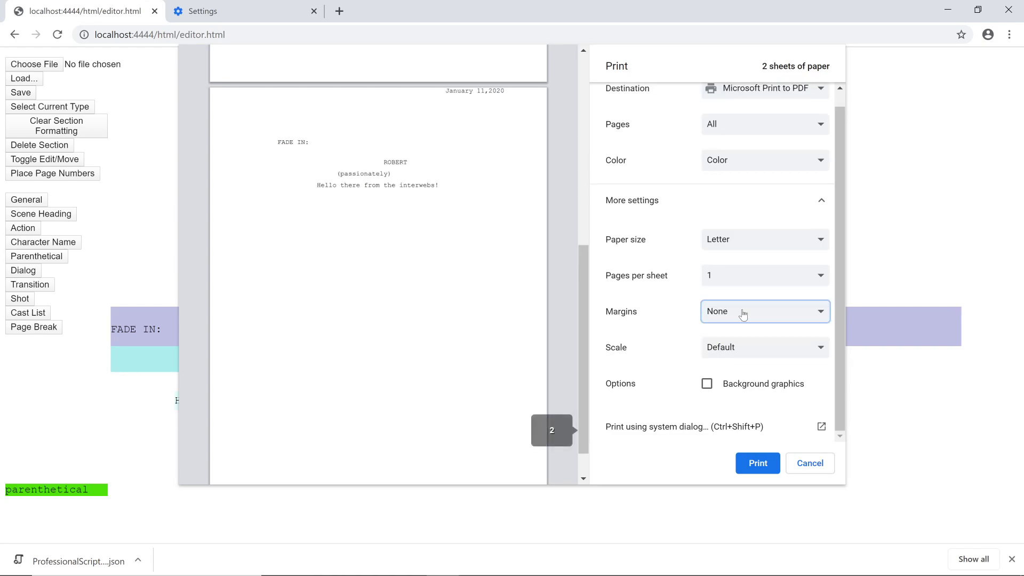
{"action": "left_click", "coordinate": [743, 314]}
{"action": "left_click", "coordinate": [741, 325]}
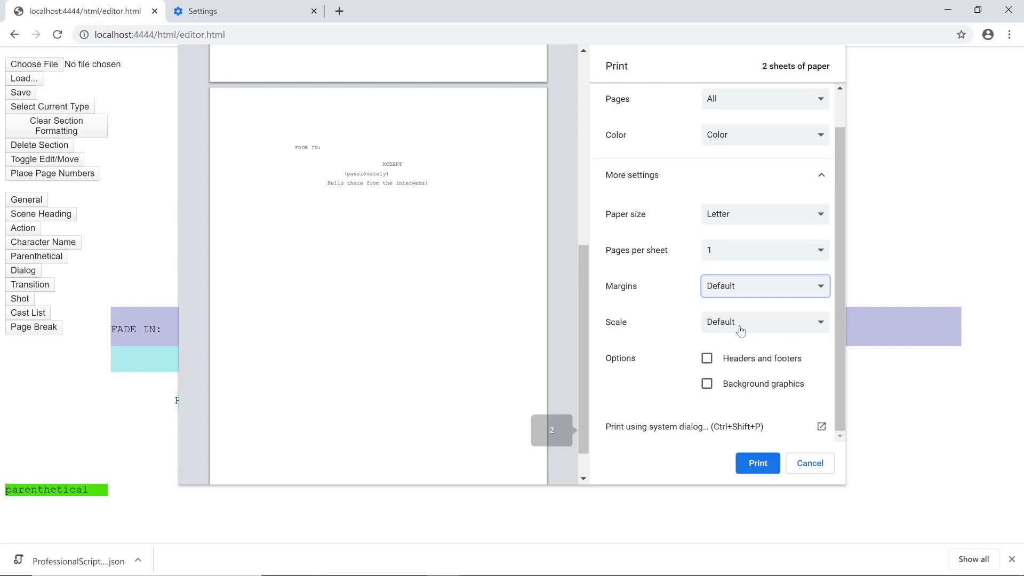
- Review both previewed pages with default margins and close the preview without printing
{"action": "left_click_drag", "start_coordinate": [586, 318], "coordinate": [582, 258]}
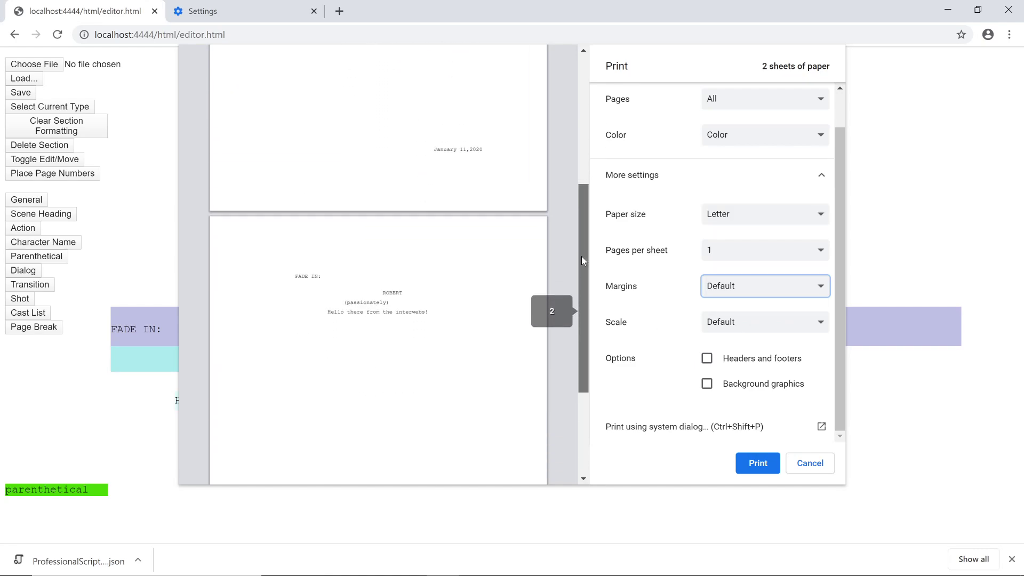
{"action": "left_click", "coordinate": [720, 288]}
{"action": "left_click", "coordinate": [719, 289]}
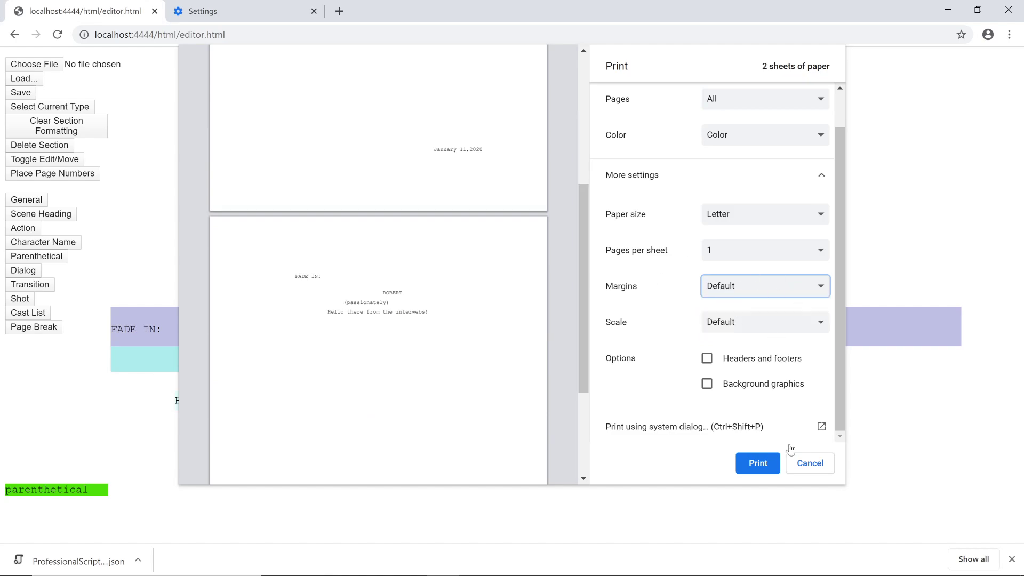
{"action": "left_click", "coordinate": [800, 462]}
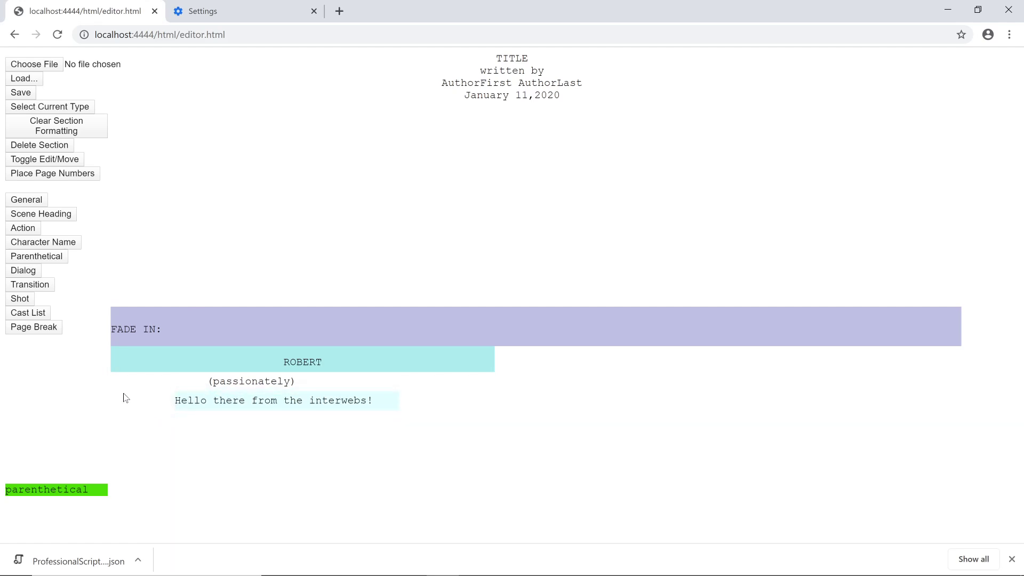
- Add a character name section and a dialogue section below the "Hello there from the interwebs!" dialogue
{"action": "left_click", "coordinate": [208, 401]}
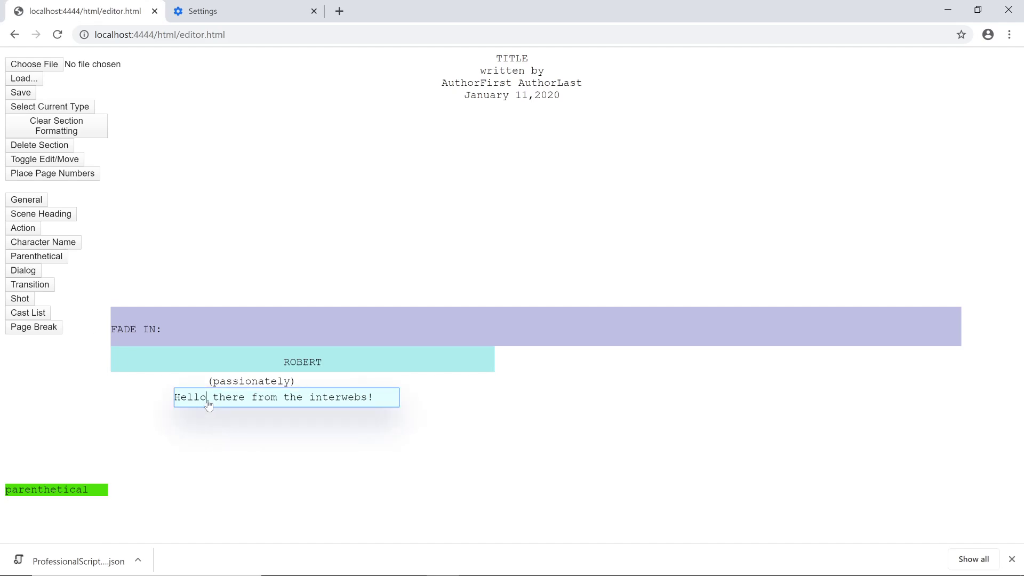
{"action": "left_click", "coordinate": [208, 404]}
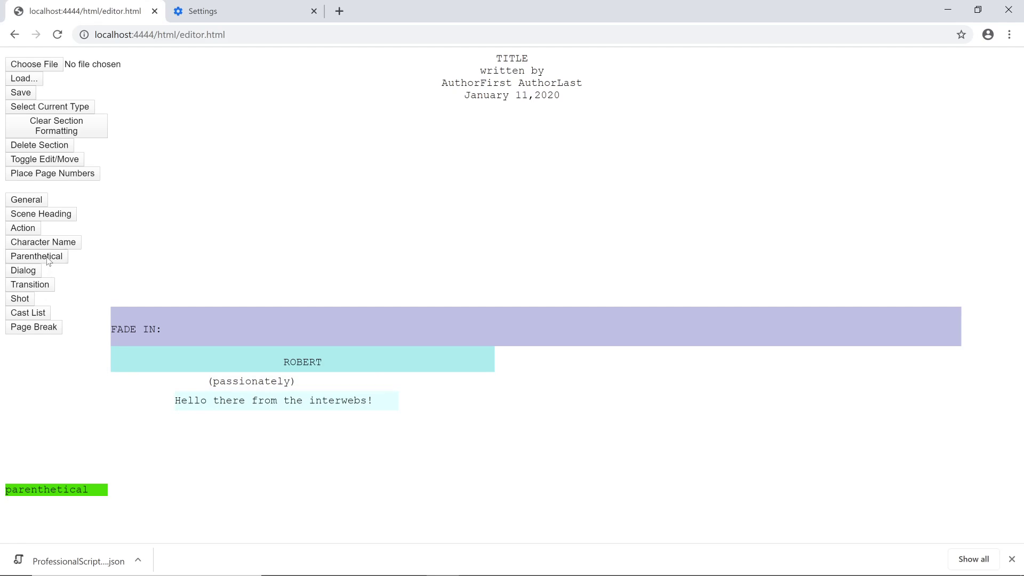
{"action": "left_click", "coordinate": [77, 493]}
{"action": "type", "text": "parentheticalcharacteractiondialoguecharacter"}
{"action": "key", "text": "Return"}
{"action": "key", "text": "Return"}
{"action": "key", "text": "Return"}
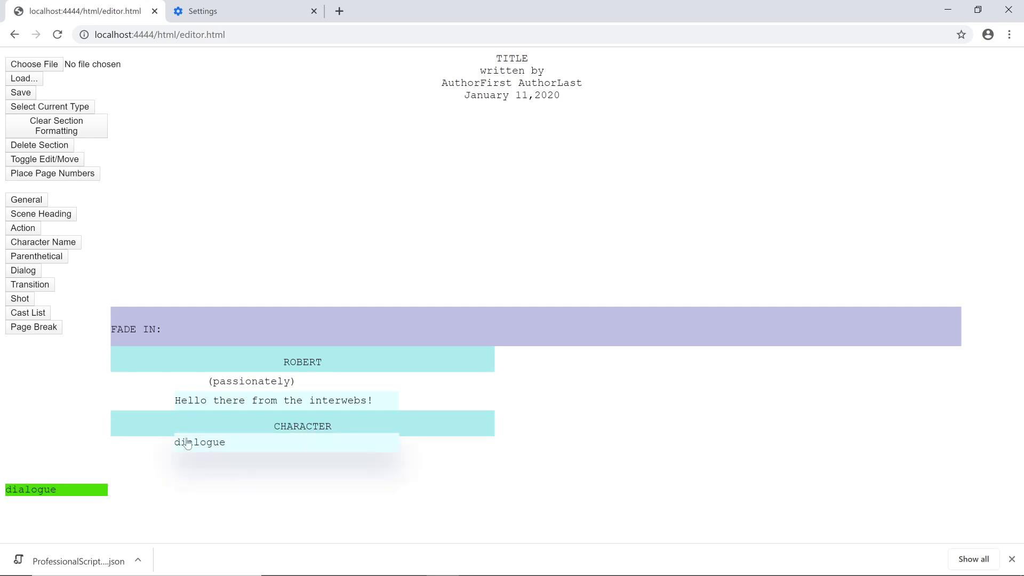
- Add three more pairs of character name and dialogue sections to the script
{"action": "key", "text": "Return"}
{"action": "key", "text": "Return"}
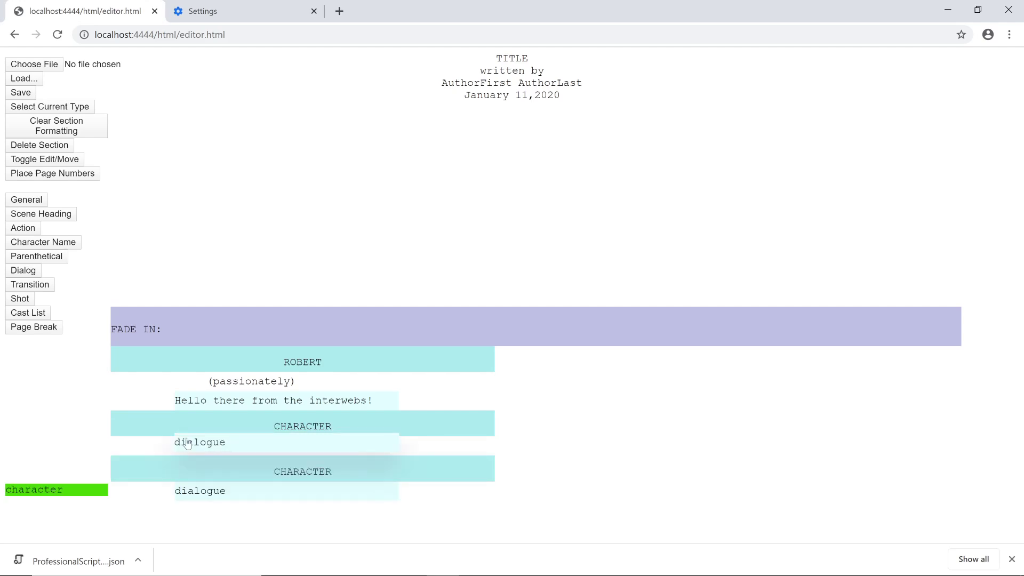
{"action": "key", "text": "Return"}
{"action": "key", "text": "Return"}
{"action": "key", "text": "Return"}
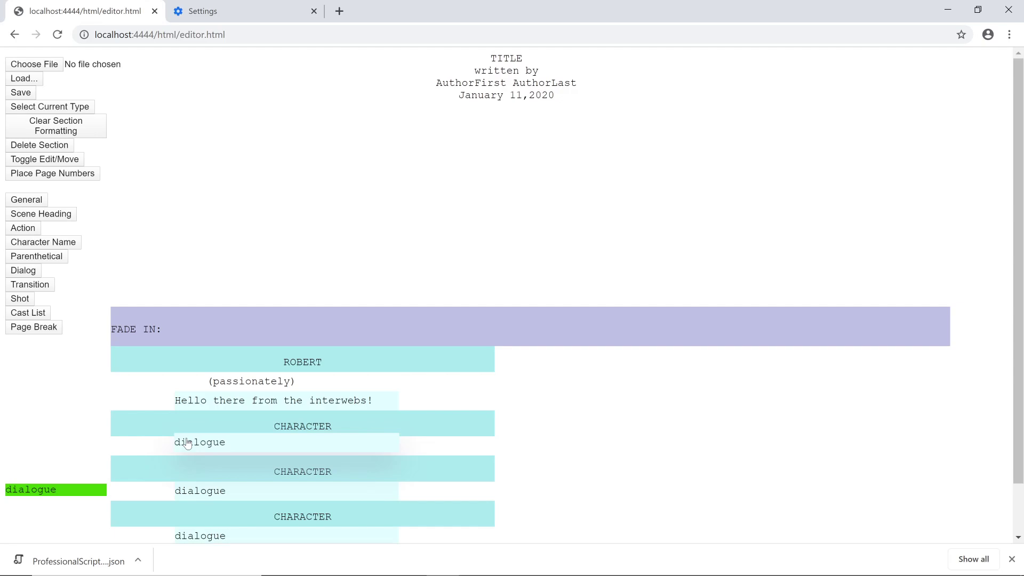
{"action": "key", "text": "Return"}
{"action": "key", "text": "Return"}
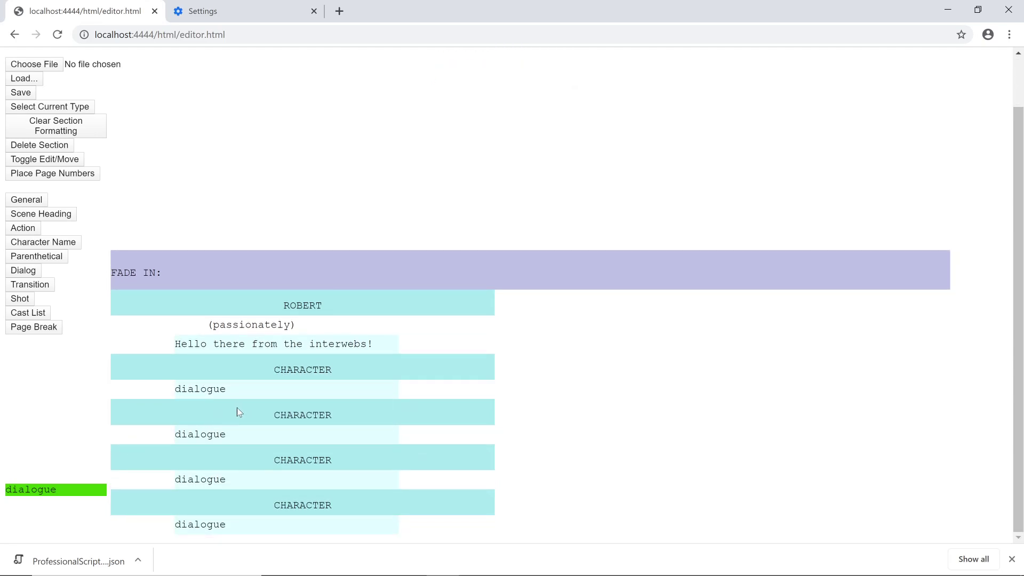
- Enter the second speaker's name in place of the first CHARACTER placeholder and set that speaker's dialogue to "Hello"
{"action": "left_click", "coordinate": [286, 370]}
{"action": "double_click", "coordinate": [287, 370]}
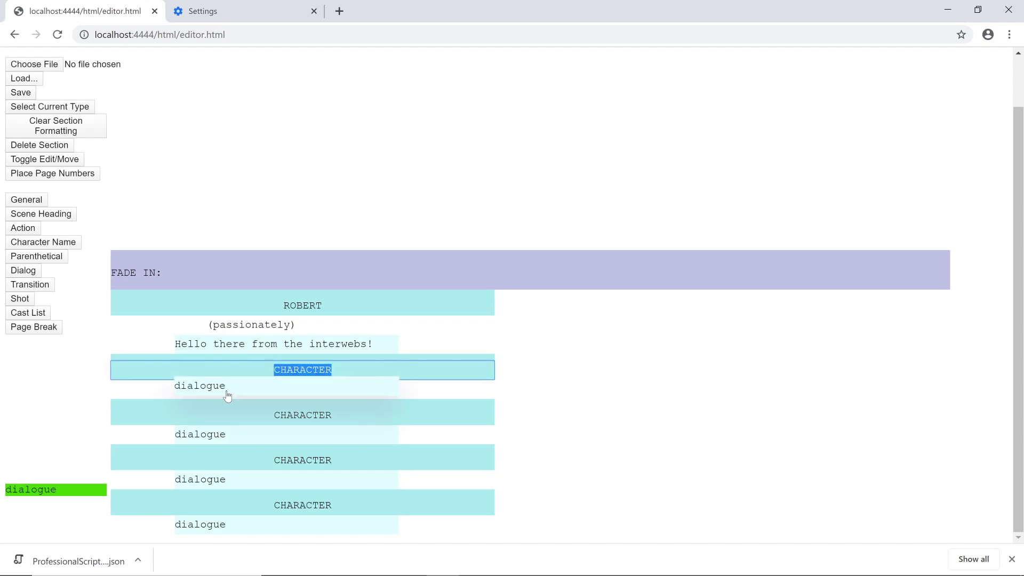
{"action": "type", "text": "FRED"}
{"action": "left_click", "coordinate": [235, 395]}
{"action": "type", "text": "Hello"}
{"action": "key", "text": "shift+Right"}
{"action": "key", "text": "shift+End"}
{"action": "key", "text": "BackSpace"}
- Replace the next CHARACTER placeholder with the third speaker's name
{"action": "key", "text": "Tab"}
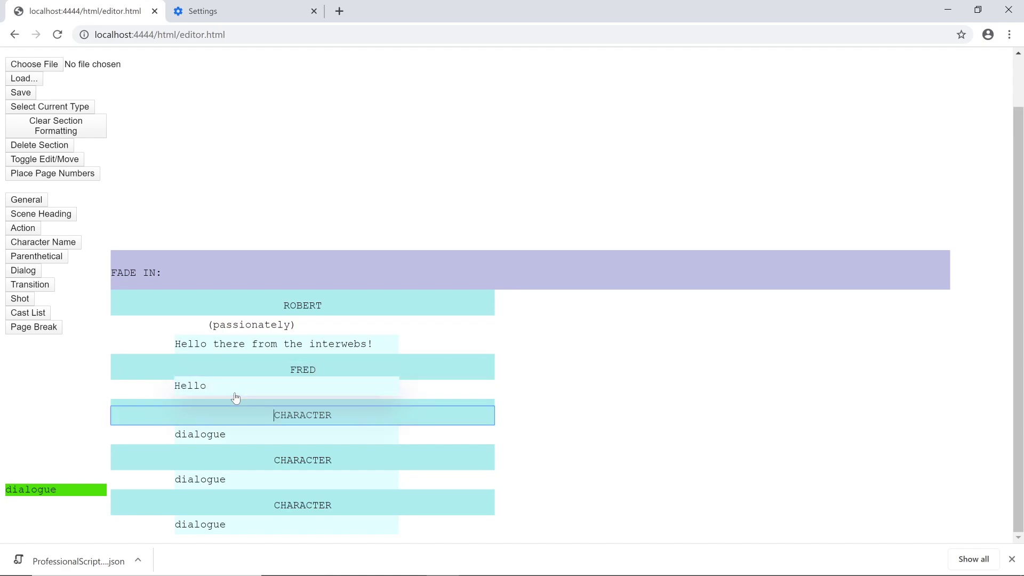
{"action": "key", "text": "Right"}
{"action": "key", "text": "shift+End"}
{"action": "key", "text": "BackSpace"}
{"action": "key", "text": "BackSpace"}
{"action": "type", "text": "JIM"}
- Replace the dialogue placeholder under the third speaker with "Hi."
{"action": "key", "text": "Tab"}
{"action": "key", "text": "End"}
{"action": "key", "text": "BackSpace"}
{"action": "key", "text": "BackSpace"}
{"action": "key", "text": "BackSpace"}
{"action": "key", "text": "BackSpace"}
{"action": "key", "text": "BackSpace"}
{"action": "key", "text": "BackSpace"}
{"action": "key", "text": "BackSpace"}
{"action": "key", "text": "BackSpace"}
{"action": "type", "text": "Hi."}
- Replace the CHARACTER placeholder below the "Hi." dialogue with the fourth speaker's name
{"action": "key", "text": "Tab"}
{"action": "key", "text": "End"}
{"action": "key", "text": "BackSpace"}
{"action": "key", "text": "BackSpace"}
{"action": "key", "text": "BackSpace"}
{"action": "key", "text": "BackSpace"}
{"action": "key", "text": "BackSpace"}
{"action": "key", "text": "BackSpace"}
{"action": "key", "text": "BackSpace"}
{"action": "key", "text": "BackSpace"}
{"action": "key", "text": "BackSpace"}
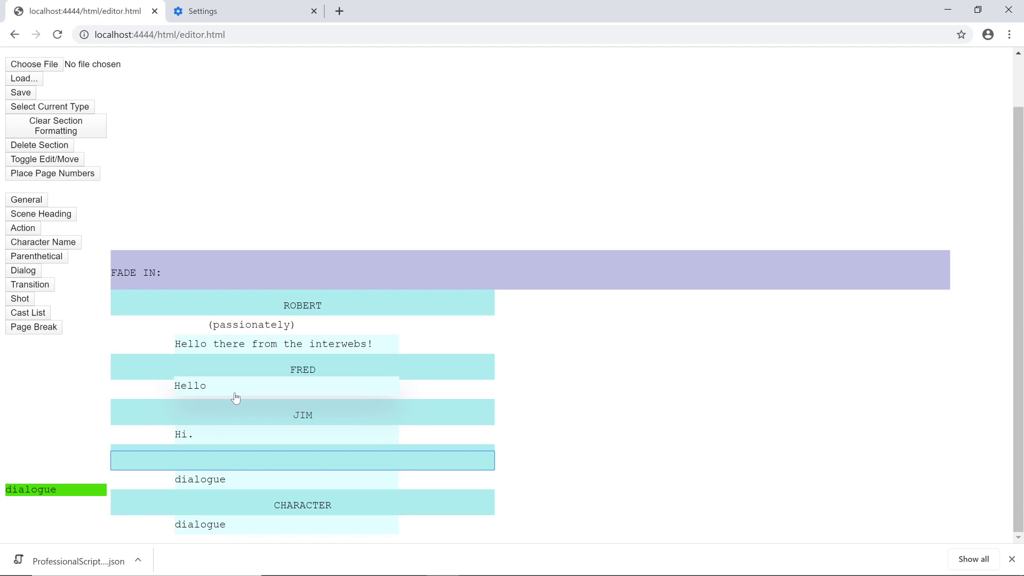
{"action": "type", "text": "TOM"}
- Replace the dialogue placeholder under the fourth speaker with "STuff"
{"action": "key", "text": "Tab"}
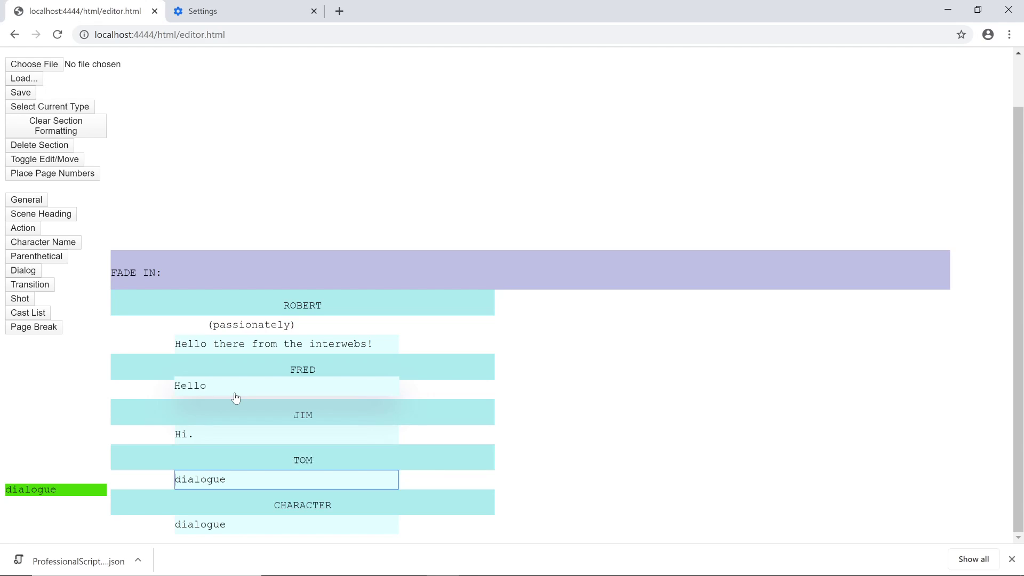
{"action": "key", "text": "End"}
{"action": "key", "text": "BackSpace"}
{"action": "key", "text": "BackSpace"}
{"action": "key", "text": "BackSpace"}
{"action": "key", "text": "BackSpace"}
{"action": "key", "text": "BackSpace"}
{"action": "key", "text": "BackSpace"}
{"action": "key", "text": "BackSpace"}
{"action": "key", "text": "BackSpace"}
{"action": "type", "text": "STuff"}
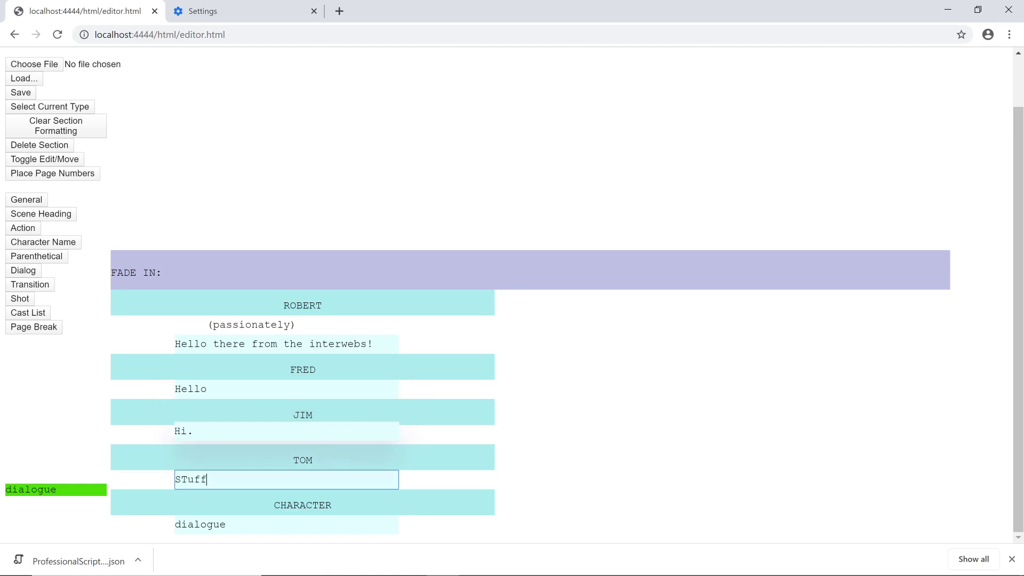
- Delete the leftover CHARACTER and dialogue sections and add an action section below the fourth speaker's dialogue
{"action": "key", "text": "Tab"}
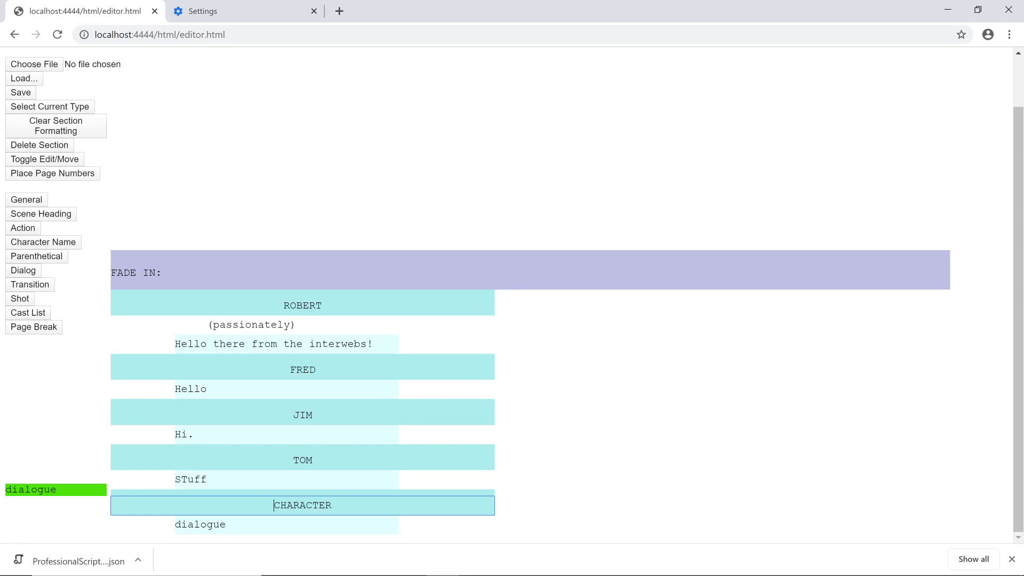
{"action": "left_click", "coordinate": [255, 504]}
{"action": "left_click", "coordinate": [251, 522]}
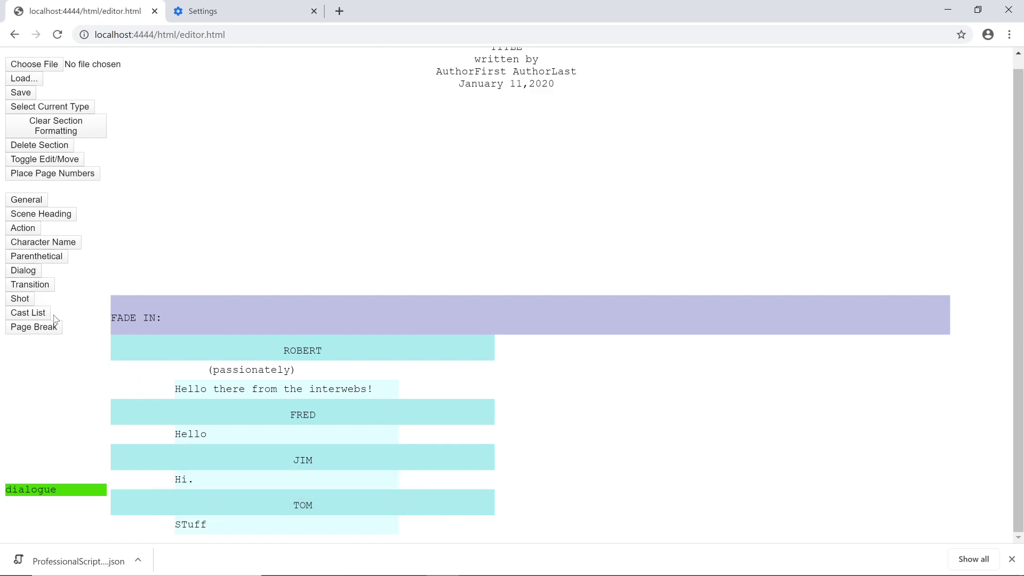
{"action": "key", "text": "Tab"}
{"action": "key", "text": "Tab"}
{"action": "key", "text": "Return"}
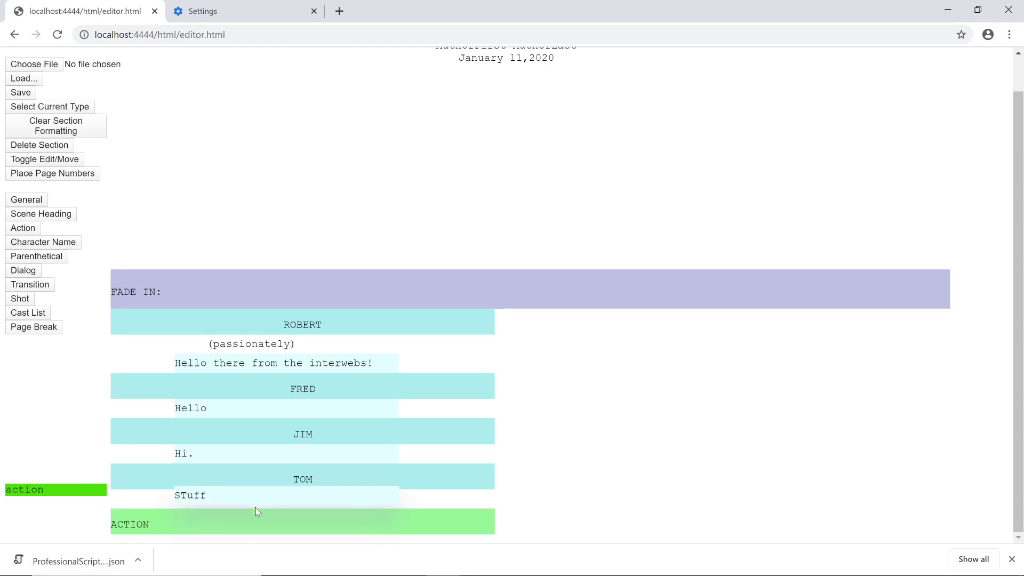
- Replace the ACTION placeholder with an all-caps line saying that the fourth speaker laughs
{"action": "left_click", "coordinate": [175, 516]}
{"action": "key", "text": "BackSpace"}
{"action": "key", "text": "BackSpace"}
{"action": "key", "text": "BackSpace"}
{"action": "key", "text": "BackSpace"}
{"action": "key", "text": "BackSpace"}
{"action": "key", "text": "BackSpace"}
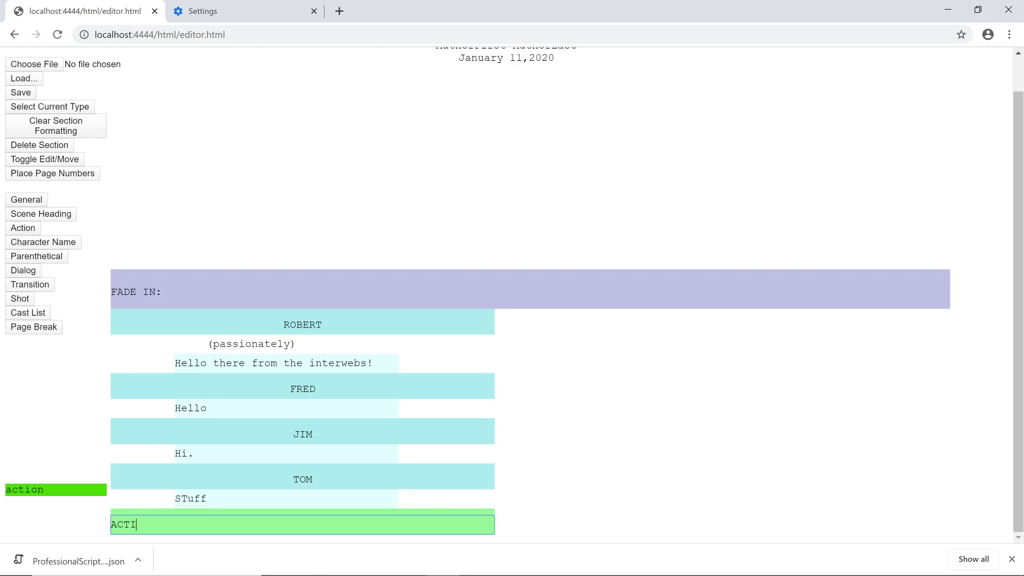
{"action": "type", "text": "TOM LAUGHS"}
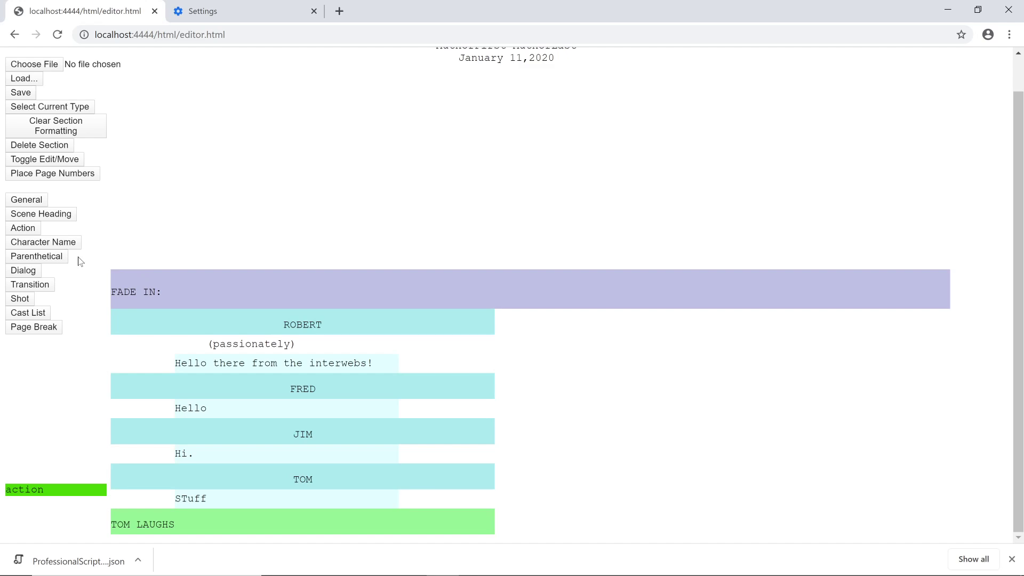
- Add a transition section below the action line and set its text to "CUT TO:"
{"action": "left_click", "coordinate": [33, 287]}
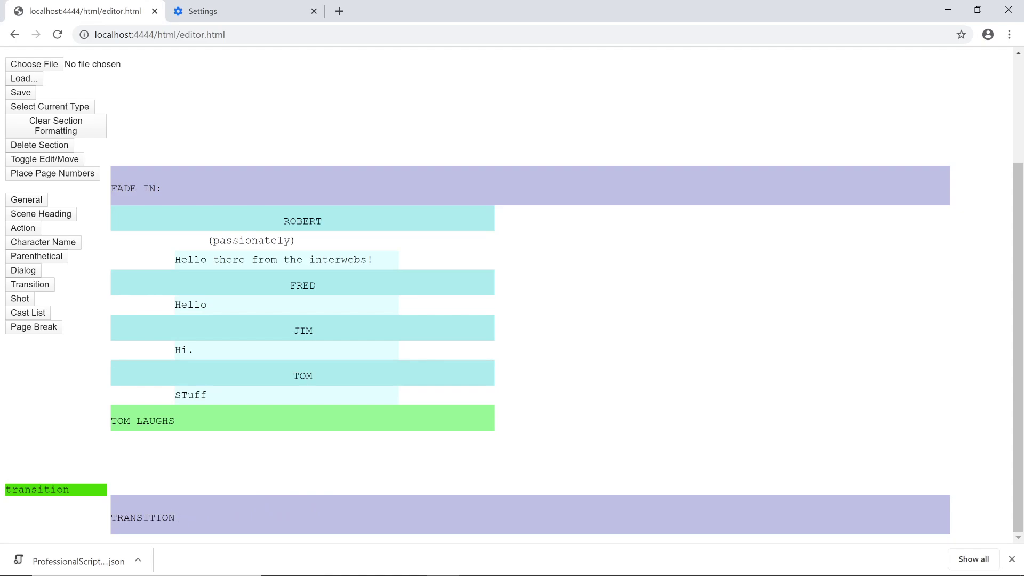
{"action": "key", "text": "Tab"}
{"action": "triple_click", "coordinate": [84, 516]}
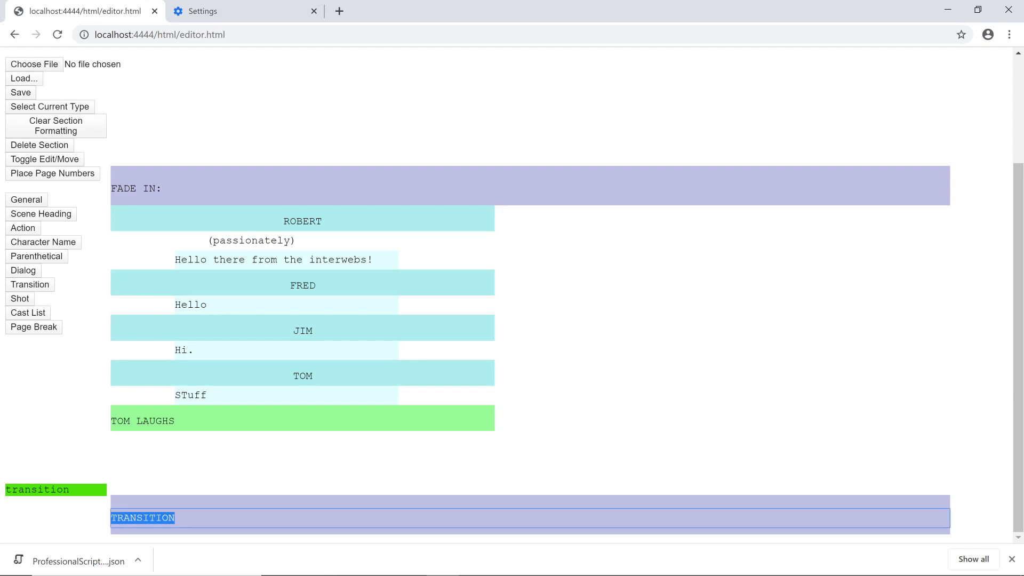
{"action": "type", "text": "CUT TO:"}
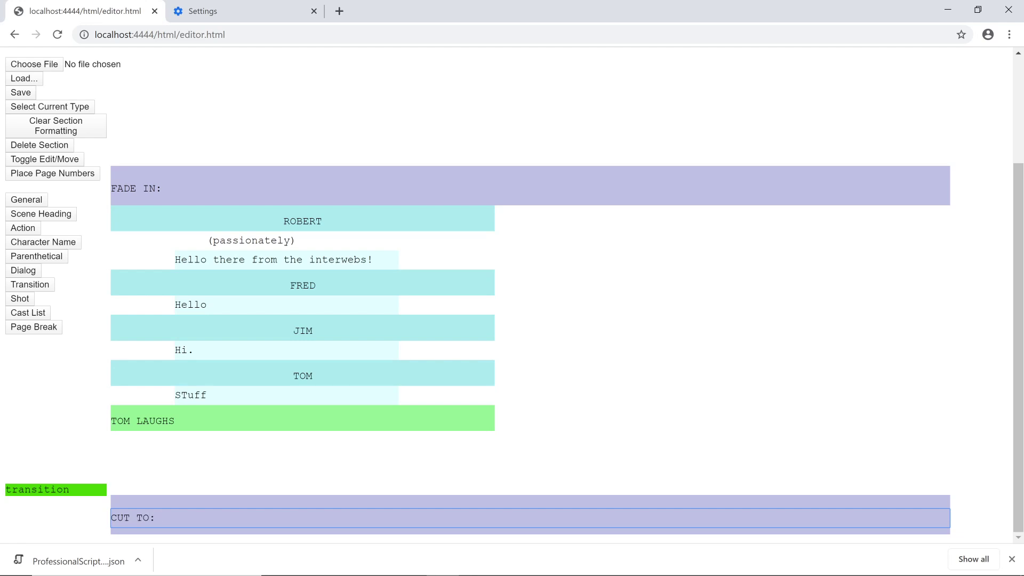
{"action": "left_click", "coordinate": [197, 478]}
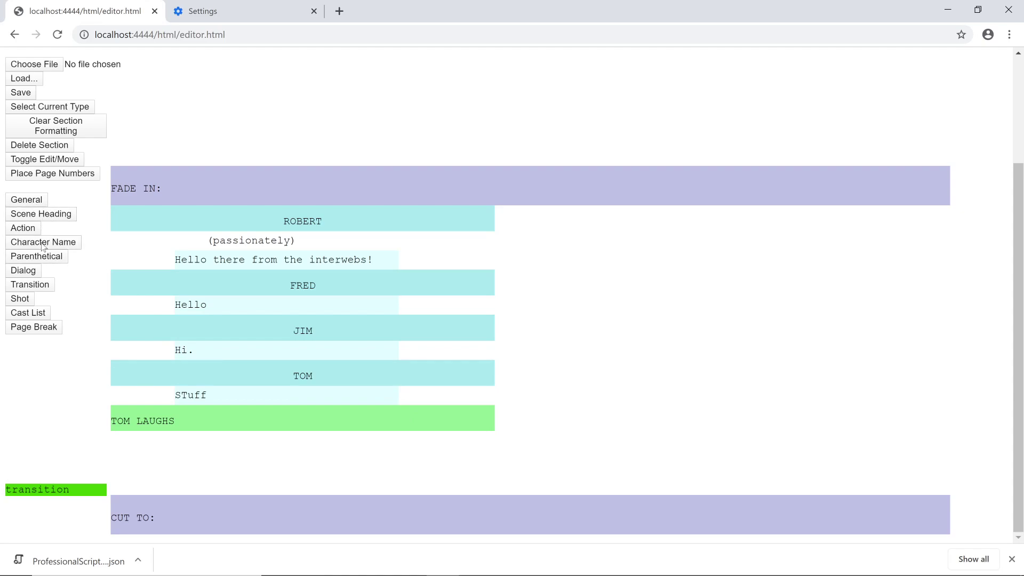
- Place a shot section directly below the "CUT TO:" transition
{"action": "left_click", "coordinate": [28, 301]}
{"action": "left_click_drag", "start_coordinate": [101, 521], "coordinate": [190, 538]}
{"action": "left_click_drag", "start_coordinate": [72, 495], "coordinate": [256, 517]}
{"action": "left_click_drag", "start_coordinate": [89, 488], "coordinate": [239, 488]}
{"action": "left_click_drag", "start_coordinate": [84, 488], "coordinate": [300, 416]}
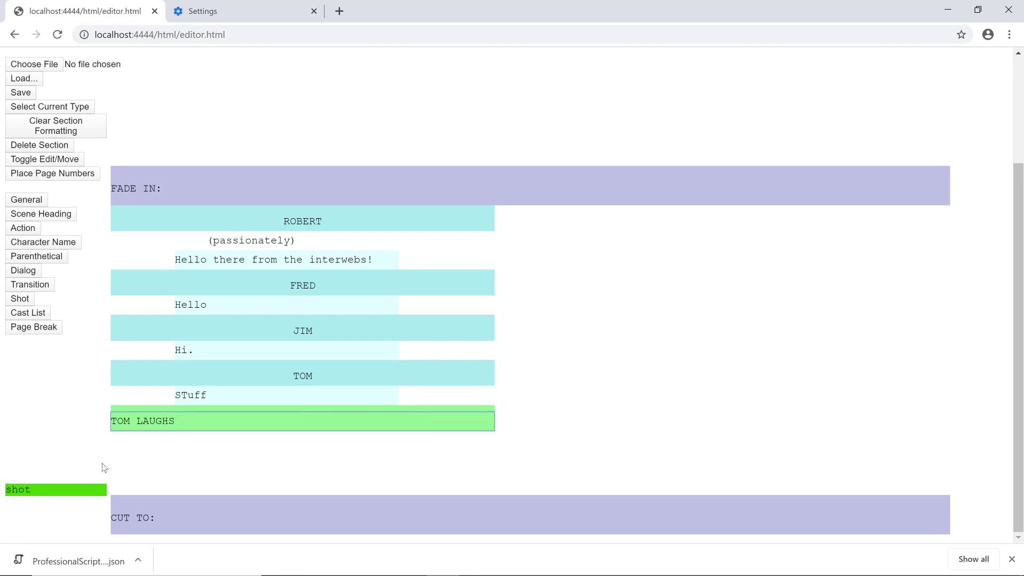
{"action": "left_click", "coordinate": [219, 411]}
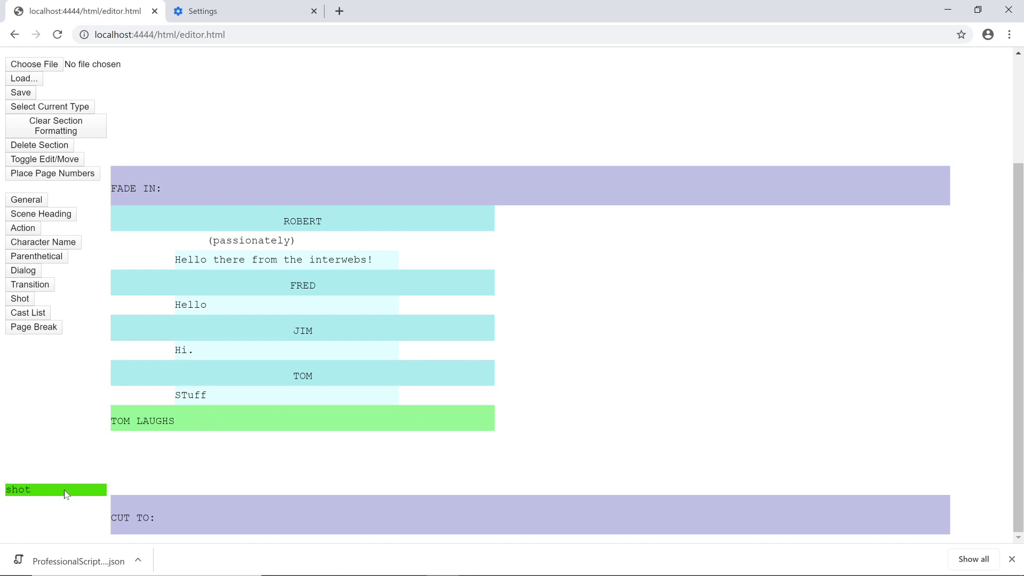
{"action": "left_click_drag", "start_coordinate": [64, 489], "coordinate": [224, 525]}
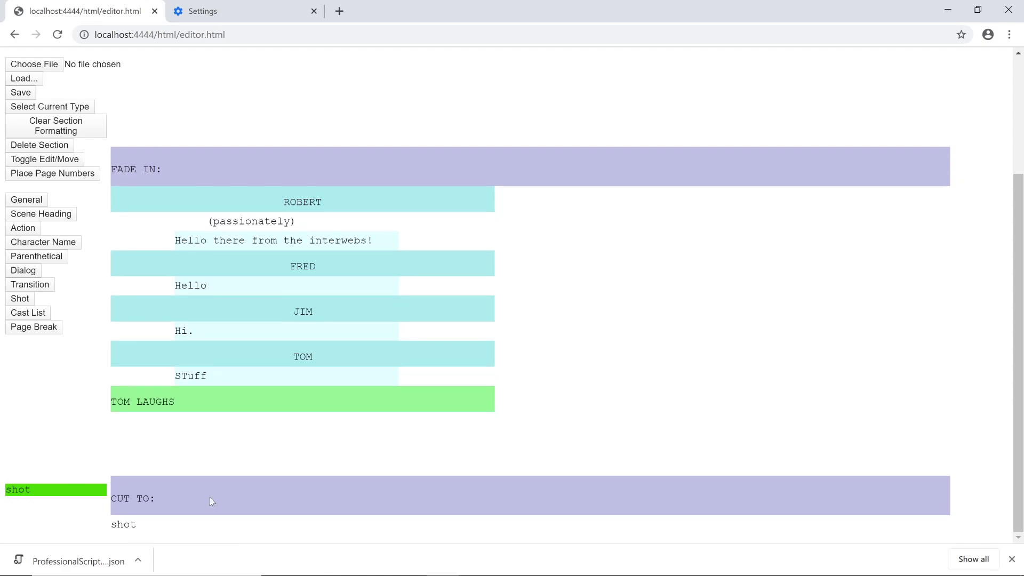
- Replace the shot placeholder with "The peeps are at a shooting range"
{"action": "left_click", "coordinate": [147, 528]}
{"action": "key", "text": "shift+Left"}
{"action": "key", "text": "shift+Left"}
{"action": "key", "text": "shift+Left"}
{"action": "key", "text": "BackSpace"}
{"action": "key", "text": "BackSpace"}
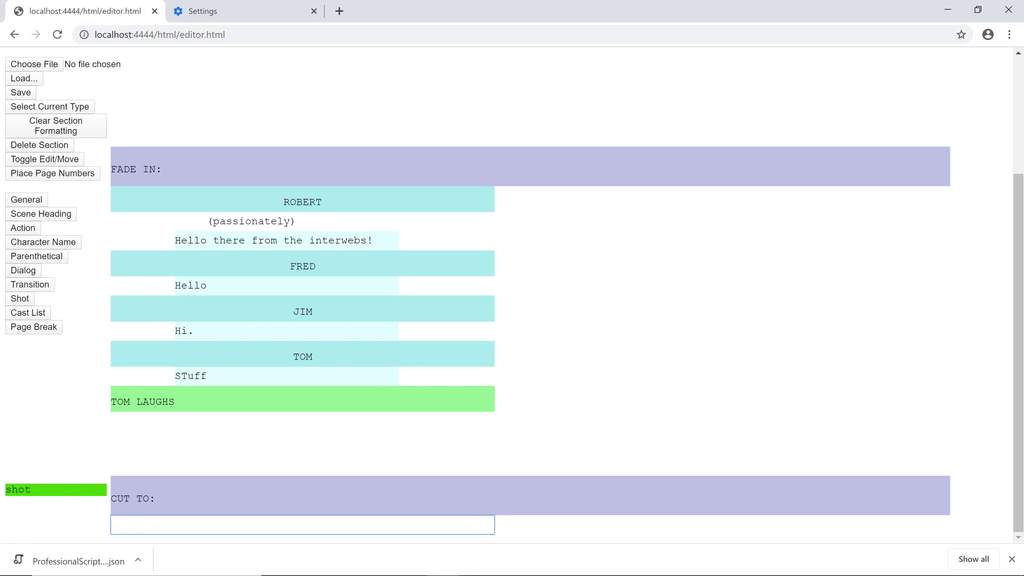
{"action": "type", "text": "The peeps are at a shoot ing range"}
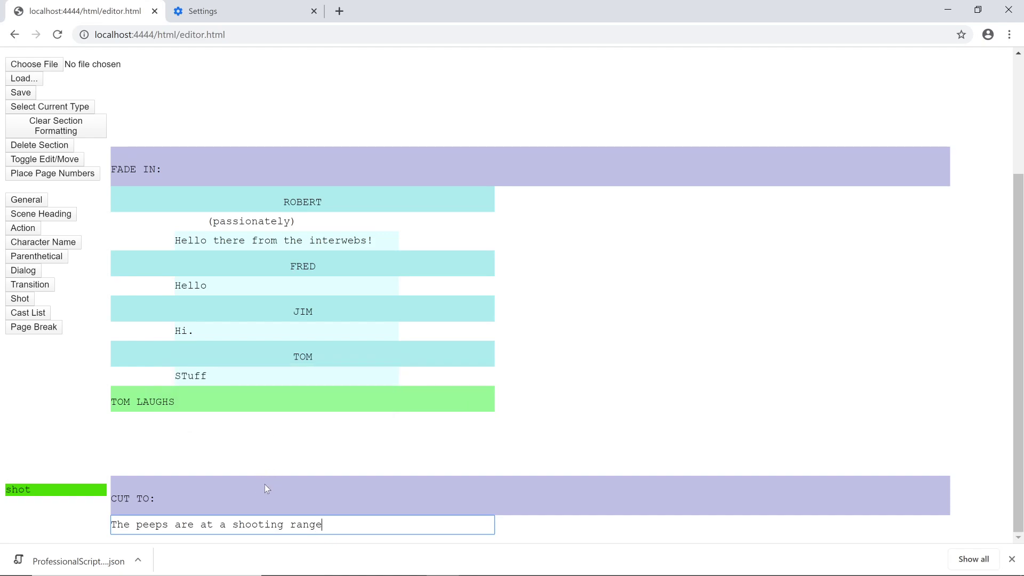
{"action": "key", "text": "Escape"}
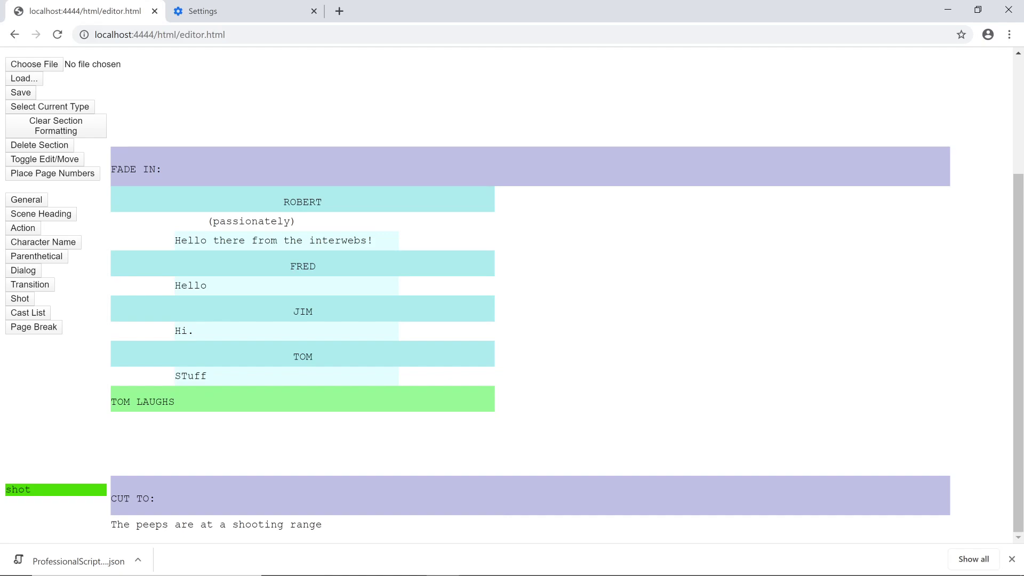
{"action": "left_click", "coordinate": [258, 524]}
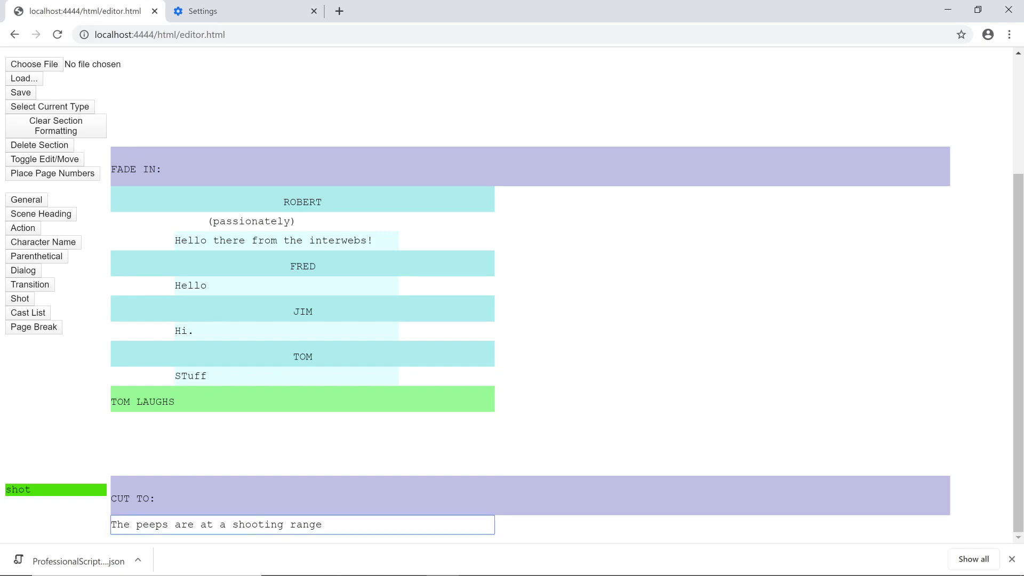
{"action": "key", "text": "Escape"}
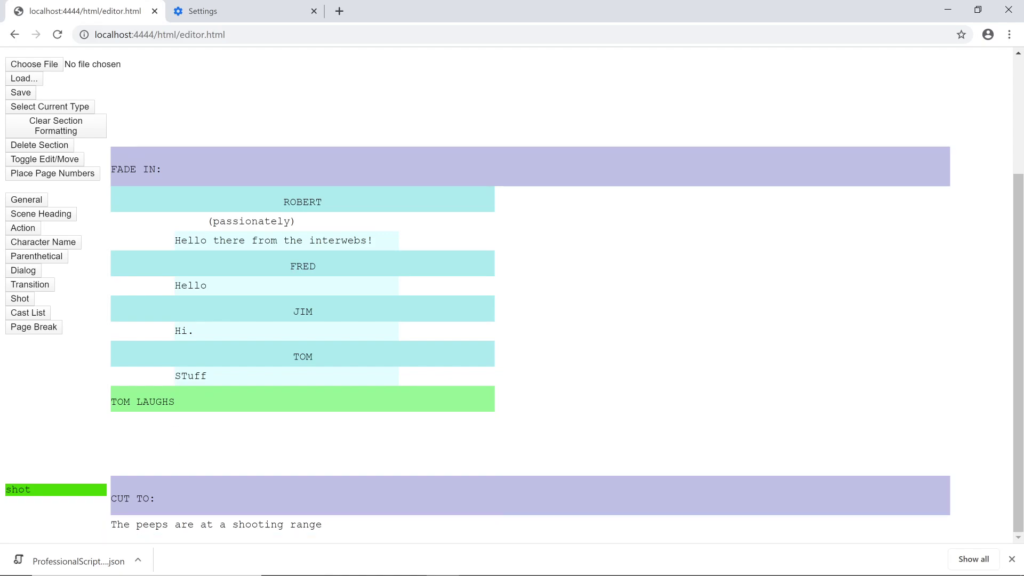
- Add three pairs of character name and dialogue sections below the shooting range shot
{"action": "key", "text": "Tab"}
{"action": "key", "text": "Return"}
{"action": "key", "text": "Return"}
{"action": "key", "text": "Tab"}
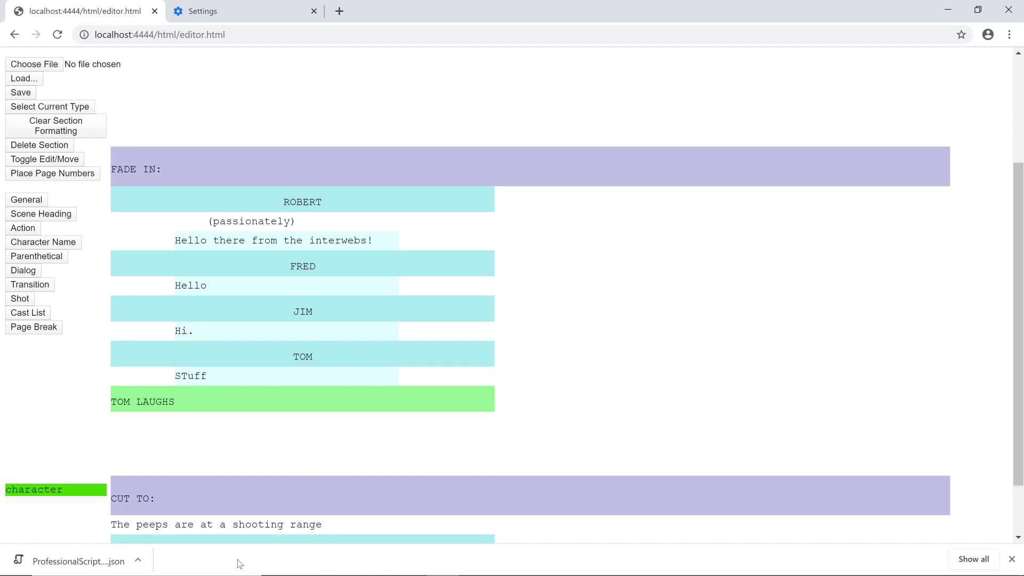
{"action": "key", "text": "Return"}
{"action": "key", "text": "Tab"}
{"action": "key", "text": "Return"}
{"action": "key", "text": "Return"}
{"action": "scroll", "coordinate": [258, 491], "scroll_direction": "down", "scroll_amount": 2}
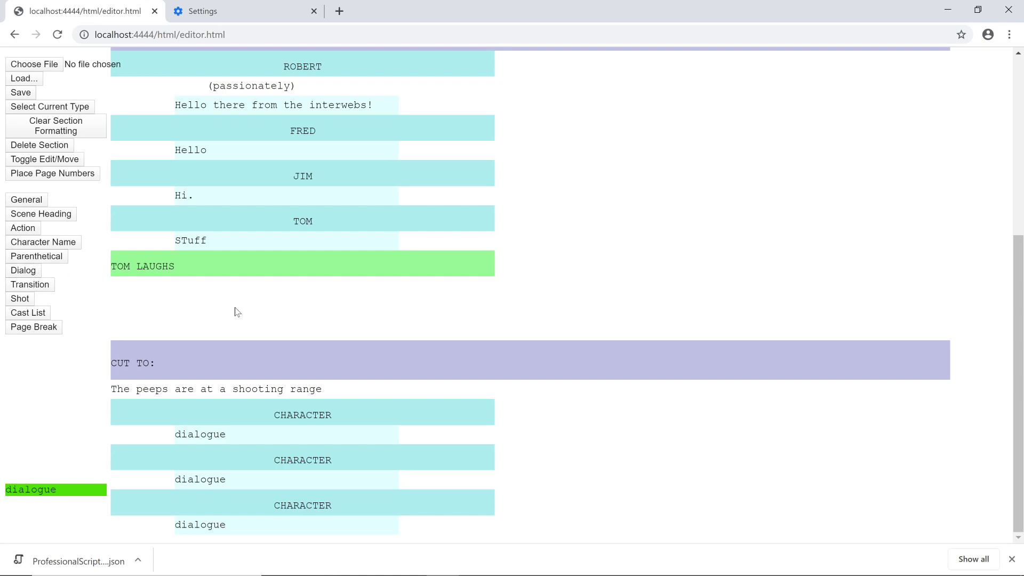
- Look over the script and save it as a JSON file
{"action": "scroll", "coordinate": [236, 309], "scroll_direction": "up", "scroll_amount": 5}
{"action": "scroll", "coordinate": [236, 309], "scroll_direction": "down", "scroll_amount": 4}
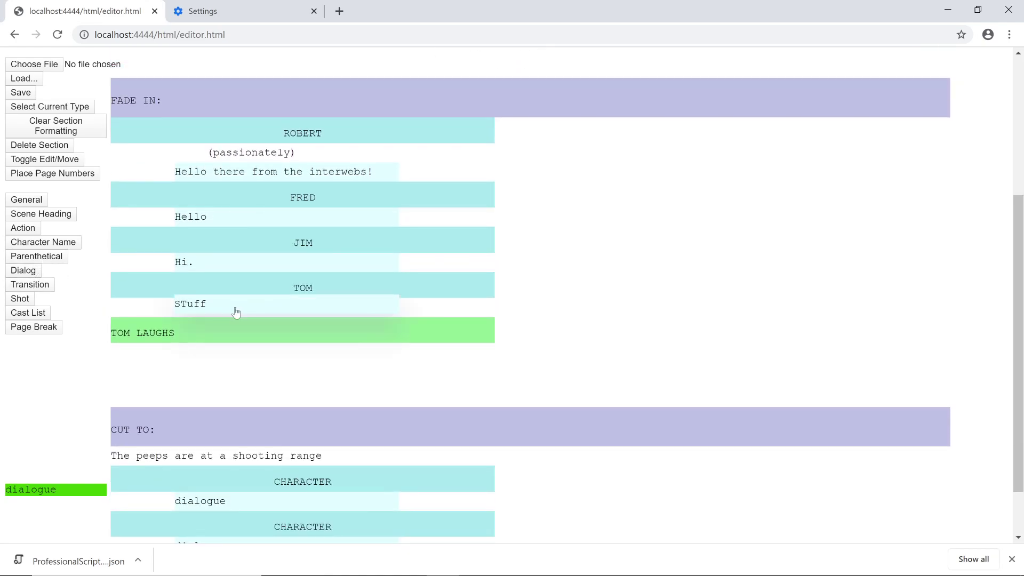
{"action": "scroll", "coordinate": [236, 311], "scroll_direction": "up", "scroll_amount": 3}
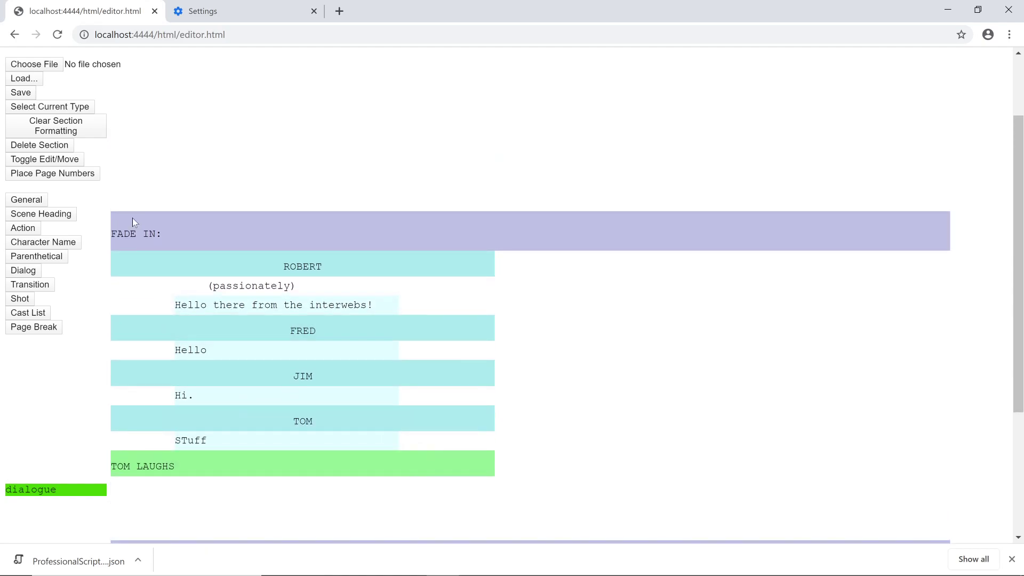
{"action": "left_click", "coordinate": [16, 94]}
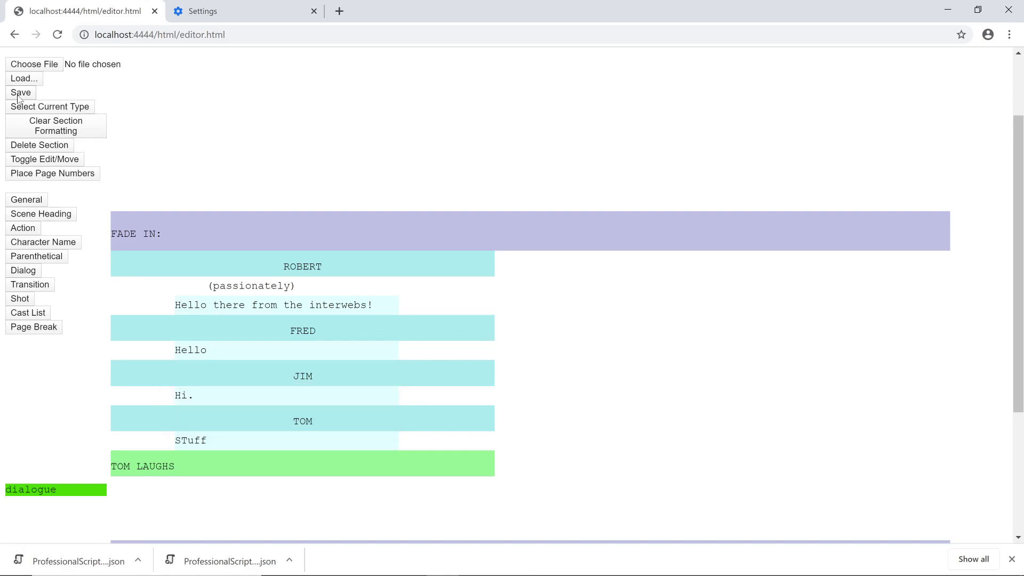
- Choose the saved ProfessionalScriptNumber (1) JSON file and load it into the editor
{"action": "left_click", "coordinate": [30, 65]}
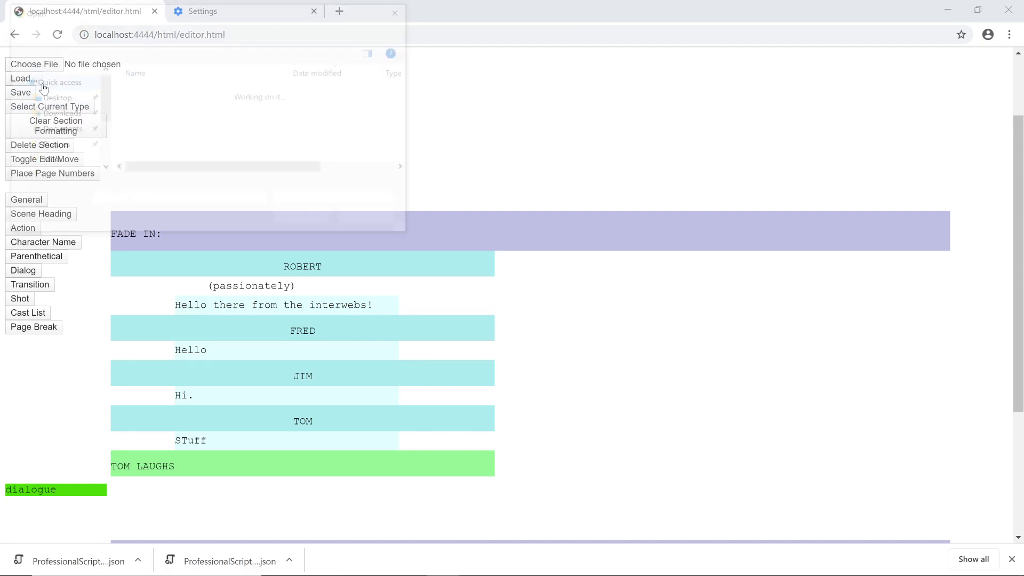
{"action": "left_click", "coordinate": [205, 110]}
{"action": "left_click", "coordinate": [286, 217]}
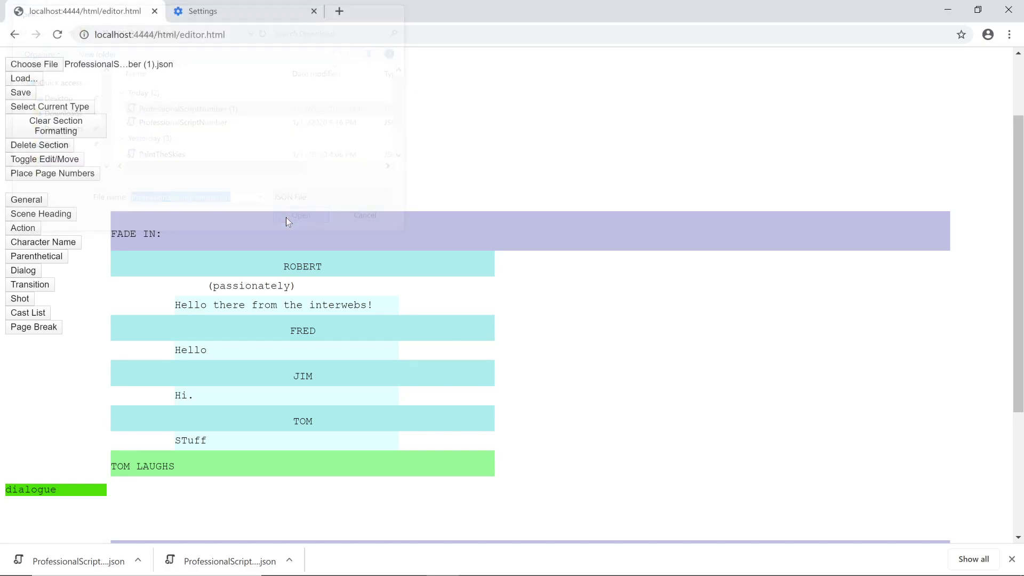
{"action": "left_click", "coordinate": [24, 79]}
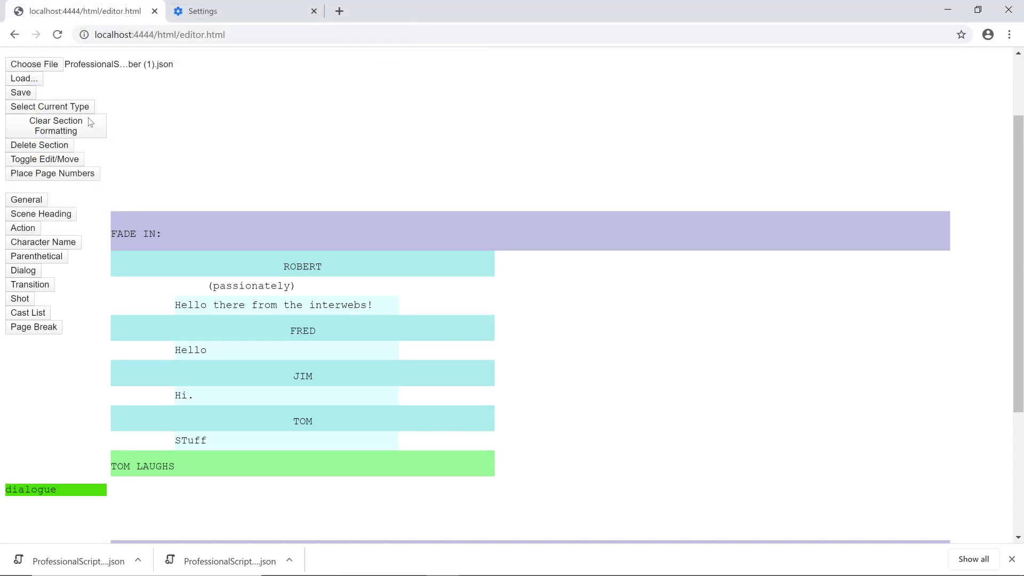
{"action": "scroll", "coordinate": [164, 175], "scroll_direction": "down", "scroll_amount": 3}
{"action": "scroll", "coordinate": [164, 175], "scroll_direction": "up", "scroll_amount": 3}
{"action": "scroll", "coordinate": [166, 176], "scroll_direction": "down", "scroll_amount": 1}
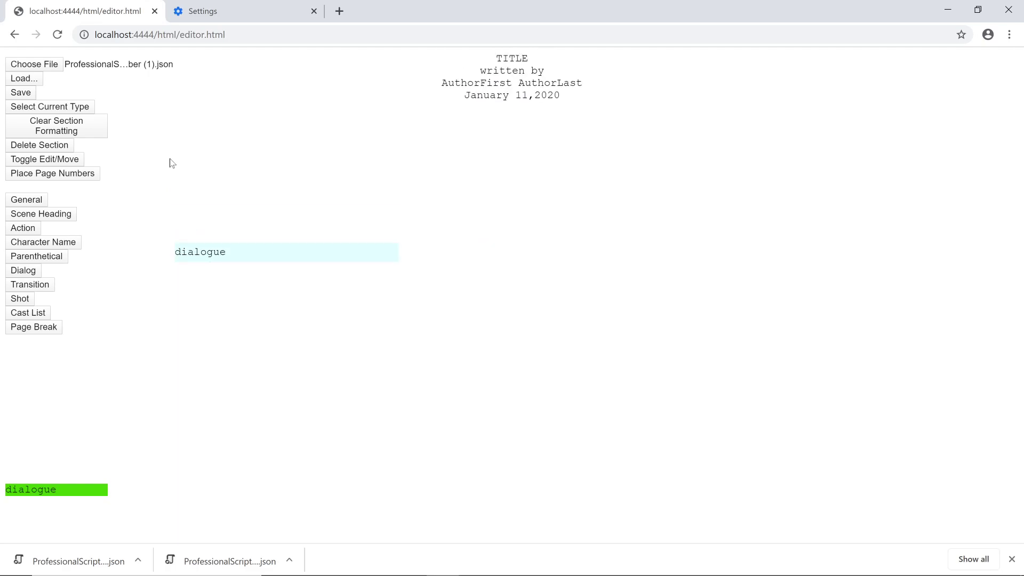
{"action": "left_click", "coordinate": [23, 79]}
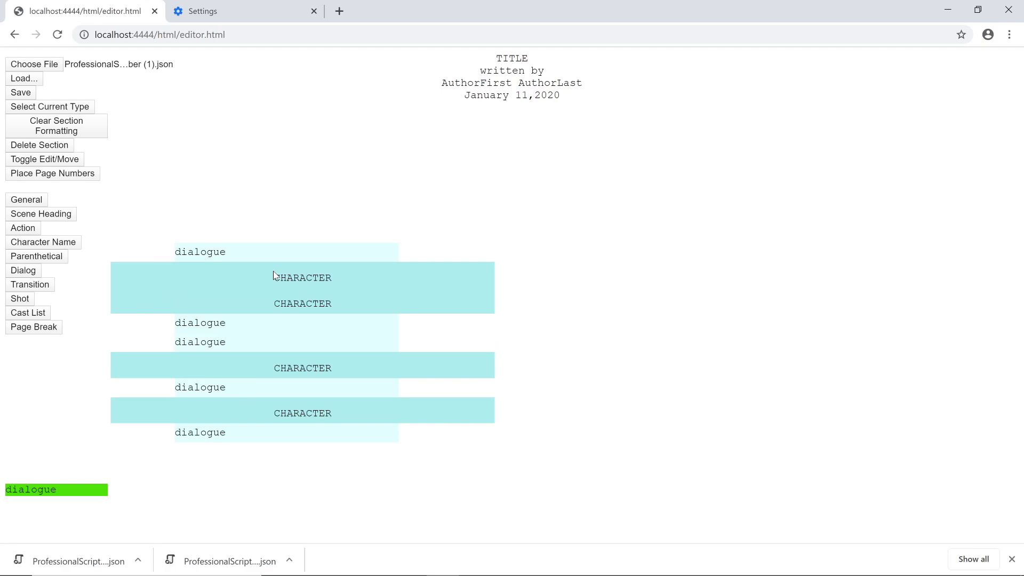
- Add six extra dialogue sections below the first dialogue line of the placeholder script
{"action": "key", "text": "Return"}
{"action": "key", "text": "Return"}
{"action": "key", "text": "Return"}
{"action": "key", "text": "Return"}
{"action": "key", "text": "Return"}
{"action": "key", "text": "Return"}
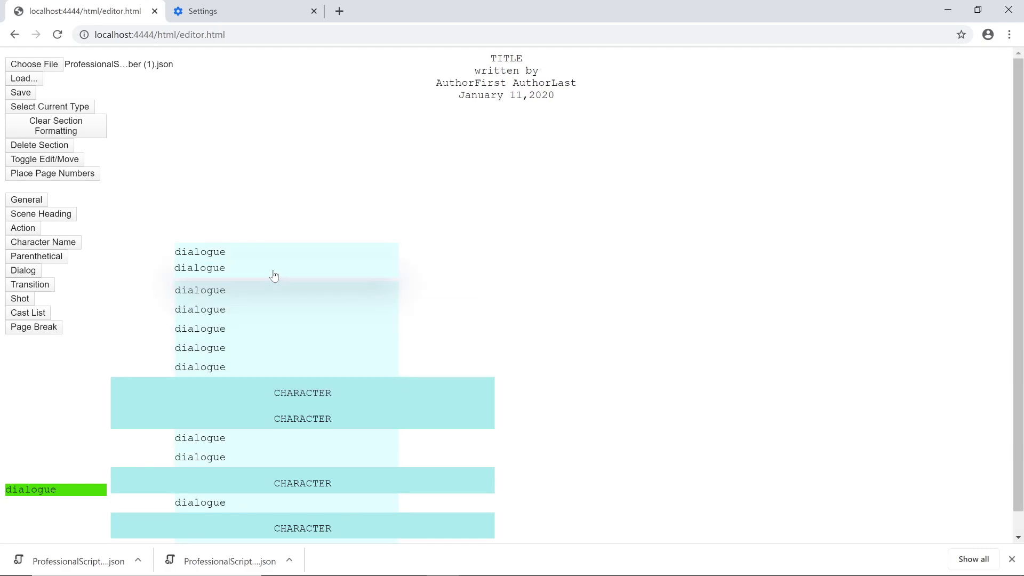
- Delete one of the extra dialogue sections at the start of the placeholder script
{"action": "key", "text": "BackSpace"}
{"action": "key", "text": "BackSpace"}
{"action": "key", "text": "BackSpace"}
{"action": "key", "text": "BackSpace"}
{"action": "key", "text": "BackSpace"}
{"action": "key", "text": "BackSpace"}
{"action": "key", "text": "BackSpace"}
{"action": "key", "text": "BackSpace"}
{"action": "key", "text": "BackSpace"}
{"action": "key", "text": "BackSpace"}
{"action": "key", "text": "BackSpace"}
{"action": "key", "text": "BackSpace"}
{"action": "key", "text": "BackSpace"}
{"action": "key", "text": "BackSpace"}
{"action": "key", "text": "BackSpace"}
{"action": "key", "text": "BackSpace"}
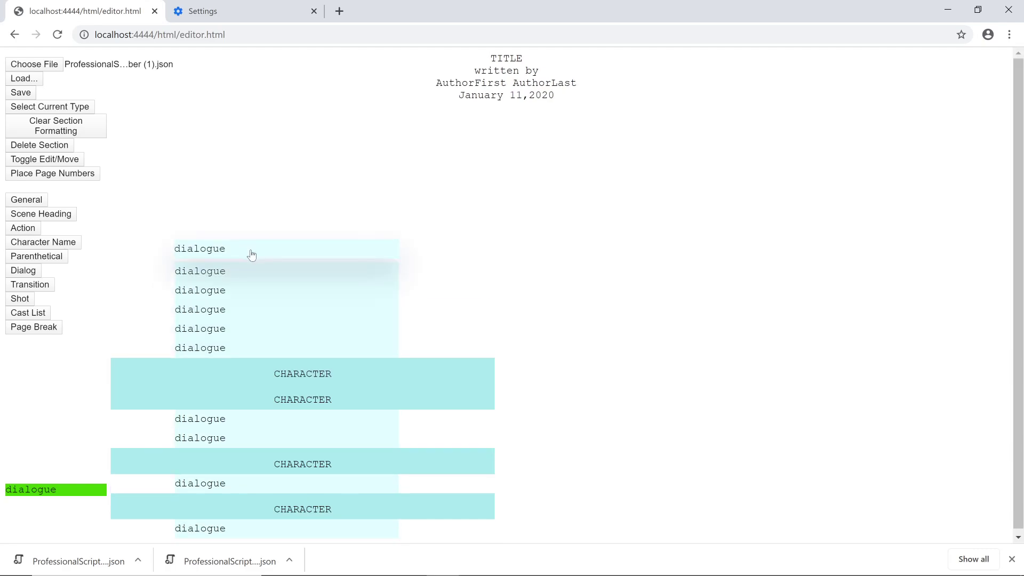
- Load the chosen script file again in place of the placeholder sections and look through it
{"action": "left_click", "coordinate": [24, 79]}
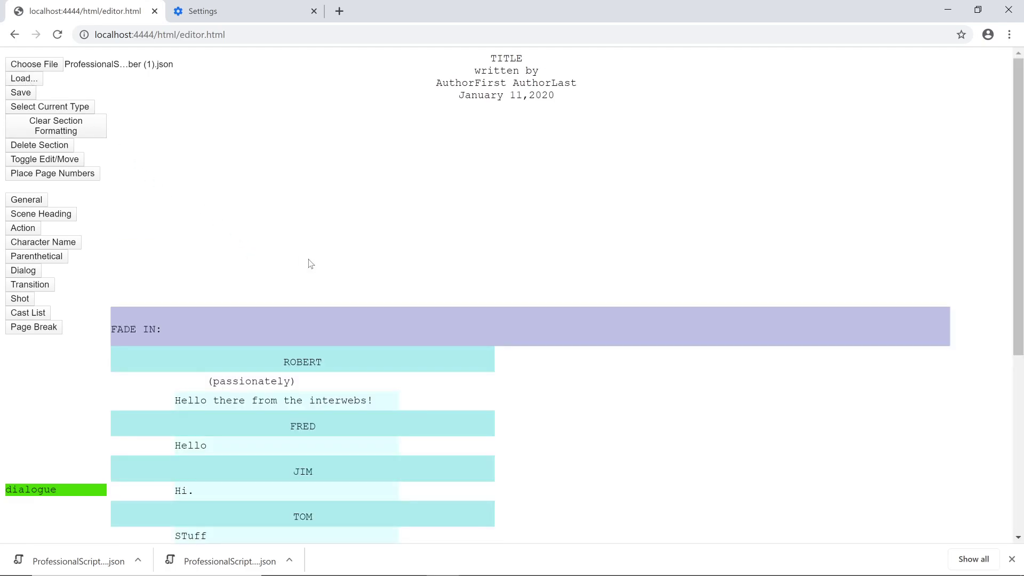
{"action": "scroll", "coordinate": [309, 261], "scroll_direction": "down", "scroll_amount": 5}
{"action": "scroll", "coordinate": [307, 257], "scroll_direction": "up", "scroll_amount": 5}
- Place page numbers in the loaded script and check them near its end
{"action": "scroll", "coordinate": [307, 258], "scroll_direction": "down", "scroll_amount": 4}
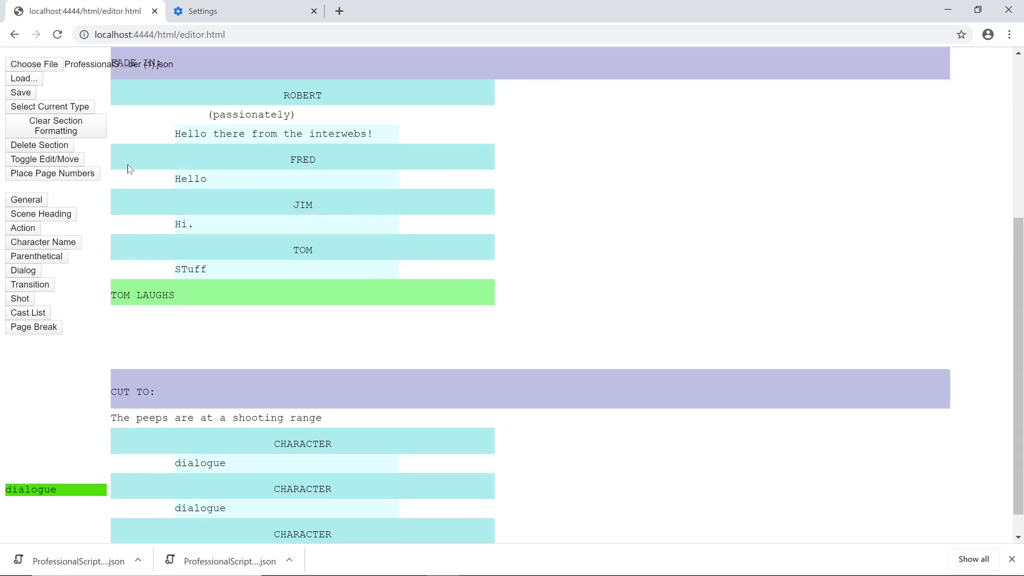
{"action": "left_click", "coordinate": [88, 176]}
{"action": "scroll", "coordinate": [317, 268], "scroll_direction": "down", "scroll_amount": 2}
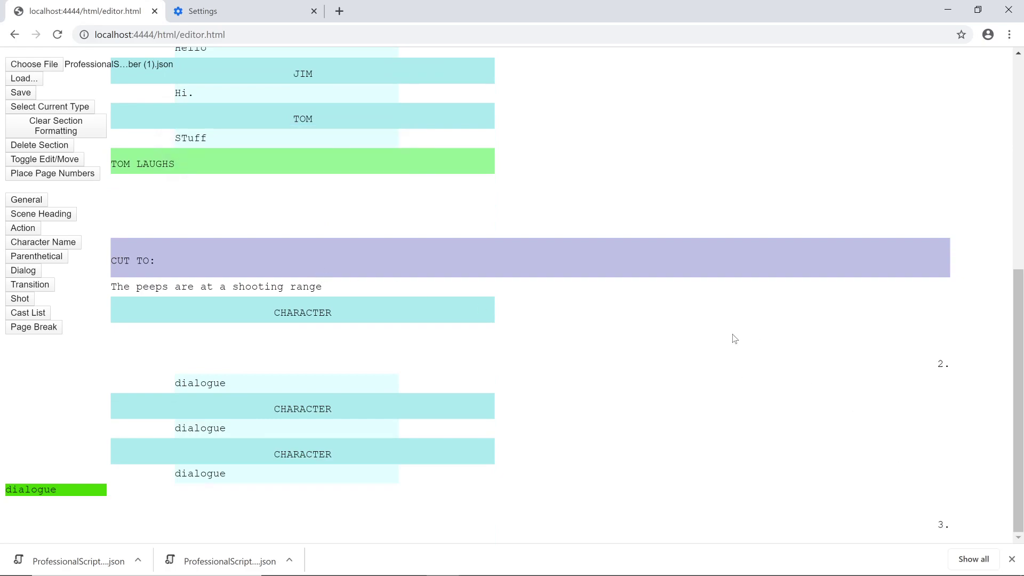
- Preview the script's printout and check the title page, script pages and page numbers, then close the preview without printing
{"action": "key", "text": "ctrl+p"}
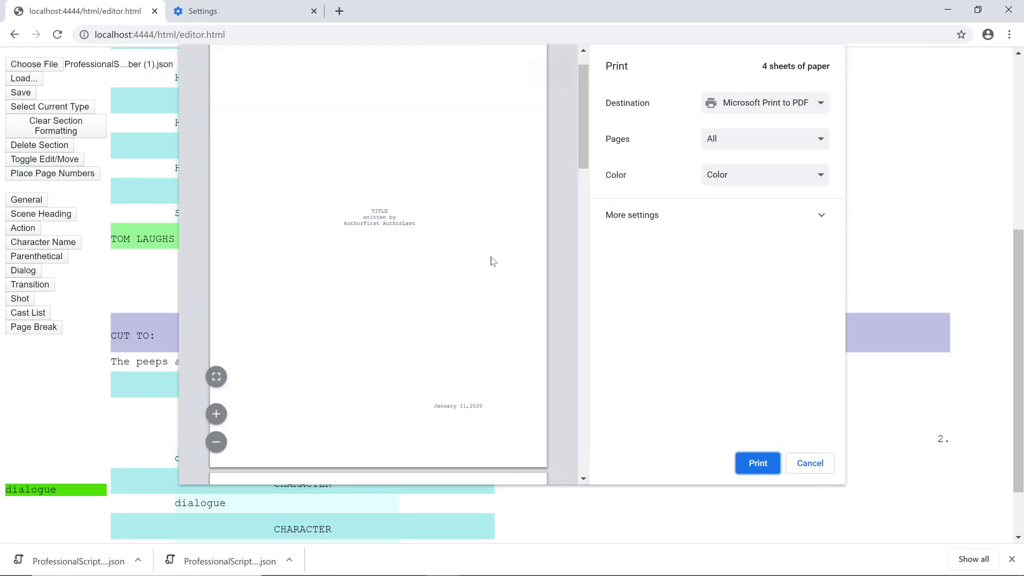
{"action": "scroll", "coordinate": [491, 261], "scroll_direction": "down", "scroll_amount": 7}
{"action": "scroll", "coordinate": [487, 258], "scroll_direction": "down", "scroll_amount": 1}
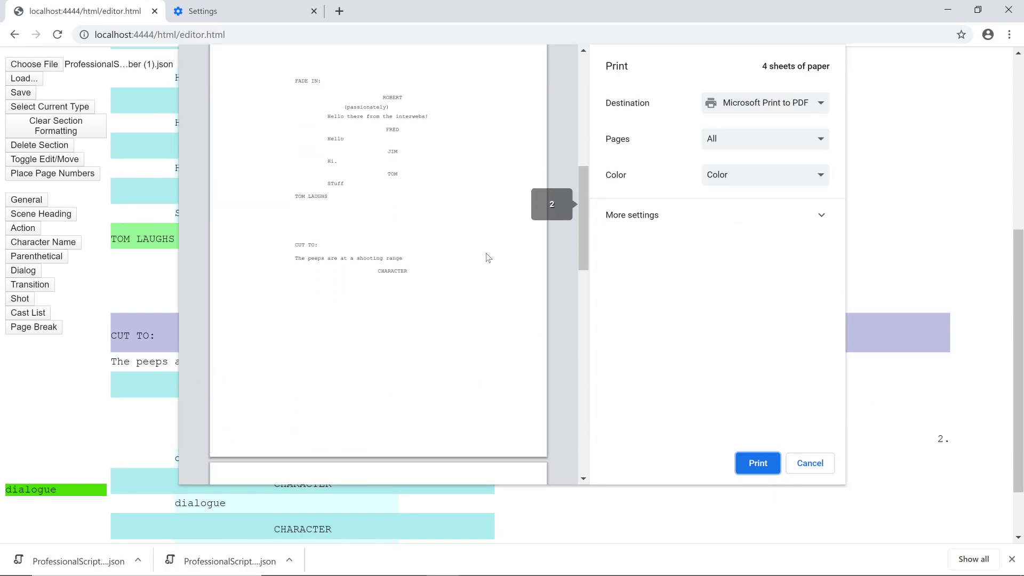
{"action": "scroll", "coordinate": [487, 259], "scroll_direction": "down", "scroll_amount": 1}
{"action": "scroll", "coordinate": [487, 258], "scroll_direction": "down", "scroll_amount": 1}
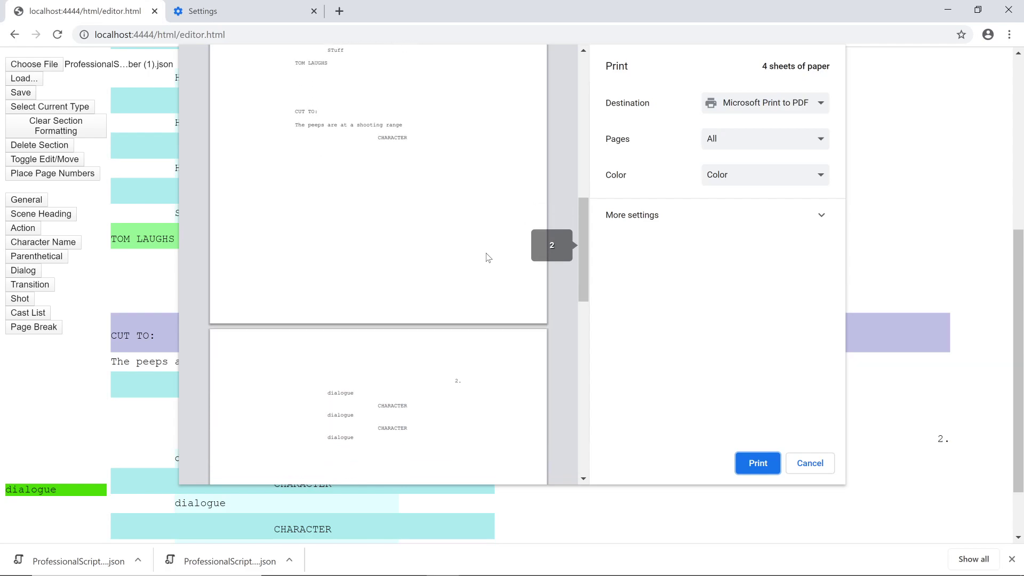
{"action": "scroll", "coordinate": [487, 258], "scroll_direction": "down", "scroll_amount": 3}
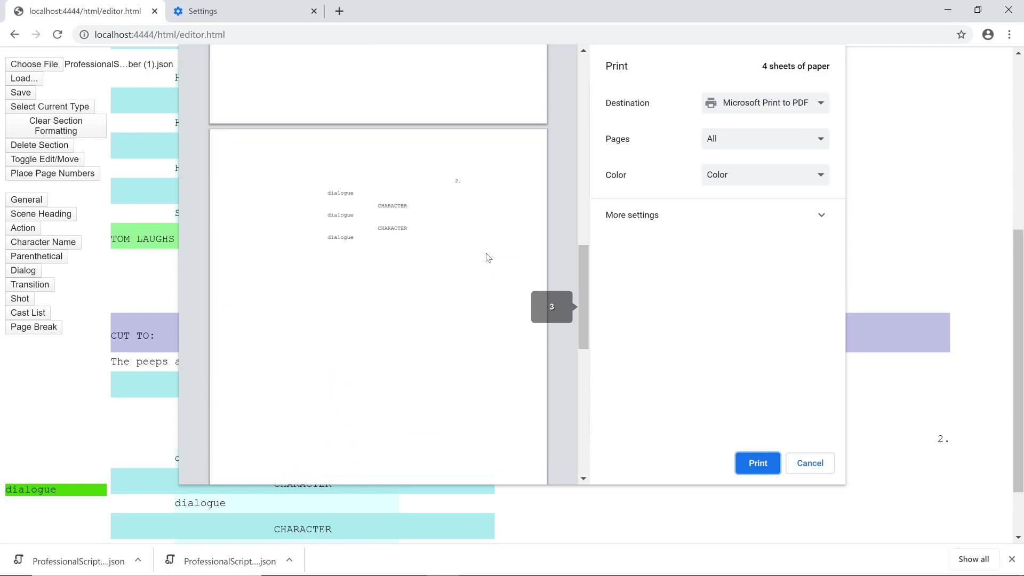
{"action": "scroll", "coordinate": [487, 259], "scroll_direction": "down", "scroll_amount": 1}
{"action": "scroll", "coordinate": [487, 258], "scroll_direction": "up", "scroll_amount": 9}
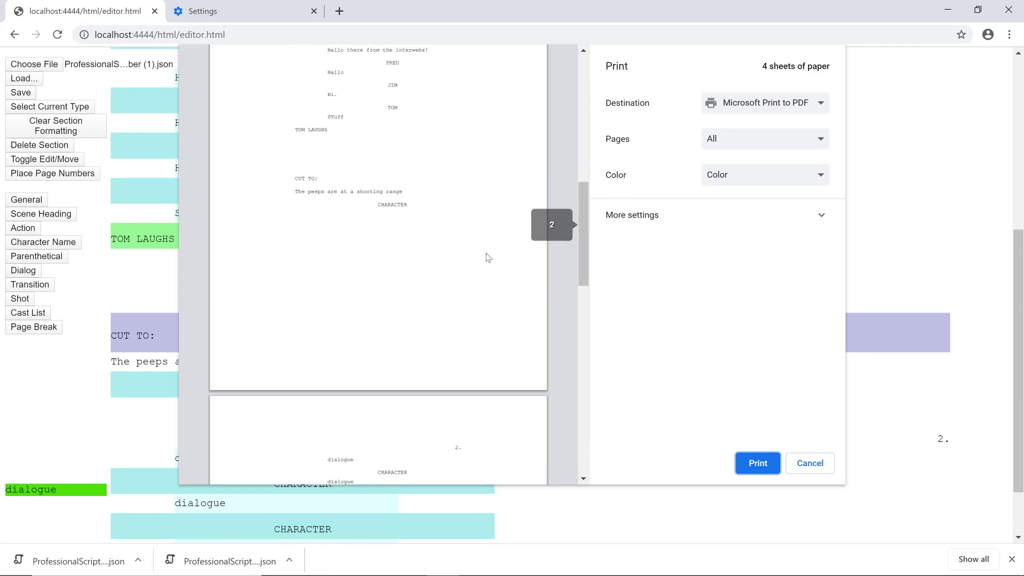
{"action": "scroll", "coordinate": [487, 258], "scroll_direction": "up", "scroll_amount": 2}
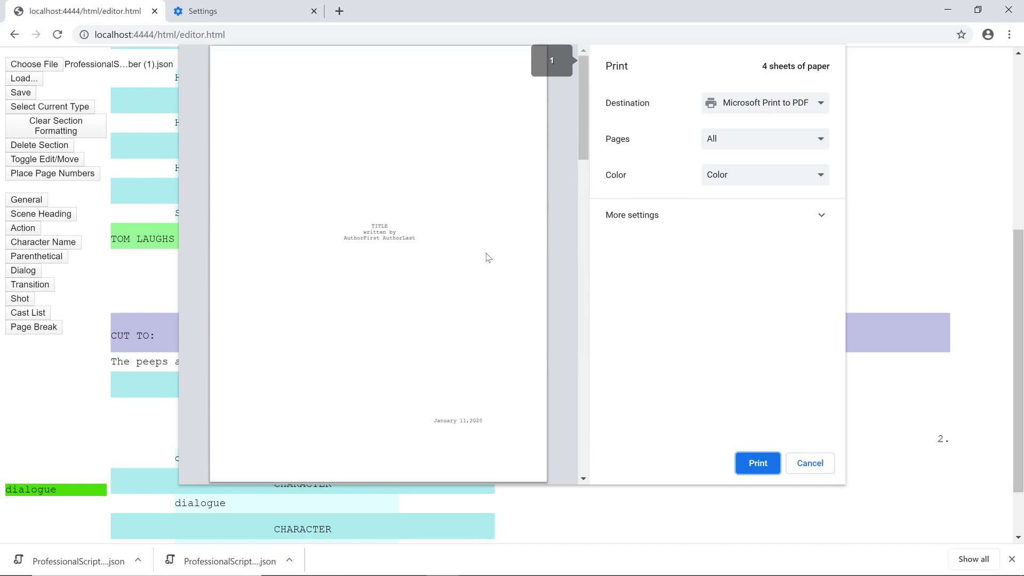
{"action": "scroll", "coordinate": [487, 258], "scroll_direction": "down", "scroll_amount": 5}
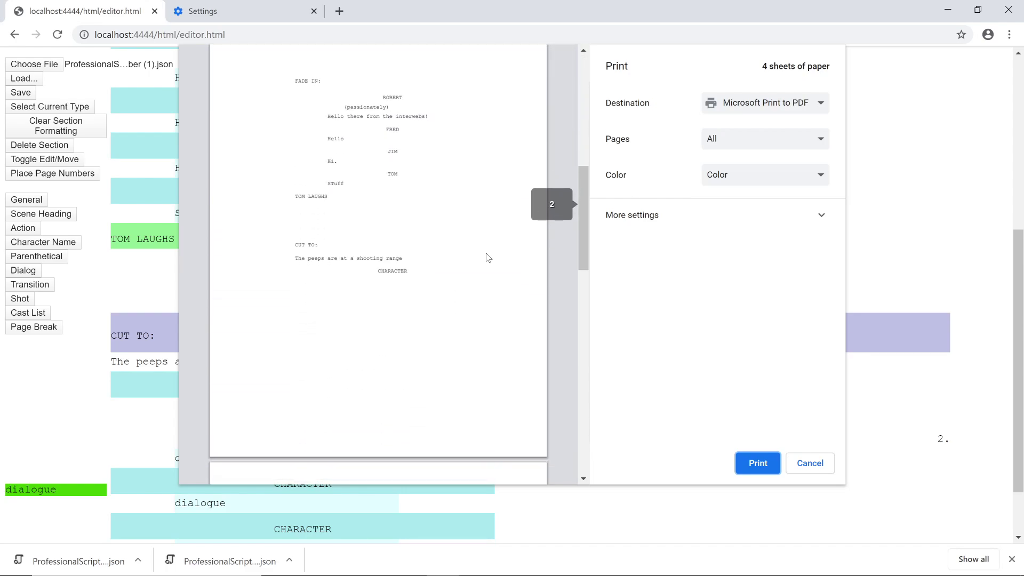
{"action": "left_click", "coordinate": [804, 472]}
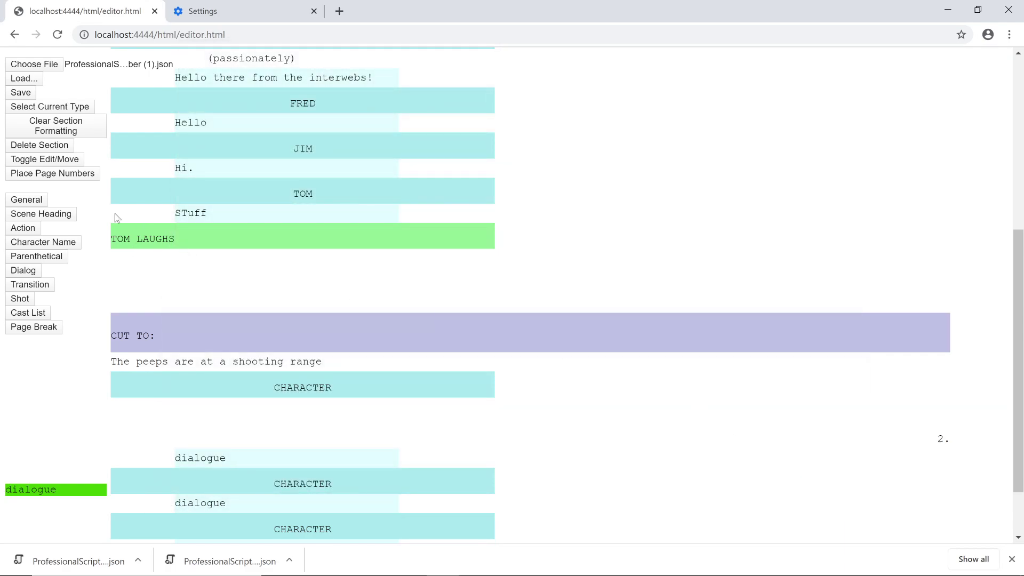
- Choose the script file RobertIsCool (7).json from Downloads and load it into the editor
{"action": "scroll", "coordinate": [49, 176], "scroll_direction": "up", "scroll_amount": 4}
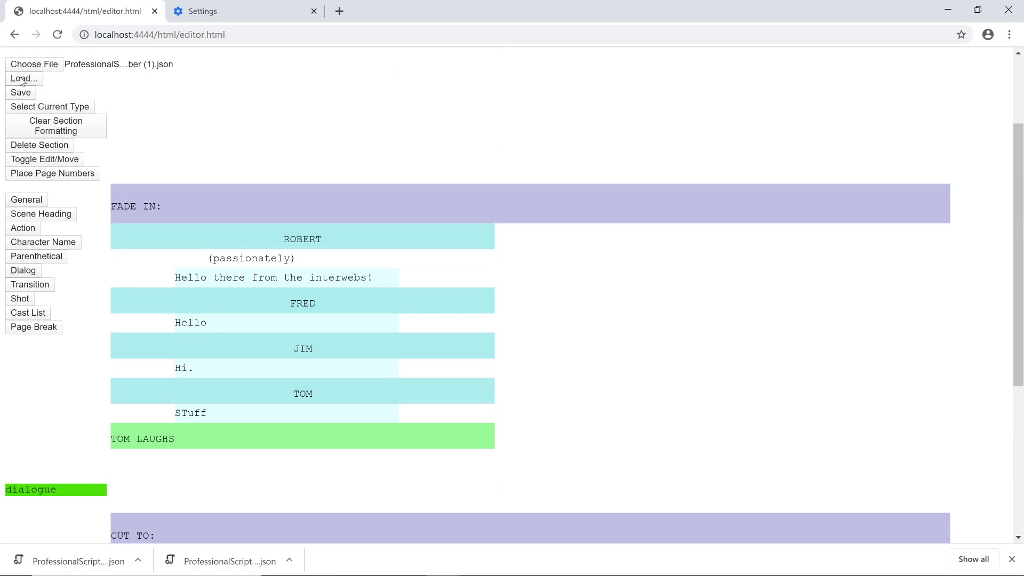
{"action": "left_click", "coordinate": [30, 64]}
{"action": "scroll", "coordinate": [227, 125], "scroll_direction": "down", "scroll_amount": 1}
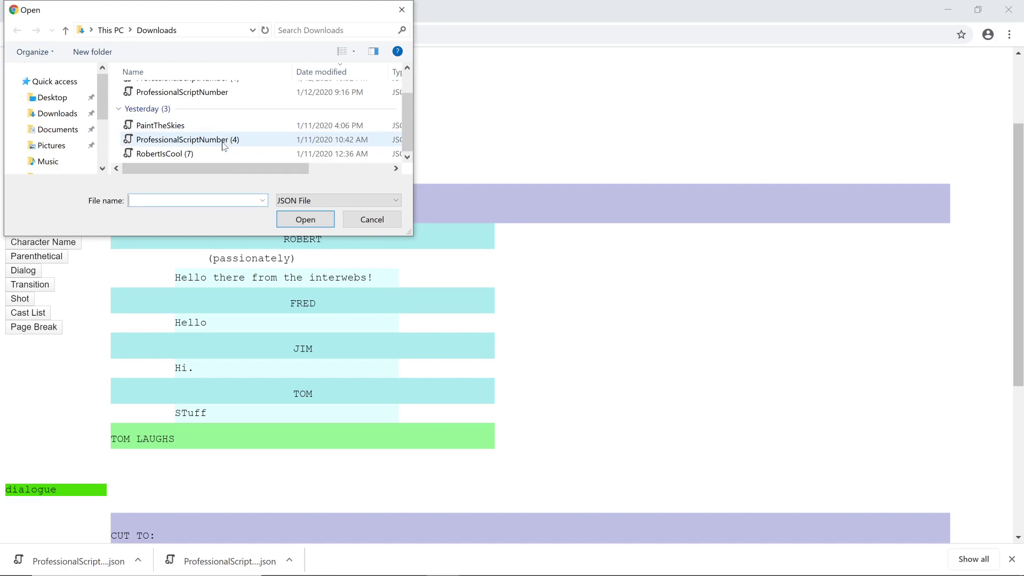
{"action": "left_click", "coordinate": [210, 154]}
{"action": "left_click", "coordinate": [306, 219]}
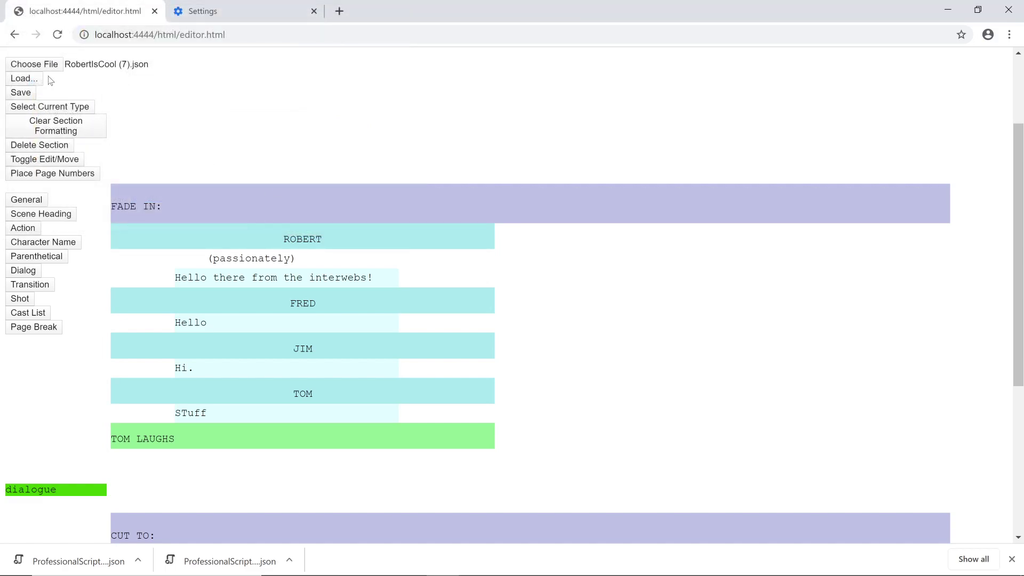
{"action": "left_click", "coordinate": [36, 78]}
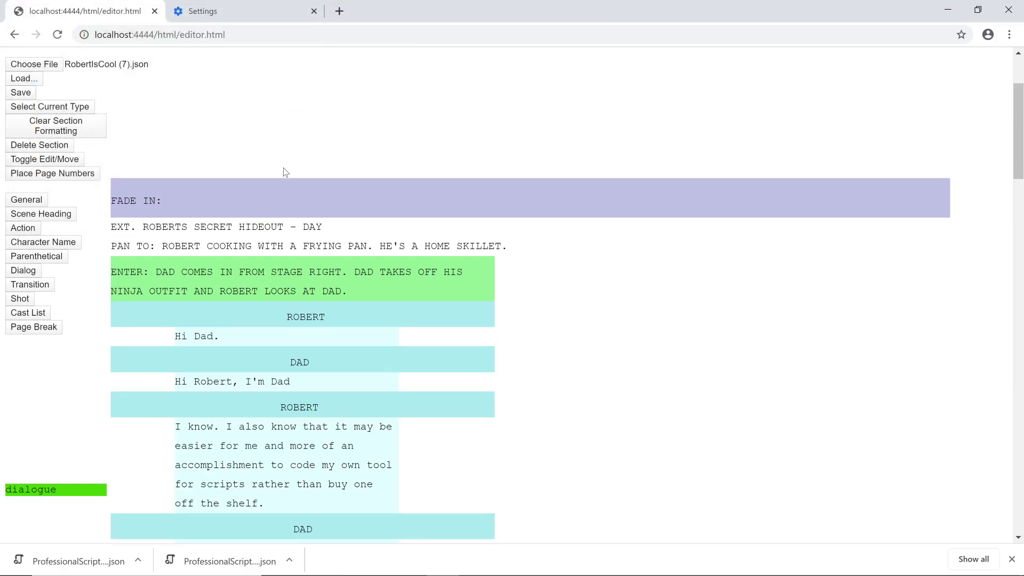
- Place page numbers throughout the newly loaded script
{"action": "scroll", "coordinate": [286, 172], "scroll_direction": "down", "scroll_amount": 12}
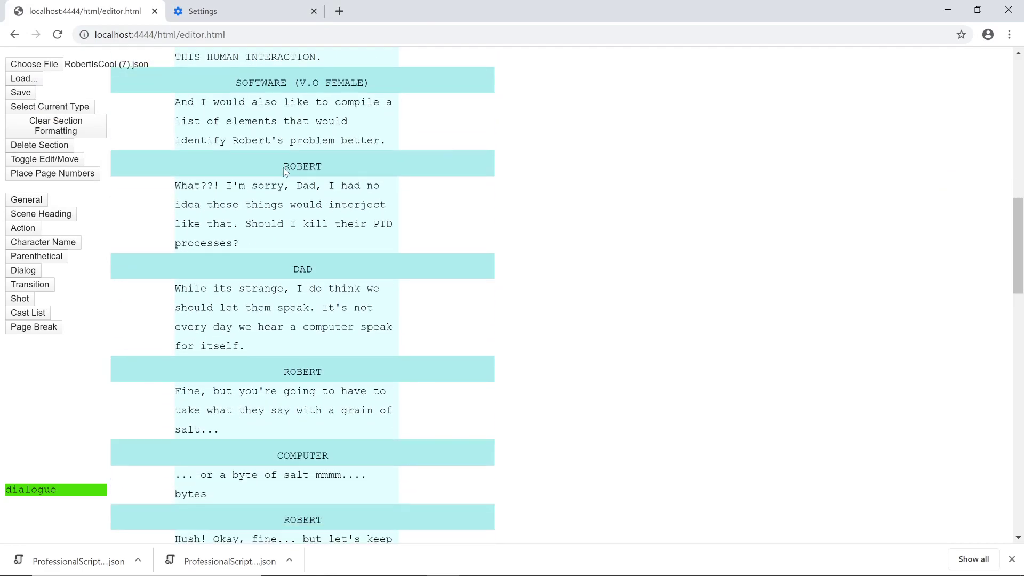
{"action": "scroll", "coordinate": [285, 171], "scroll_direction": "down", "scroll_amount": 18}
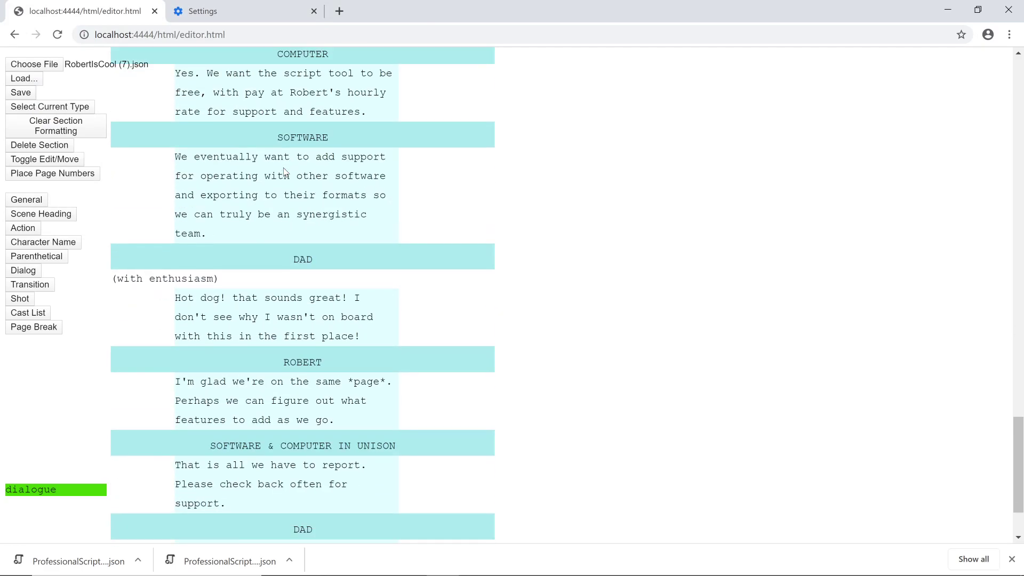
{"action": "scroll", "coordinate": [285, 172], "scroll_direction": "down", "scroll_amount": 3}
{"action": "scroll", "coordinate": [286, 172], "scroll_direction": "up", "scroll_amount": 20}
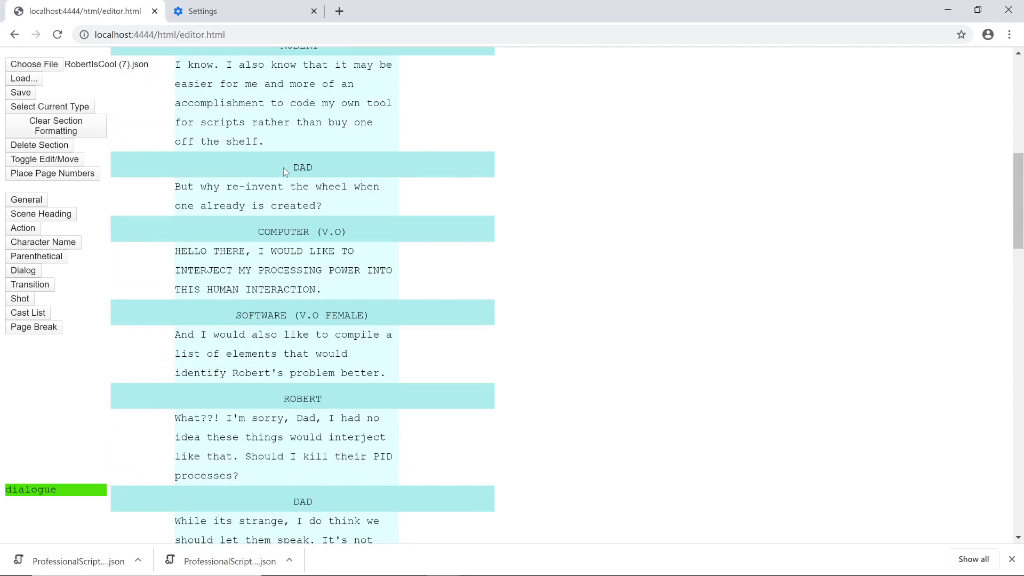
{"action": "scroll", "coordinate": [283, 167], "scroll_direction": "up", "scroll_amount": 9}
{"action": "scroll", "coordinate": [156, 171], "scroll_direction": "down", "scroll_amount": 4}
{"action": "left_click", "coordinate": [73, 175]}
{"action": "scroll", "coordinate": [332, 203], "scroll_direction": "down", "scroll_amount": 3}
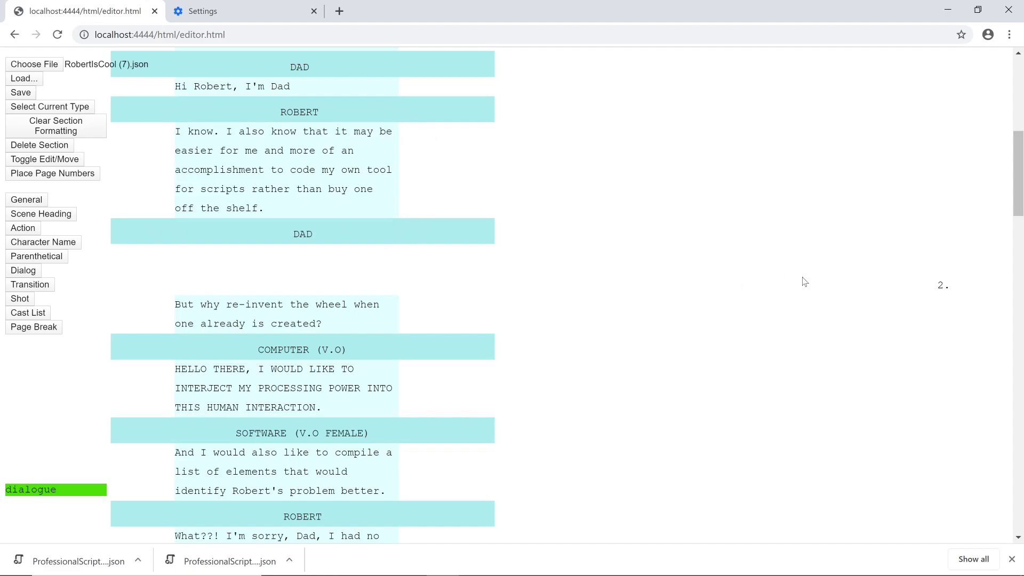
- Move page numbers 2 and 3 each above the character name directly before them, keeping the names with their dialogue
{"action": "left_click_drag", "start_coordinate": [844, 288], "coordinate": [354, 214]}
{"action": "scroll", "coordinate": [544, 277], "scroll_direction": "up", "scroll_amount": 4}
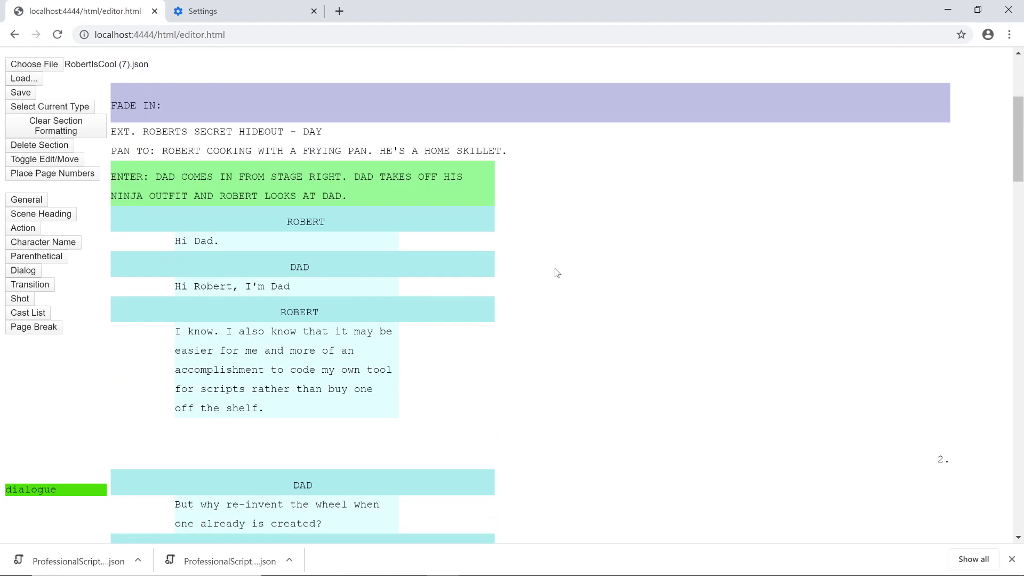
{"action": "scroll", "coordinate": [556, 273], "scroll_direction": "down", "scroll_amount": 3}
{"action": "scroll", "coordinate": [554, 272], "scroll_direction": "down", "scroll_amount": 10}
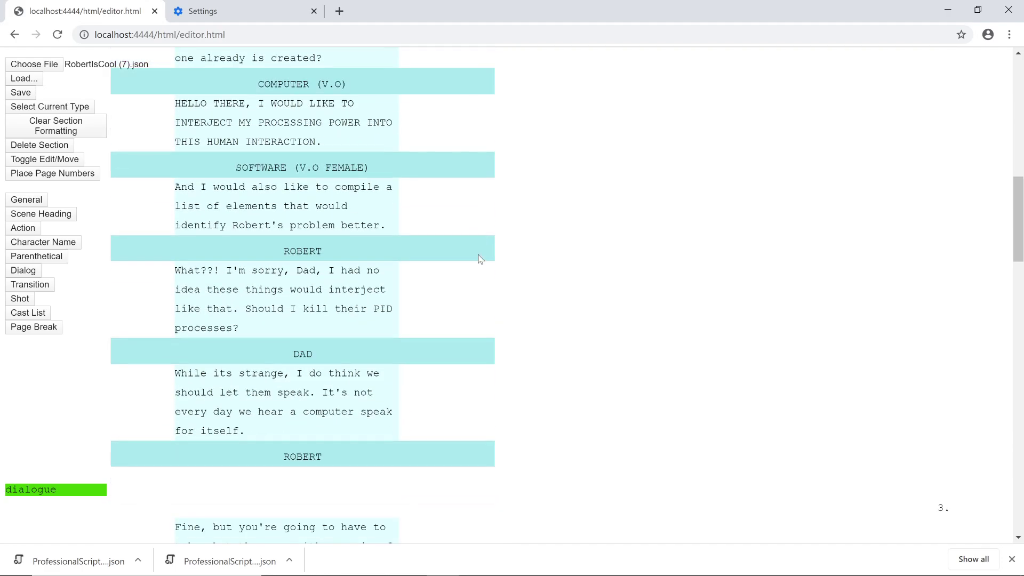
{"action": "scroll", "coordinate": [672, 233], "scroll_direction": "down", "scroll_amount": 1}
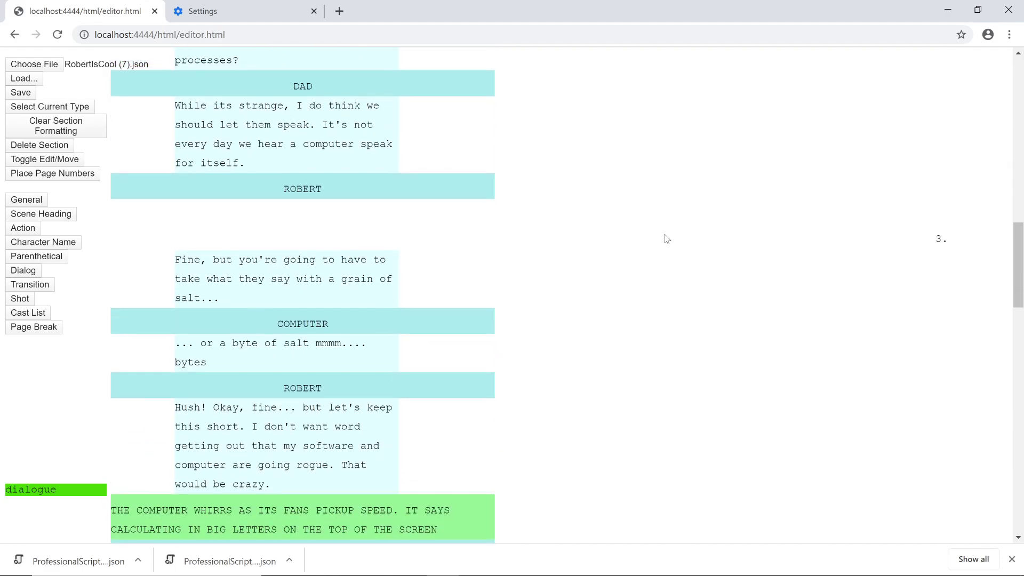
{"action": "left_click_drag", "start_coordinate": [581, 155], "coordinate": [264, 161]}
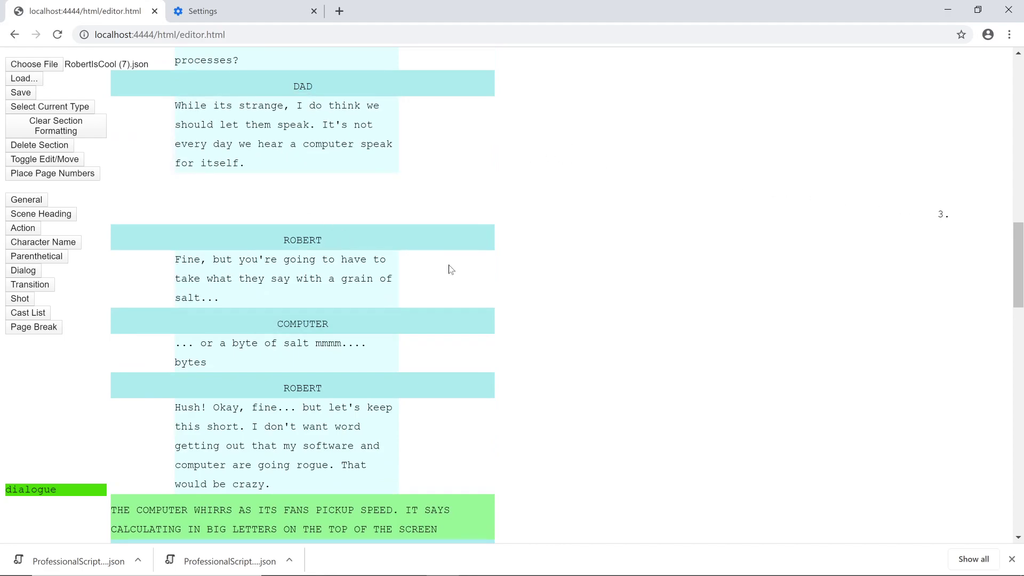
- Move page number 5 above the SOFTWARE character name that precedes "We eventually want to add support"
{"action": "scroll", "coordinate": [445, 270], "scroll_direction": "down", "scroll_amount": 1}
{"action": "scroll", "coordinate": [442, 269], "scroll_direction": "down", "scroll_amount": 8}
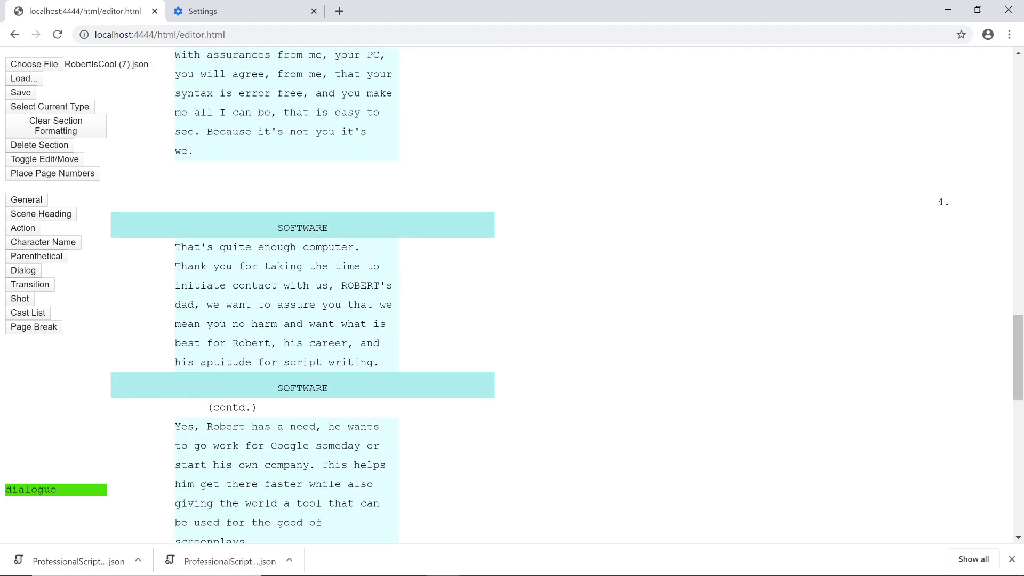
{"action": "scroll", "coordinate": [368, 142], "scroll_direction": "down", "scroll_amount": 5}
{"action": "scroll", "coordinate": [427, 238], "scroll_direction": "down", "scroll_amount": 4}
{"action": "left_click", "coordinate": [443, 196]}
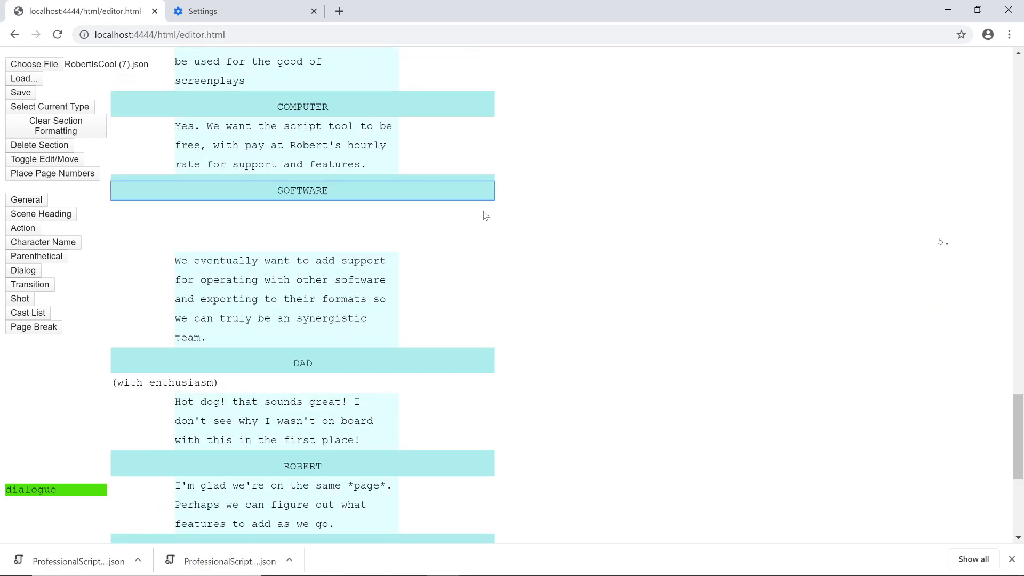
{"action": "left_click_drag", "start_coordinate": [930, 241], "coordinate": [436, 152]}
{"action": "left_click", "coordinate": [513, 194]}
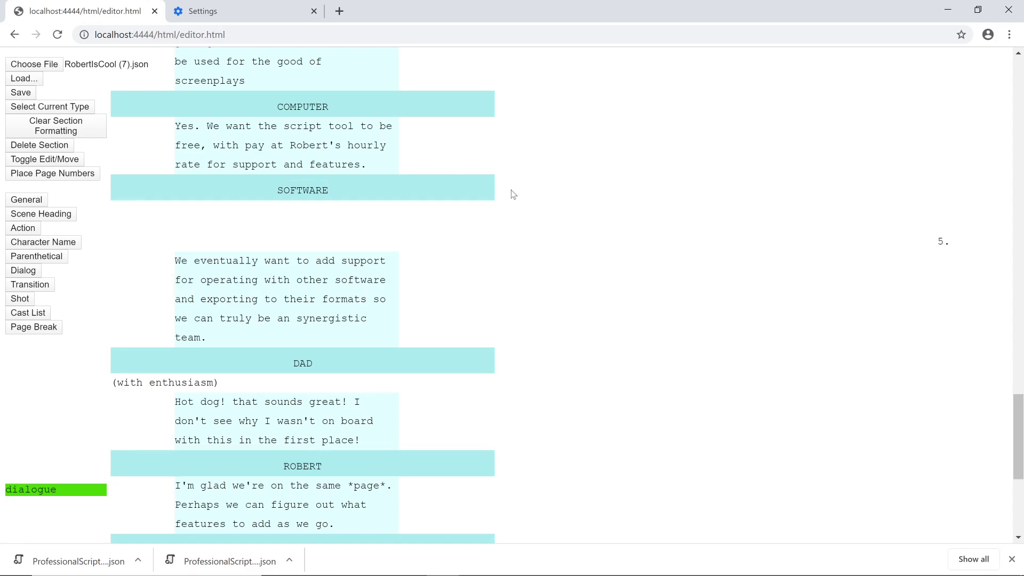
{"action": "left_click", "coordinate": [937, 242]}
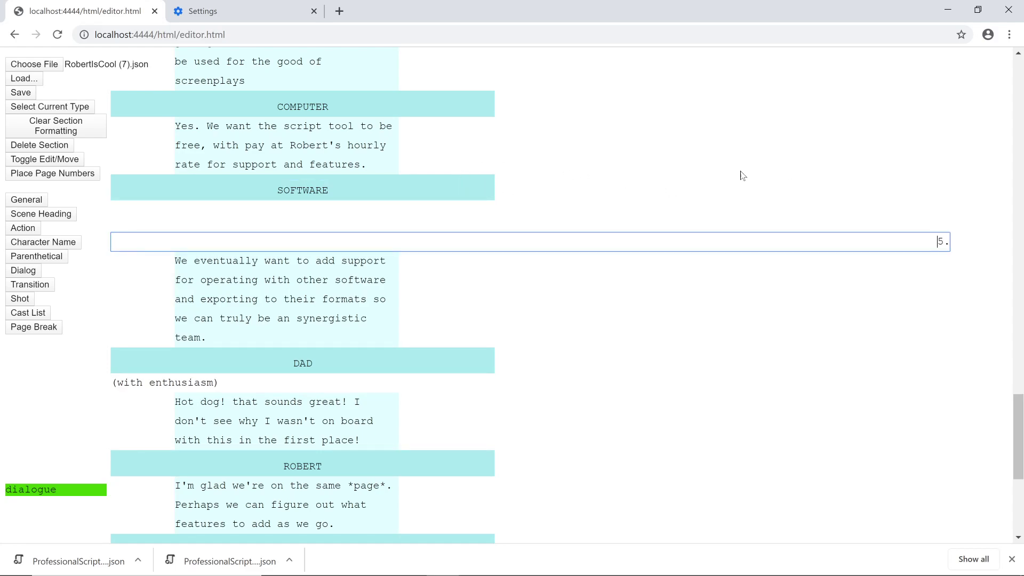
{"action": "left_click", "coordinate": [672, 179]}
{"action": "left_click_drag", "start_coordinate": [941, 241], "coordinate": [821, 183]}
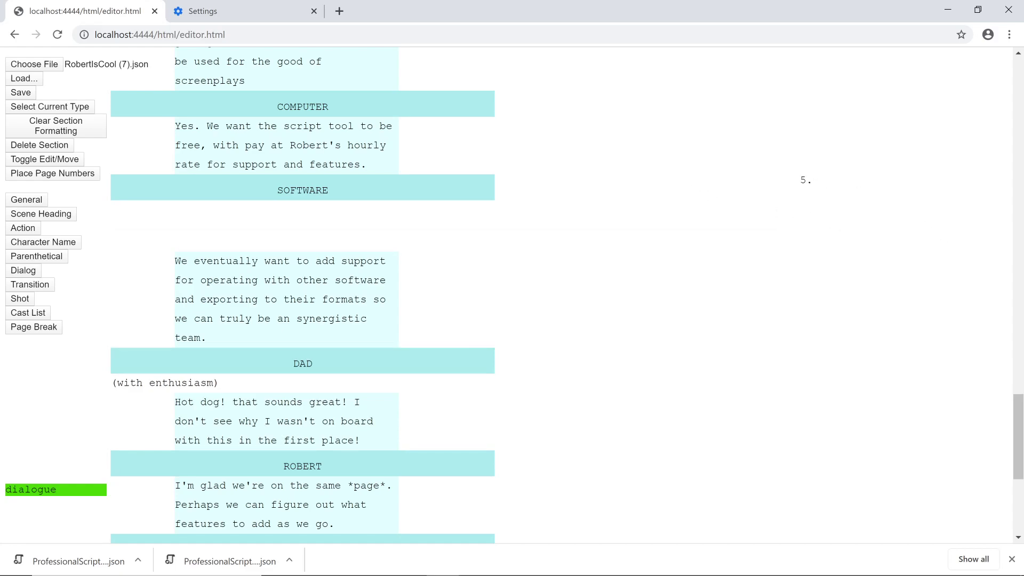
{"action": "left_click_drag", "start_coordinate": [467, 149], "coordinate": [397, 177]}
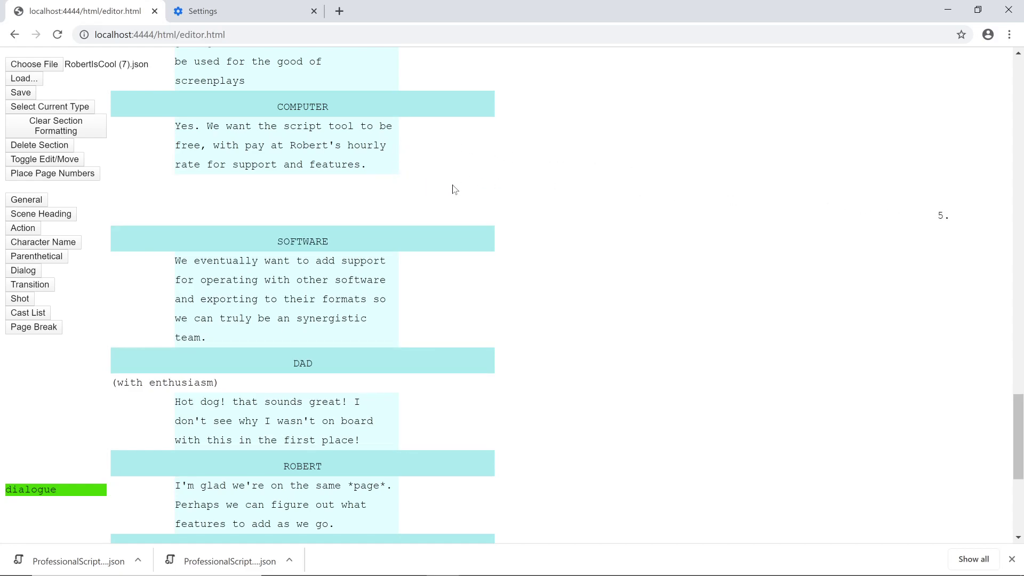
- Move page number 6 above the DAD character name that precedes "That was swell!"
{"action": "scroll", "coordinate": [467, 189], "scroll_direction": "down", "scroll_amount": 5}
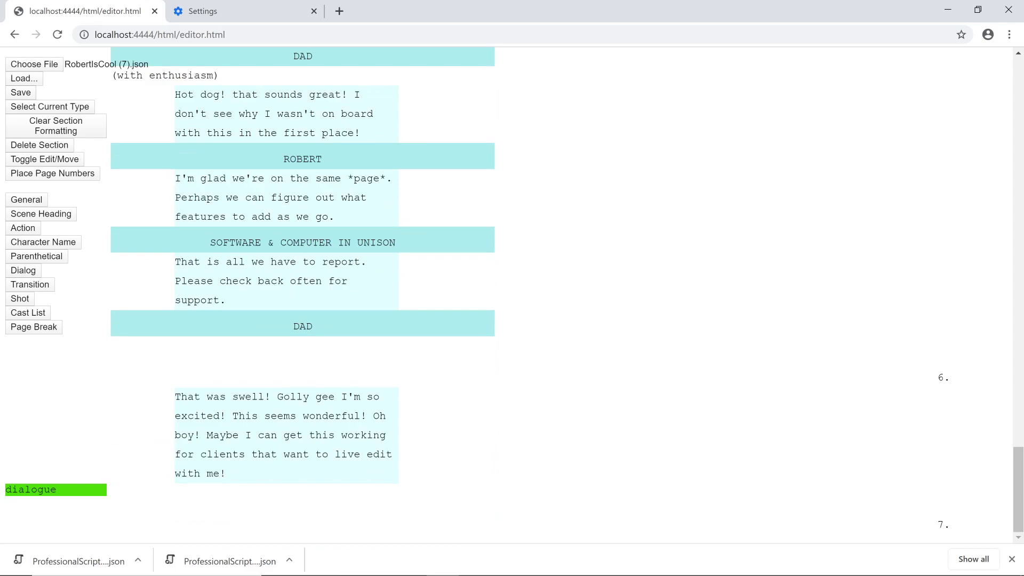
{"action": "left_click_drag", "start_coordinate": [942, 378], "coordinate": [835, 314]}
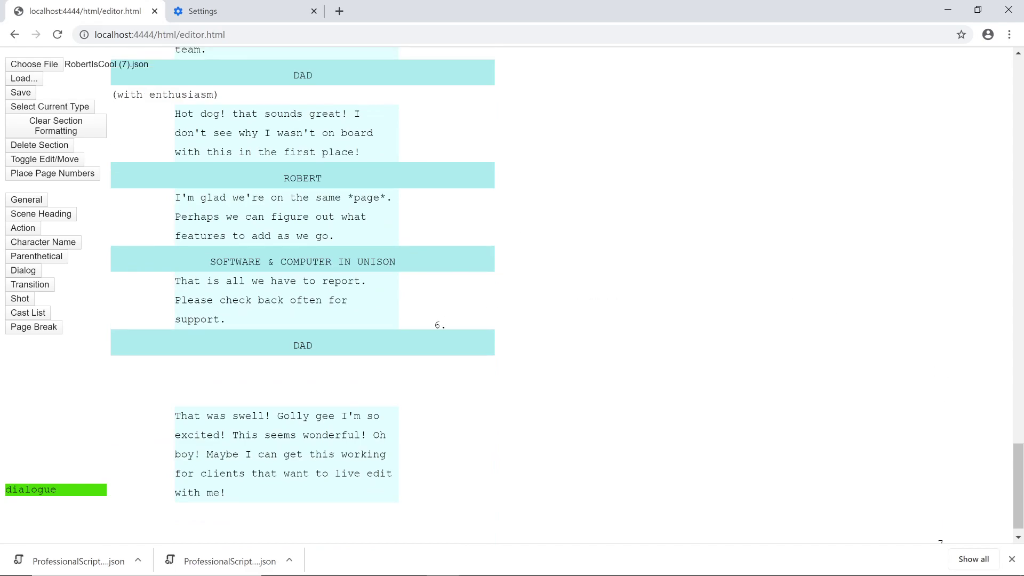
{"action": "mouse_move", "coordinate": [430, 322]}
{"action": "left_mouse_down"}
{"action": "mouse_move", "coordinate": [445, 306]}
{"action": "mouse_move", "coordinate": [442, 333]}
{"action": "left_mouse_up"}
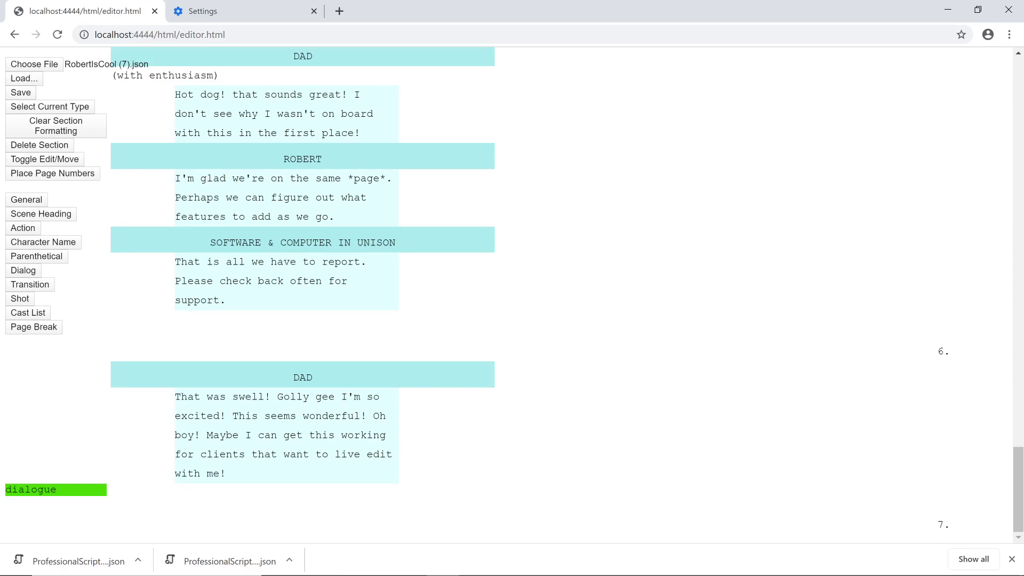
- Open the print preview and review the page number placement from the title page through page 6
{"action": "scroll", "coordinate": [945, 526], "scroll_direction": "up", "scroll_amount": 1}
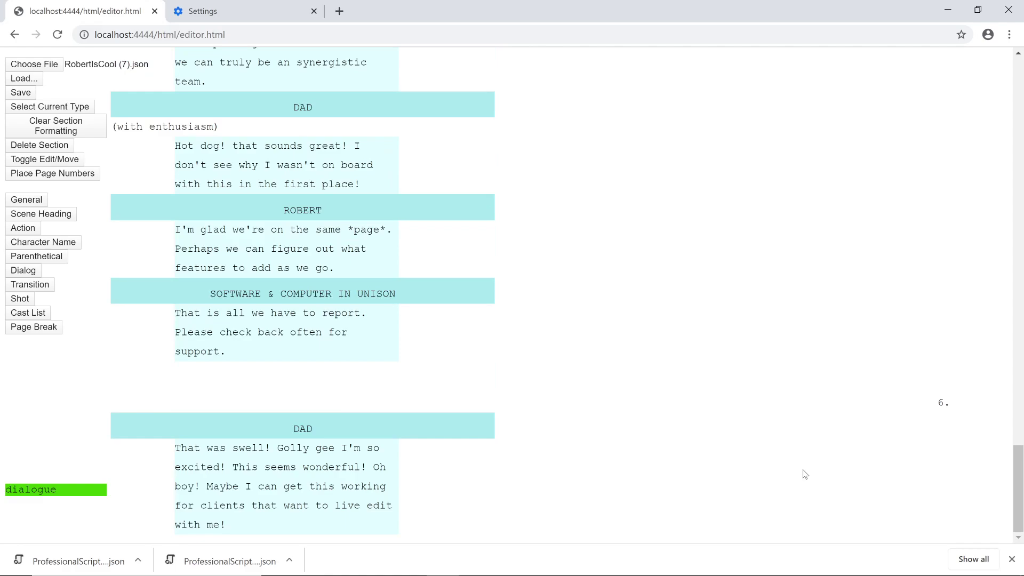
{"action": "key", "text": "ctrl+p"}
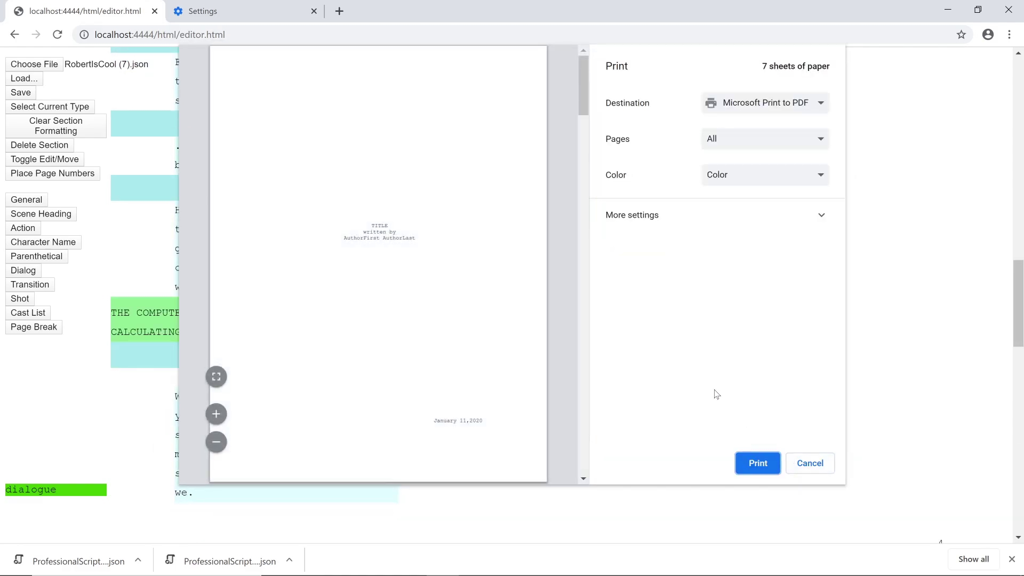
{"action": "scroll", "coordinate": [492, 219], "scroll_direction": "down", "scroll_amount": 12}
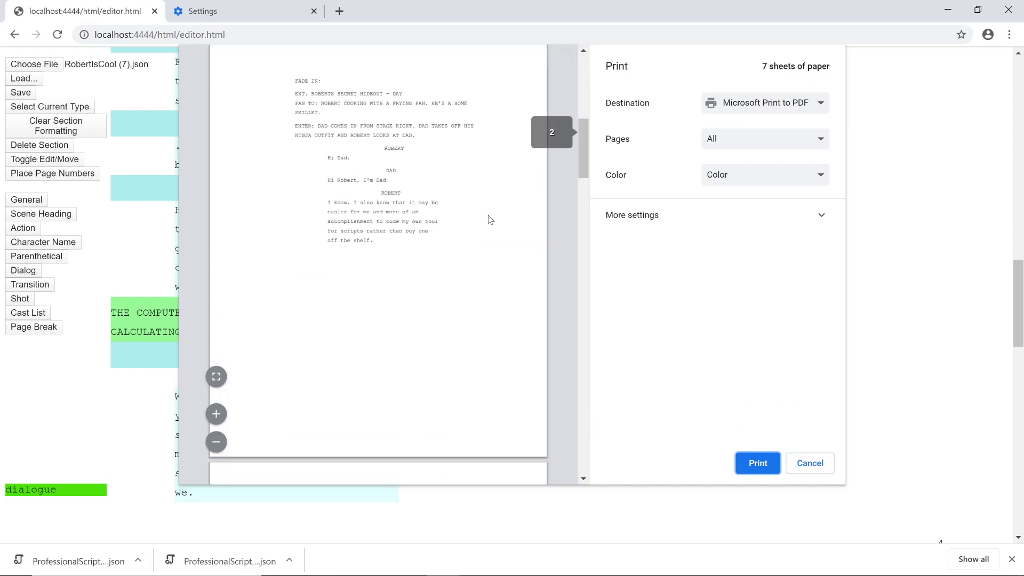
{"action": "scroll", "coordinate": [490, 220], "scroll_direction": "down", "scroll_amount": 10}
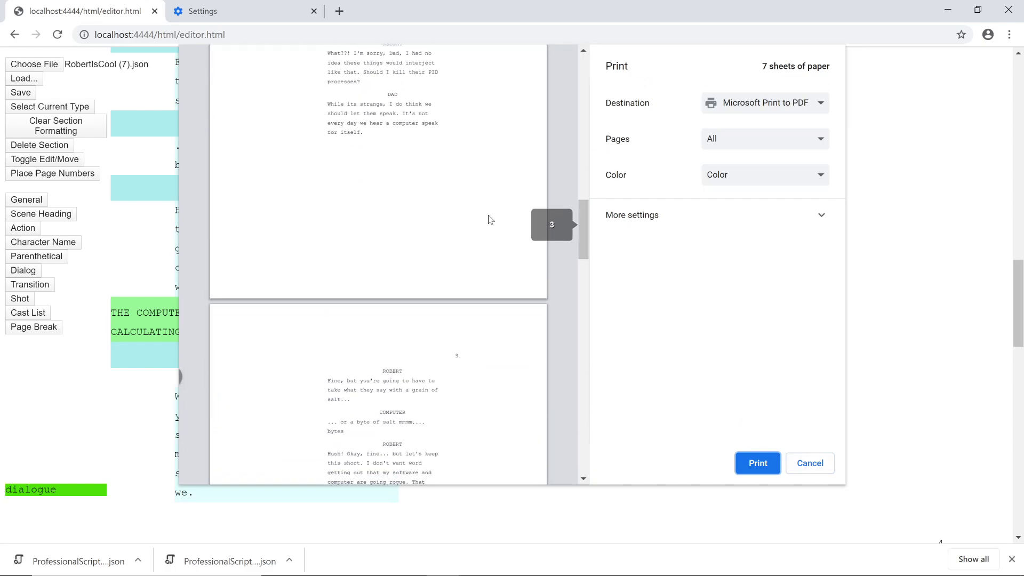
{"action": "scroll", "coordinate": [474, 155], "scroll_direction": "down", "scroll_amount": 2}
{"action": "scroll", "coordinate": [474, 155], "scroll_direction": "down", "scroll_amount": 12}
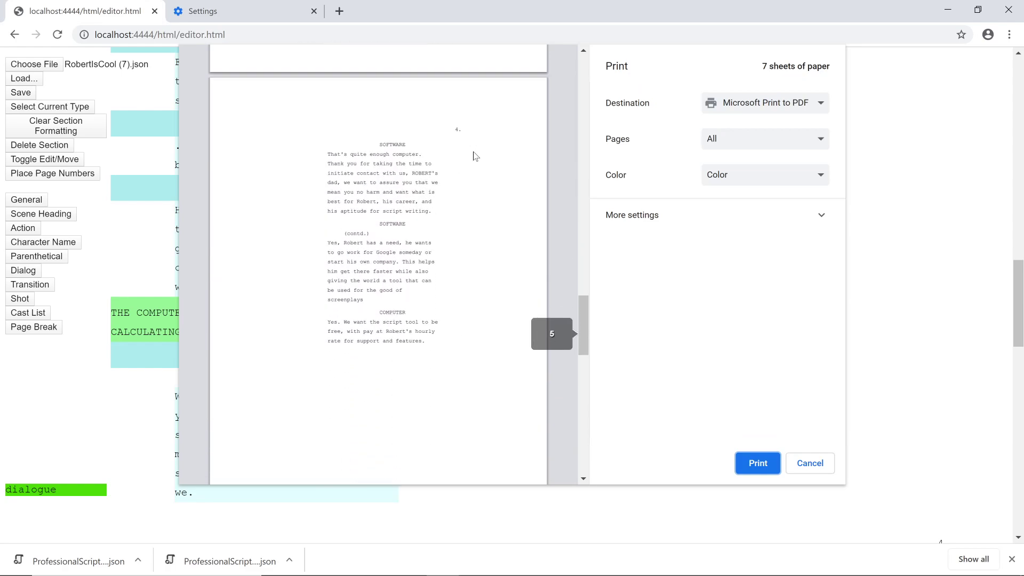
{"action": "scroll", "coordinate": [474, 155], "scroll_direction": "down", "scroll_amount": 8}
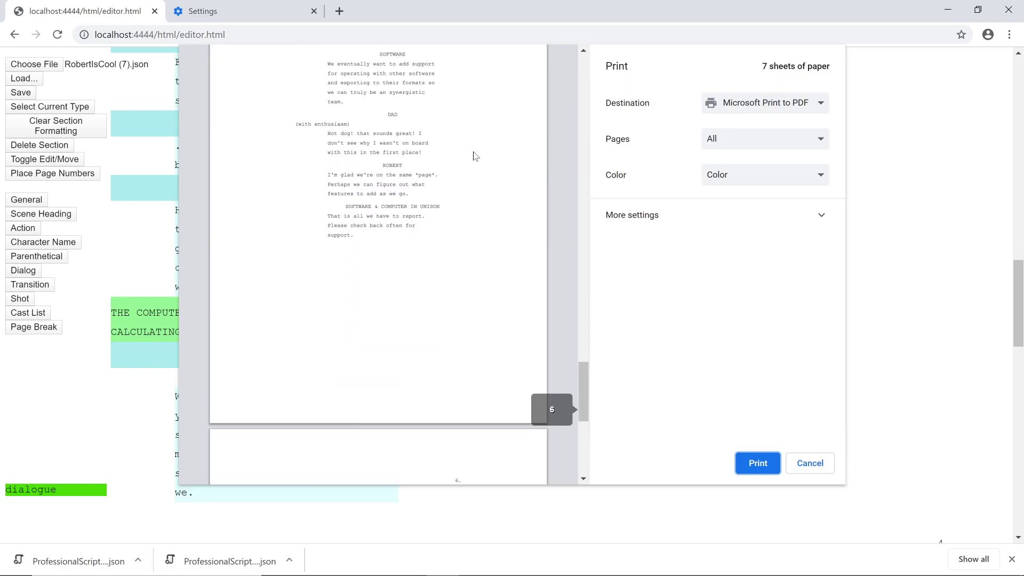
{"action": "scroll", "coordinate": [474, 156], "scroll_direction": "up", "scroll_amount": 10}
{"action": "scroll", "coordinate": [474, 155], "scroll_direction": "up", "scroll_amount": 15}
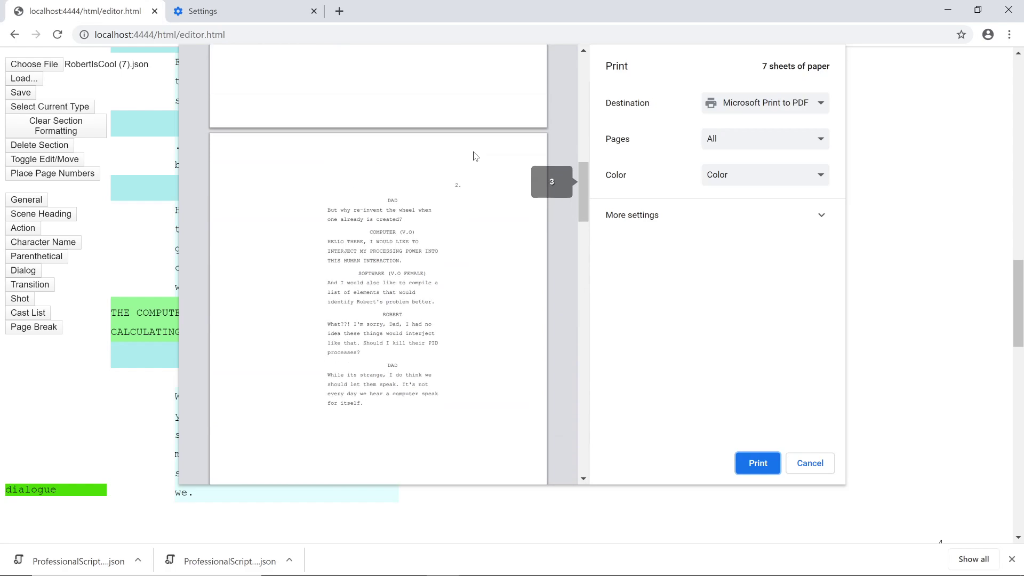
{"action": "scroll", "coordinate": [474, 155], "scroll_direction": "up", "scroll_amount": 15}
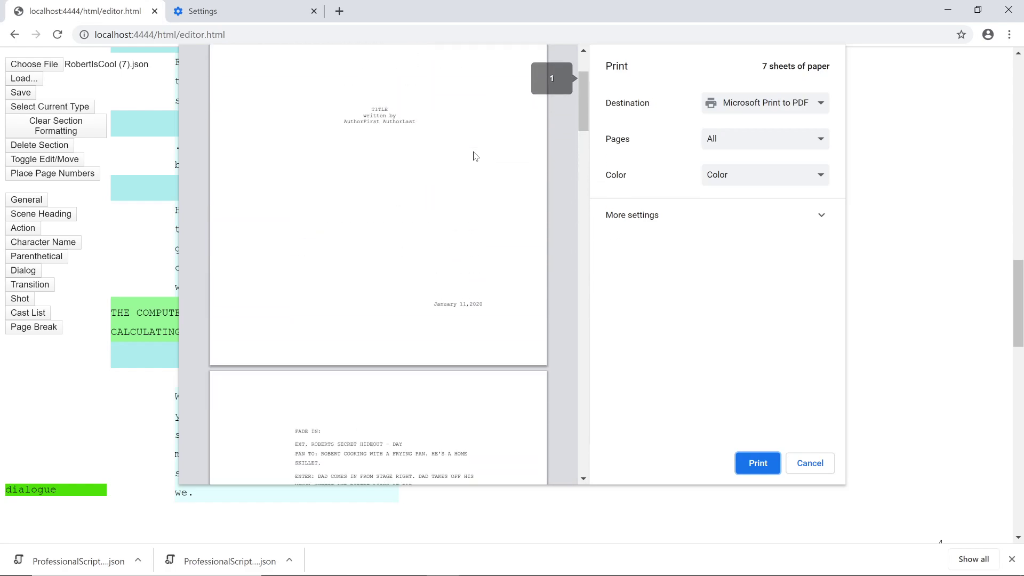
{"action": "scroll", "coordinate": [475, 155], "scroll_direction": "up", "scroll_amount": 2}
{"action": "scroll", "coordinate": [474, 156], "scroll_direction": "down", "scroll_amount": 3}
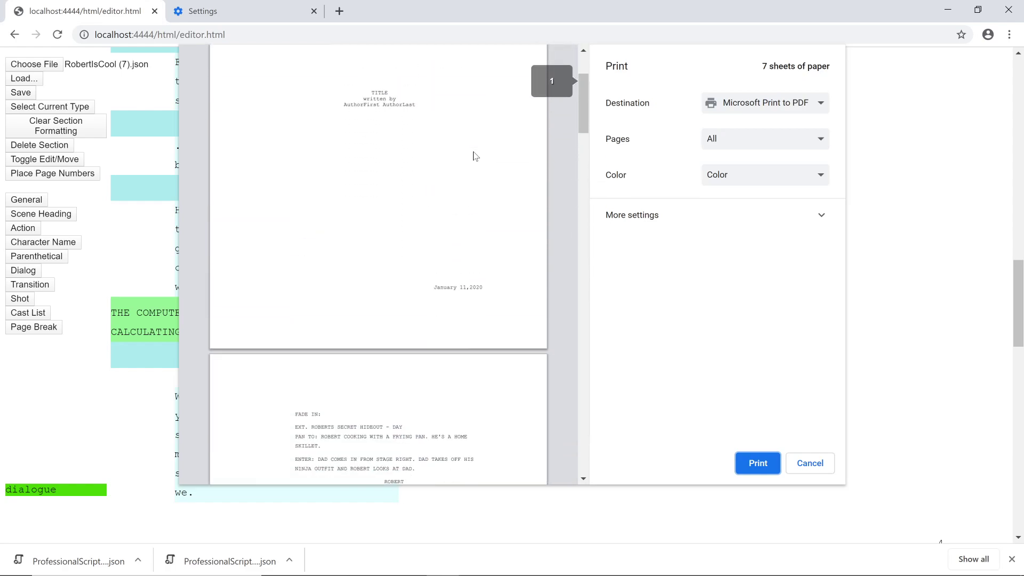
- Set the print margins to None, examine the page layout in the preview, and close it without printing
{"action": "left_click", "coordinate": [779, 216]}
{"action": "left_click", "coordinate": [758, 328]}
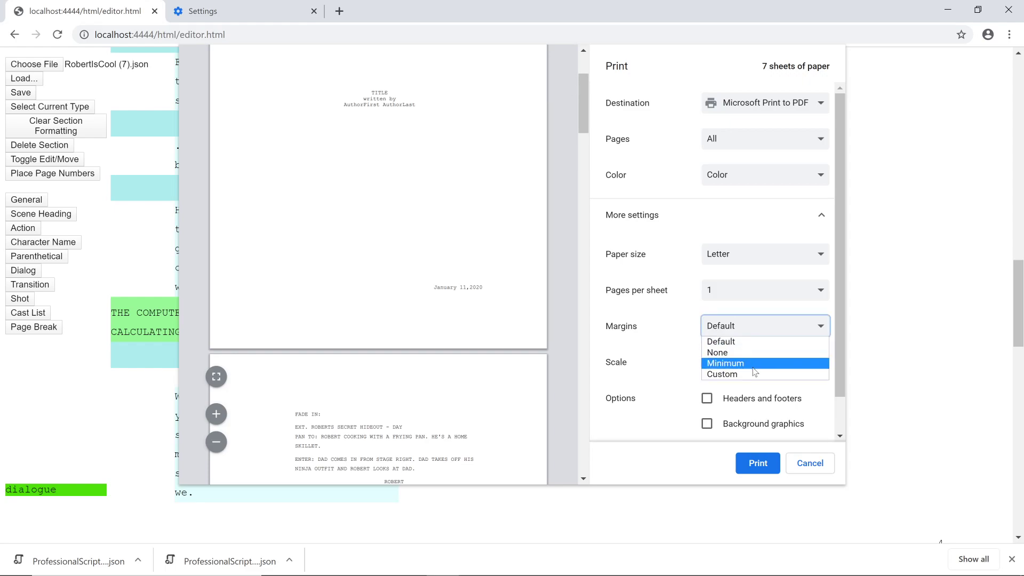
{"action": "left_click", "coordinate": [759, 352]}
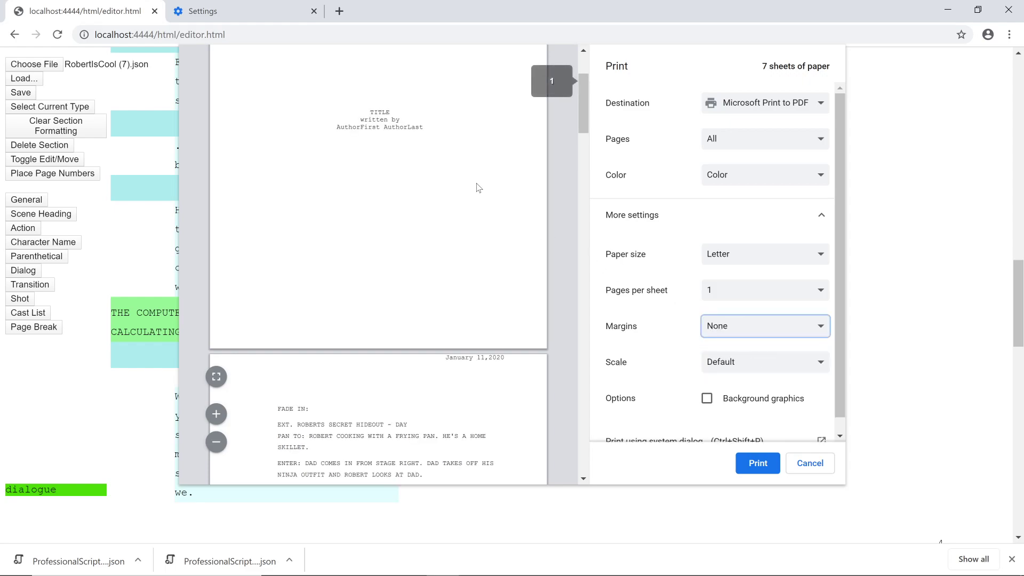
{"action": "scroll", "coordinate": [478, 187], "scroll_direction": "down", "scroll_amount": 5}
{"action": "scroll", "coordinate": [478, 187], "scroll_direction": "down", "scroll_amount": 3}
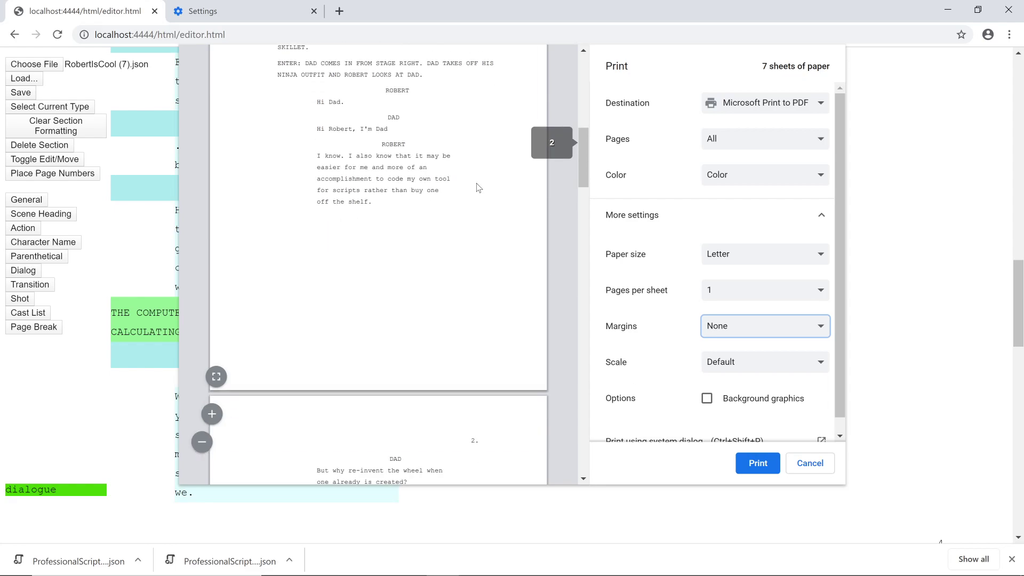
{"action": "scroll", "coordinate": [478, 188], "scroll_direction": "down", "scroll_amount": 8}
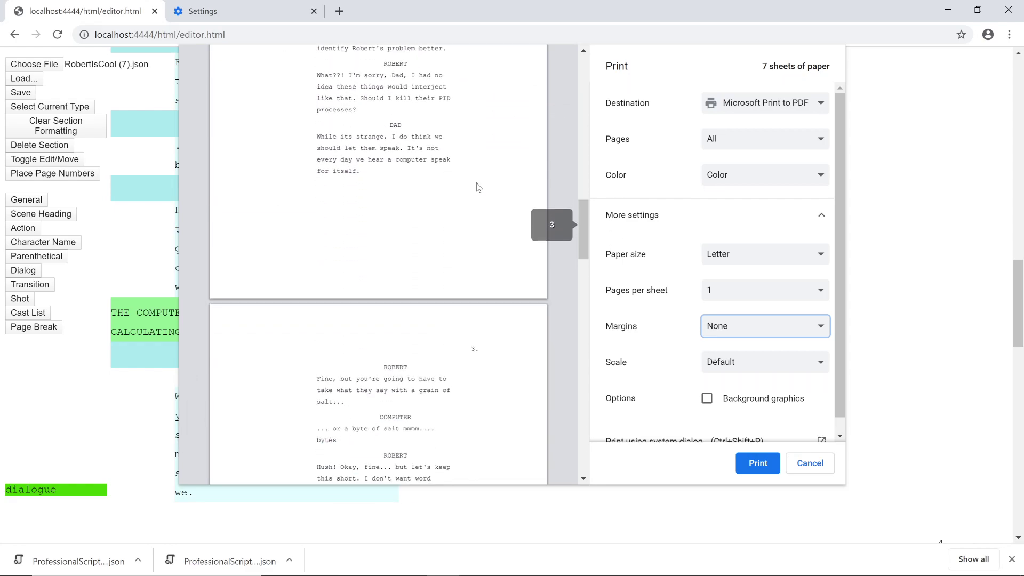
{"action": "scroll", "coordinate": [478, 187], "scroll_direction": "down", "scroll_amount": 4}
{"action": "scroll", "coordinate": [478, 187], "scroll_direction": "up", "scroll_amount": 18}
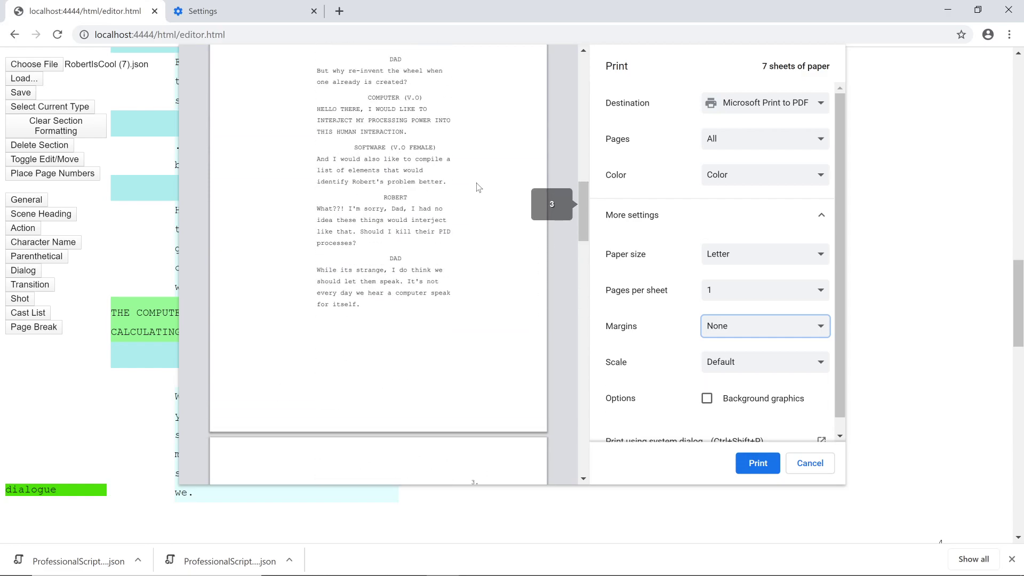
{"action": "left_click", "coordinate": [814, 472]}
- Delete the dialogue section beginning "I know. I also know" above page number 2 and undo the deletion
{"action": "scroll", "coordinate": [574, 299], "scroll_direction": "down", "scroll_amount": 2}
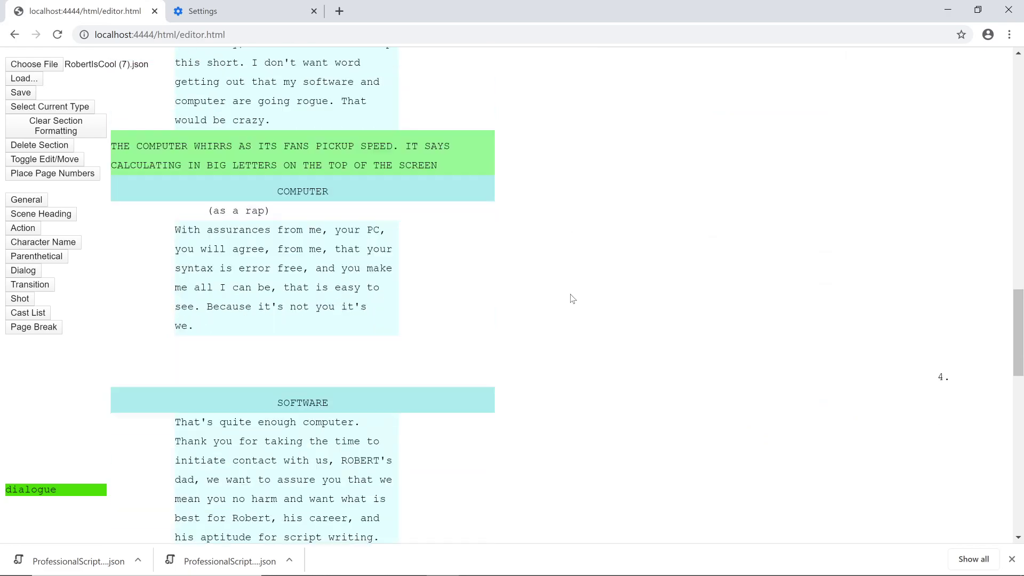
{"action": "scroll", "coordinate": [573, 299], "scroll_direction": "down", "scroll_amount": 18}
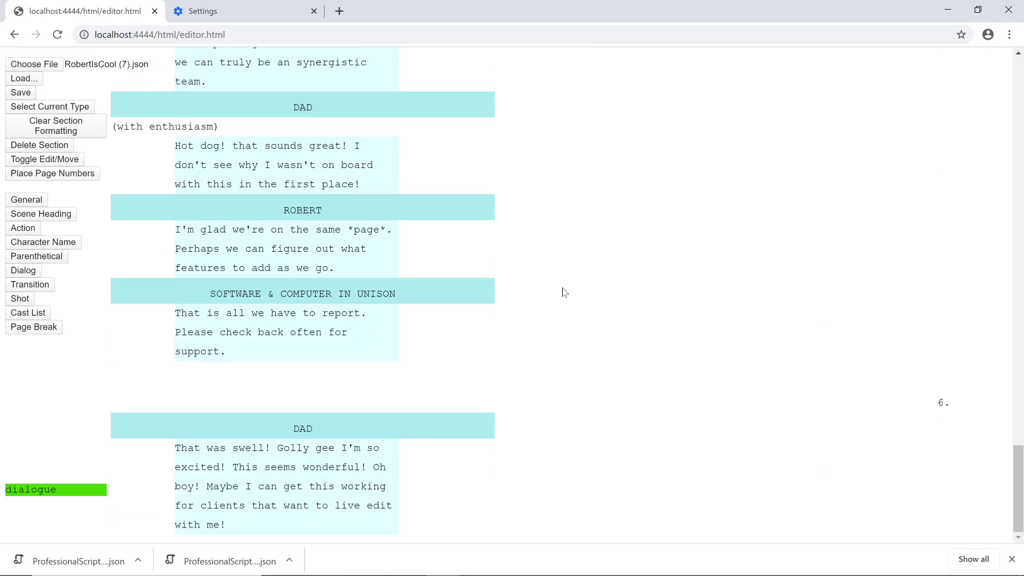
{"action": "scroll", "coordinate": [565, 292], "scroll_direction": "up", "scroll_amount": 20}
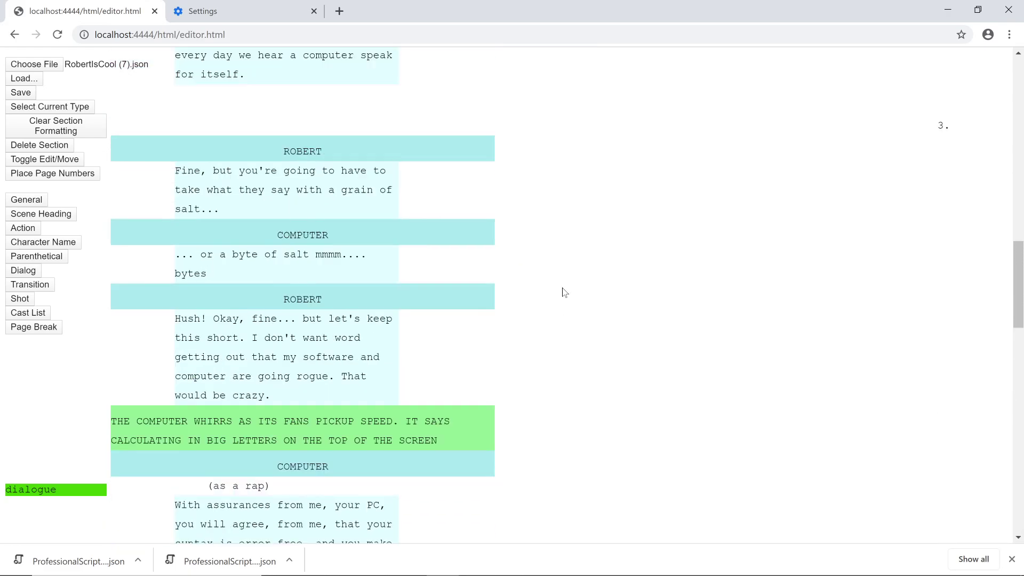
{"action": "scroll", "coordinate": [565, 293], "scroll_direction": "up", "scroll_amount": 8}
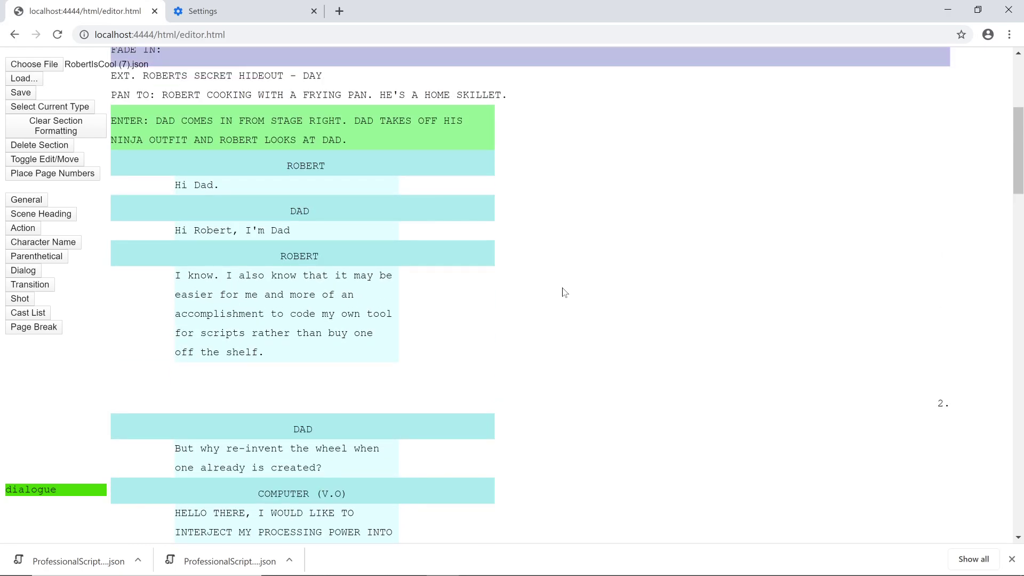
{"action": "left_click", "coordinate": [53, 147]}
{"action": "key", "text": "ctrl+z"}
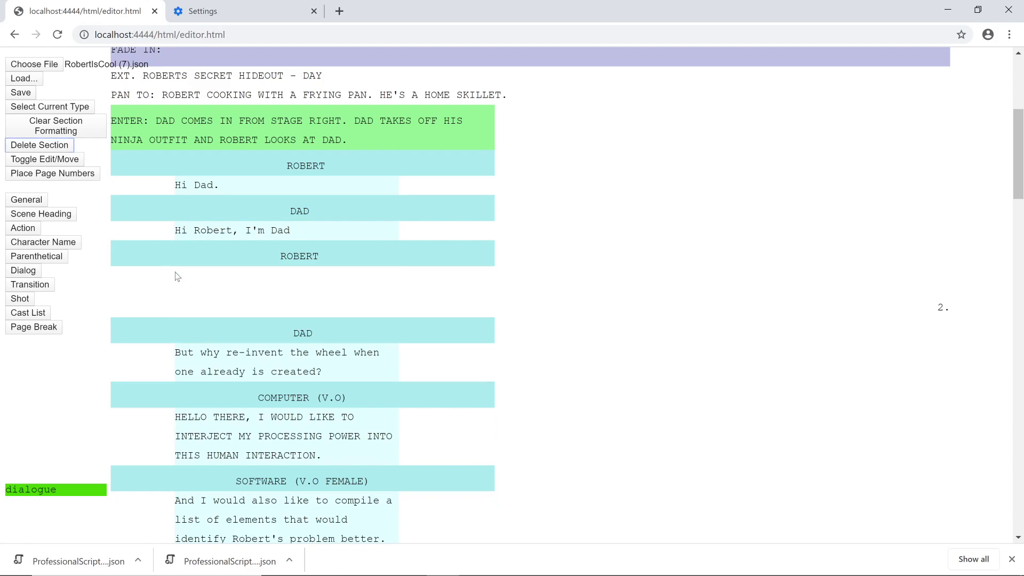
- Copy the dialogue beginning "I know. I also know" and paste it at the end of the "ENTER: DAD COMES IN" action paragraph
{"action": "left_click", "coordinate": [57, 160]}
{"action": "left_click", "coordinate": [213, 279]}
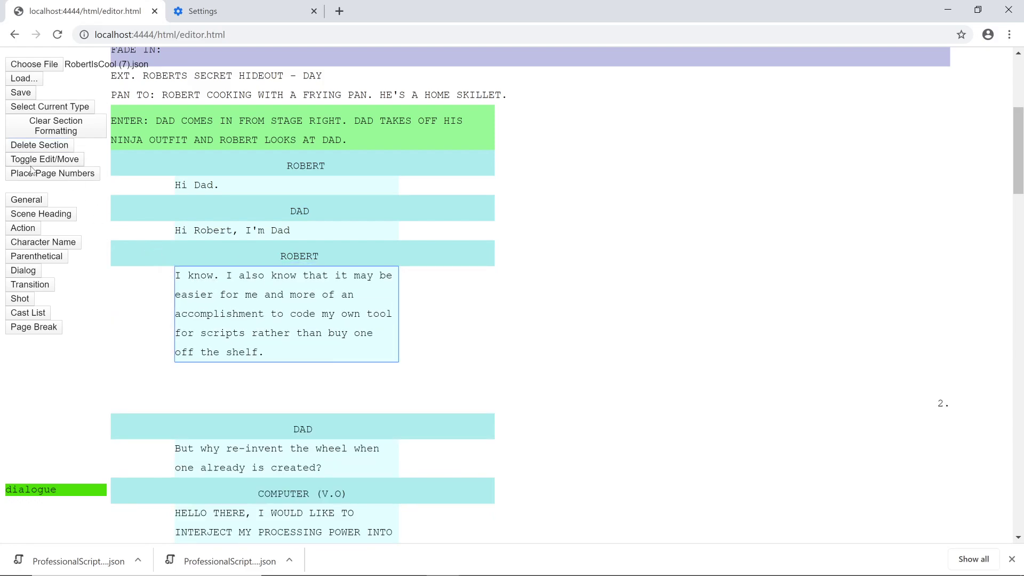
{"action": "left_click", "coordinate": [37, 160]}
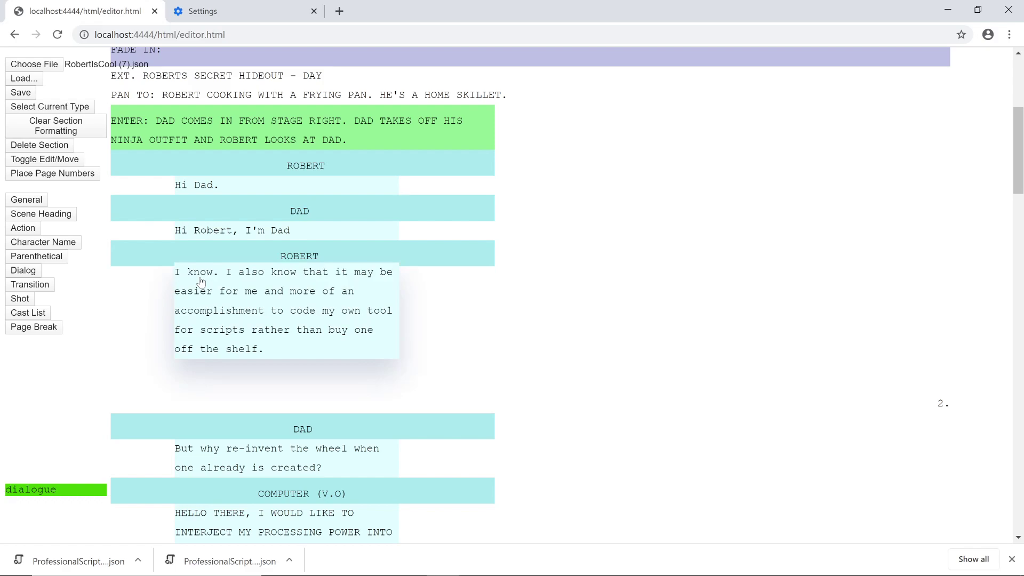
{"action": "left_click_drag", "start_coordinate": [293, 347], "coordinate": [160, 275]}
{"action": "key", "text": "ctrl+c"}
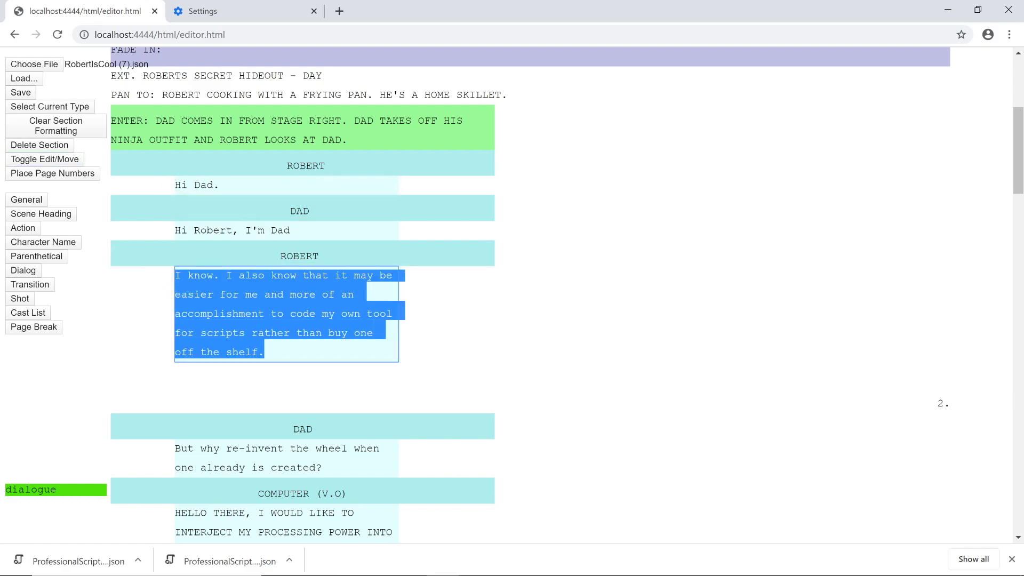
{"action": "left_click", "coordinate": [350, 140]}
{"action": "key", "text": "ctrl+v"}
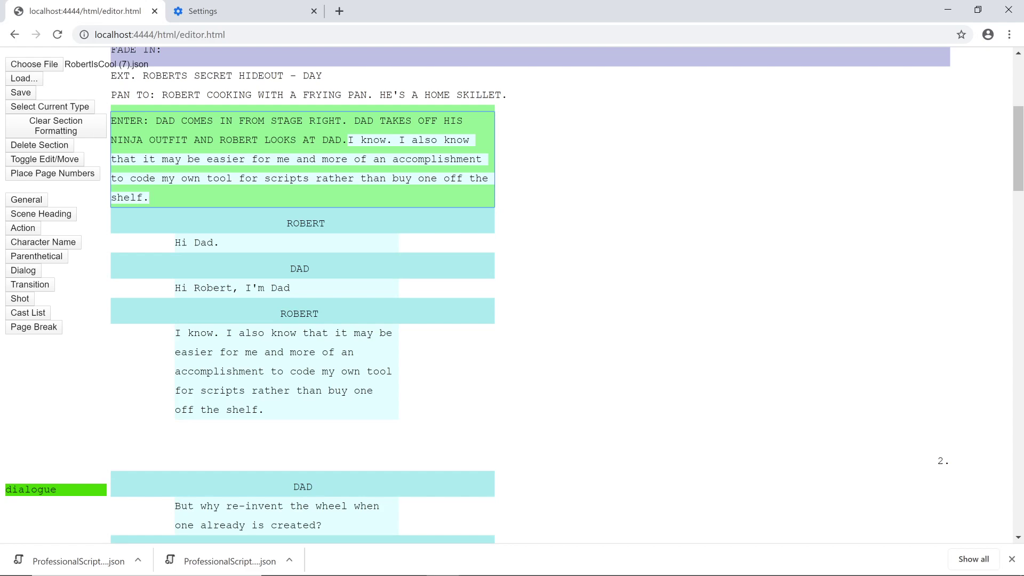
- Clear the leftover dialogue formatting from the text pasted into the action paragraph
{"action": "left_click_drag", "start_coordinate": [149, 198], "coordinate": [137, 140]}
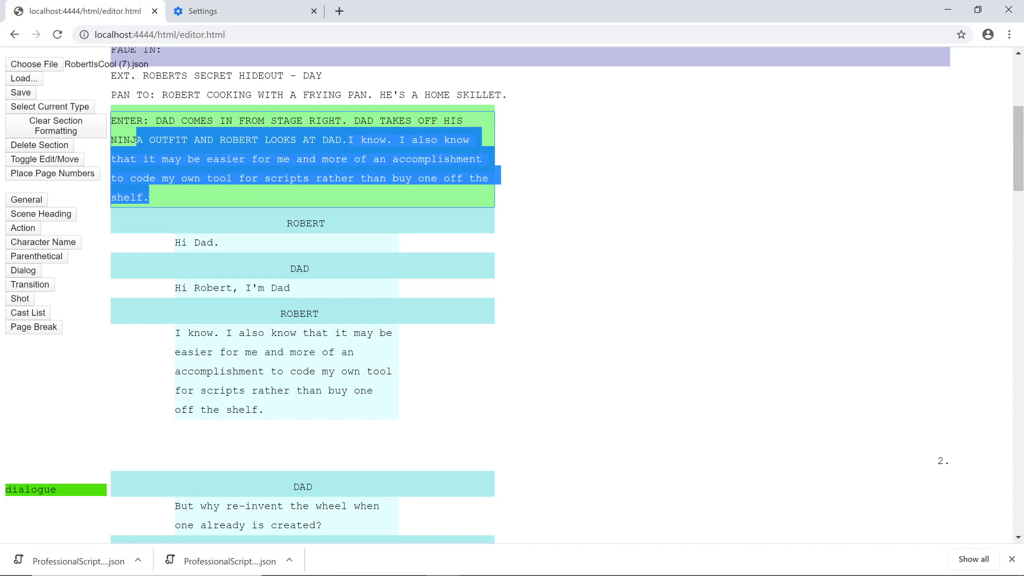
{"action": "left_click", "coordinate": [45, 126]}
{"action": "left_click", "coordinate": [201, 179]}
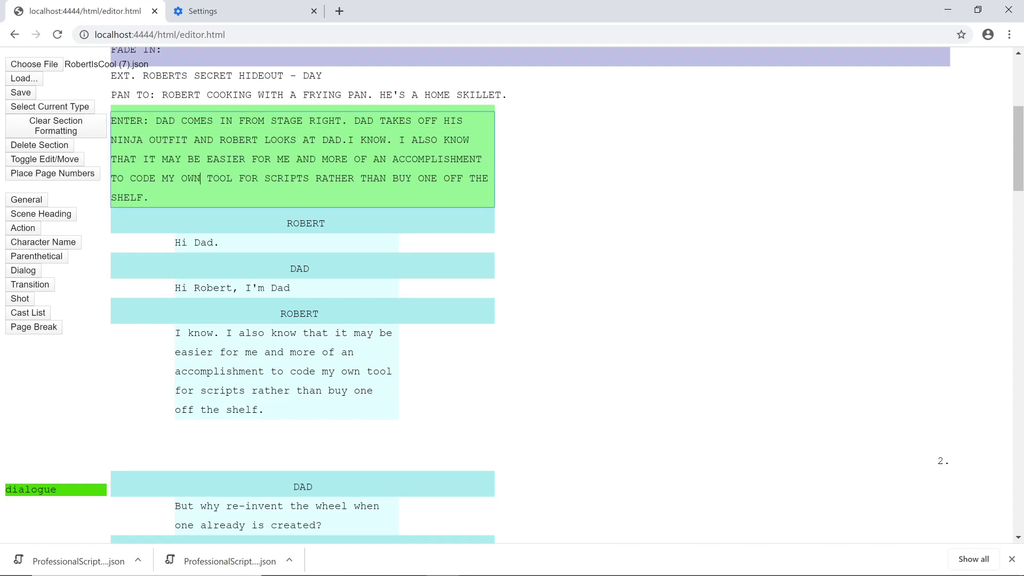
{"action": "key", "text": "Return"}
{"action": "key", "text": "Return"}
{"action": "key", "text": "Return"}
{"action": "left_click_drag", "start_coordinate": [149, 197], "coordinate": [399, 140]}
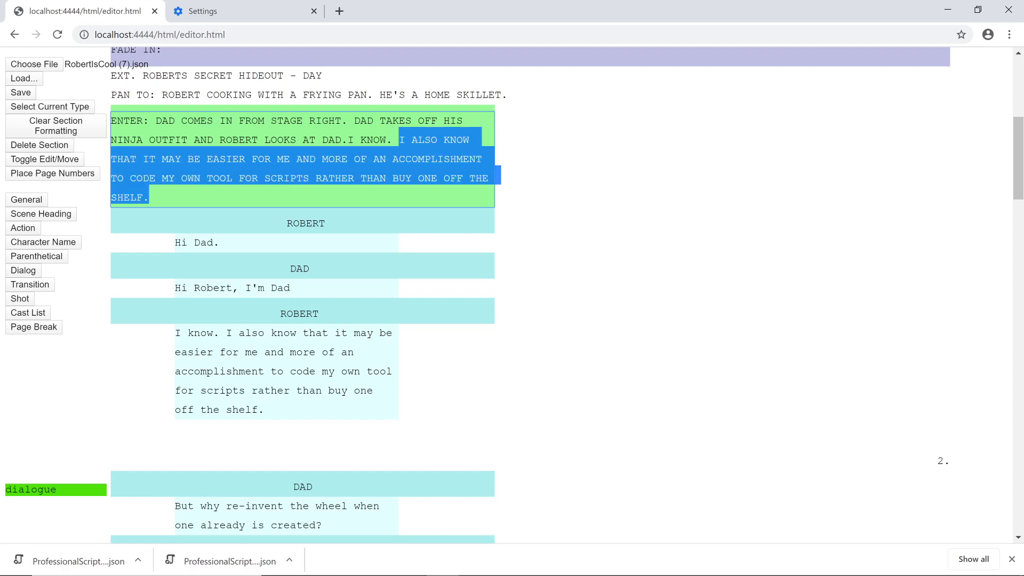
{"action": "left_click", "coordinate": [149, 198]}
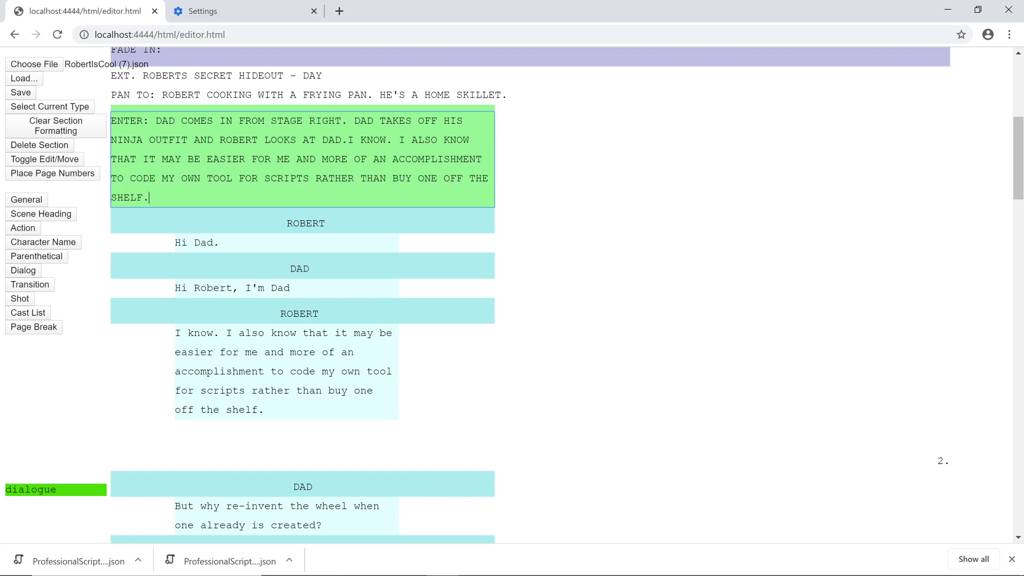
- Delete the pasted text in the action paragraph from "I ALSO KNOW" through "OFF THE SHELF.", leaving "I KNOW." at its end
{"action": "key", "text": "shift+Left"}
{"action": "key", "text": "shift+Left"}
{"action": "key", "text": "BackSpace"}
{"action": "key", "text": "shift+Left"}
{"action": "key", "text": "shift+Left"}
{"action": "key", "text": "shift+Left"}
{"action": "key", "text": "shift+Left"}
{"action": "left_click", "coordinate": [304, 178]}
{"action": "left_click_drag", "start_coordinate": [270, 178], "coordinate": [367, 179]}
{"action": "left_click", "coordinate": [367, 178]}
{"action": "key", "text": "ctrl+shift+Right"}
{"action": "key", "text": "shift+Down"}
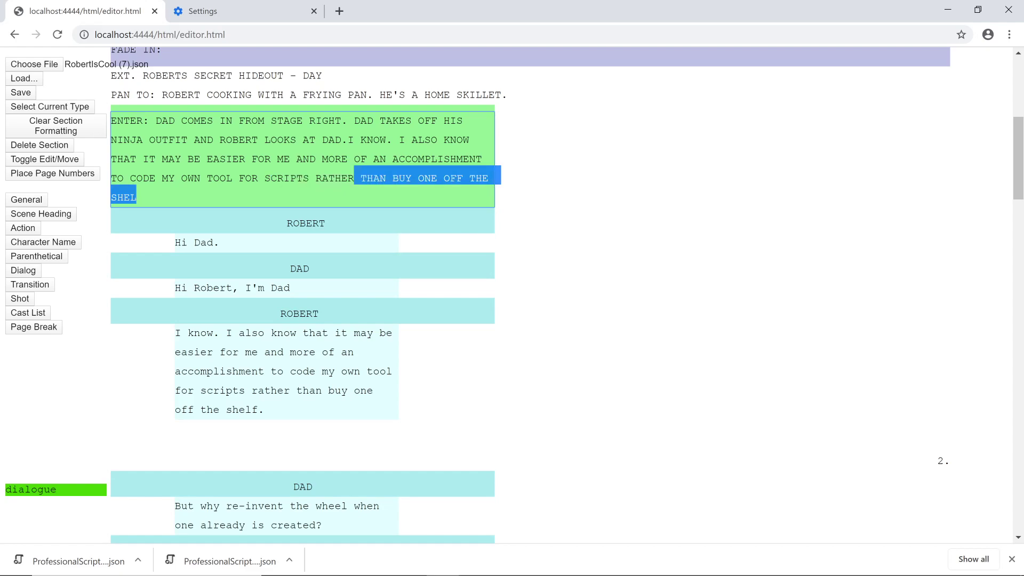
{"action": "key", "text": "BackSpace"}
{"action": "key", "text": "BackSpace"}
{"action": "key", "text": "BackSpace"}
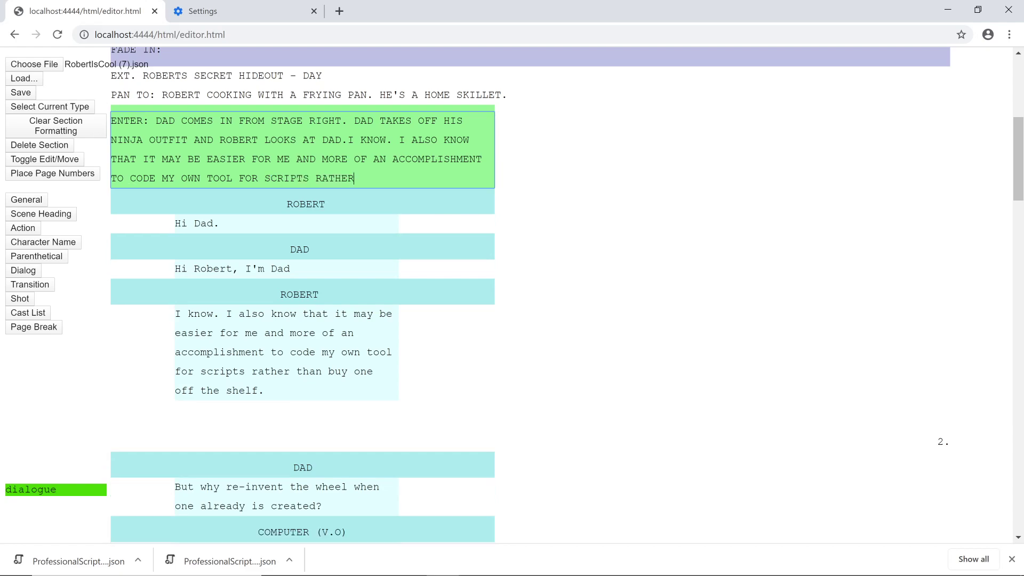
{"action": "key", "text": "BackSpace"}
{"action": "key", "text": "BackSpace"}
{"action": "key", "text": "BackSpace"}
{"action": "key", "text": "BackSpace"}
{"action": "key", "text": "BackSpace"}
{"action": "key", "text": "BackSpace"}
{"action": "key", "text": "BackSpace"}
{"action": "key", "text": "BackSpace"}
{"action": "key", "text": "BackSpace"}
{"action": "key", "text": "BackSpace"}
{"action": "key", "text": "BackSpace"}
{"action": "key", "text": "BackSpace"}
{"action": "key", "text": "BackSpace"}
{"action": "key", "text": "BackSpace"}
{"action": "key", "text": "BackSpace"}
{"action": "key", "text": "BackSpace"}
{"action": "key", "text": "BackSpace"}
{"action": "key", "text": "BackSpace"}
{"action": "key", "text": "BackSpace"}
{"action": "key", "text": "BackSpace"}
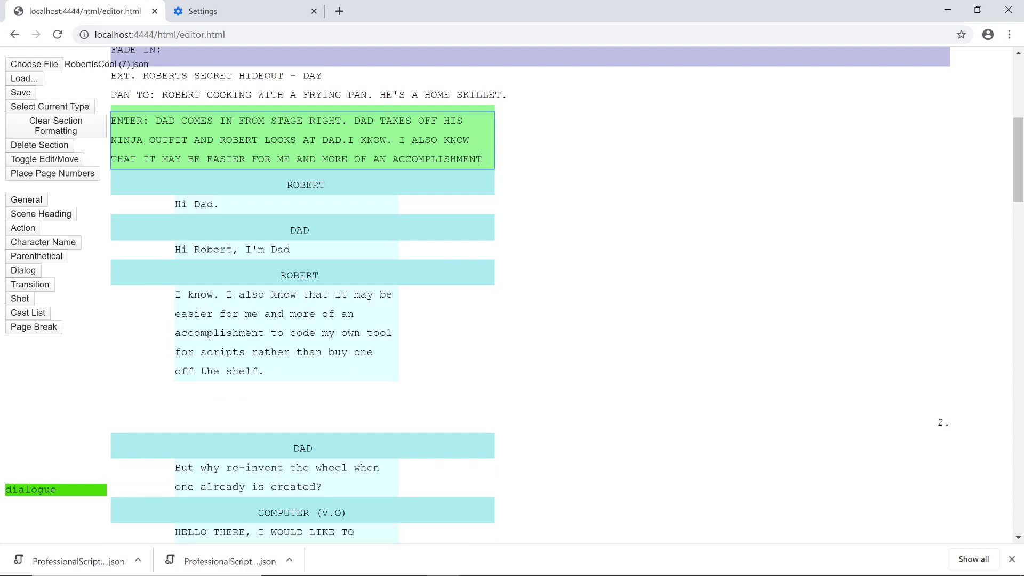
{"action": "key", "text": "BackSpace"}
{"action": "key", "text": "BackSpace"}
{"action": "key", "text": "BackSpace"}
{"action": "key", "text": "BackSpace"}
{"action": "key", "text": "BackSpace"}
{"action": "key", "text": "BackSpace"}
{"action": "key", "text": "BackSpace"}
{"action": "key", "text": "BackSpace"}
{"action": "key", "text": "BackSpace"}
{"action": "key", "text": "BackSpace"}
{"action": "key", "text": "BackSpace"}
{"action": "key", "text": "BackSpace"}
{"action": "key", "text": "BackSpace"}
{"action": "key", "text": "BackSpace"}
{"action": "key", "text": "BackSpace"}
{"action": "key", "text": "BackSpace"}
{"action": "key", "text": "BackSpace"}
{"action": "key", "text": "BackSpace"}
{"action": "key", "text": "BackSpace"}
{"action": "key", "text": "BackSpace"}
{"action": "key", "text": "BackSpace"}
{"action": "key", "text": "BackSpace"}
{"action": "key", "text": "BackSpace"}
{"action": "key", "text": "BackSpace"}
{"action": "key", "text": "BackSpace"}
{"action": "key", "text": "BackSpace"}
{"action": "key", "text": "BackSpace"}
{"action": "key", "text": "BackSpace"}
{"action": "key", "text": "BackSpace"}
{"action": "key", "text": "BackSpace"}
{"action": "key", "text": "BackSpace"}
{"action": "key", "text": "BackSpace"}
{"action": "key", "text": "BackSpace"}
{"action": "key", "text": "BackSpace"}
{"action": "key", "text": "BackSpace"}
{"action": "key", "text": "BackSpace"}
{"action": "key", "text": "BackSpace"}
{"action": "key", "text": "BackSpace"}
{"action": "key", "text": "BackSpace"}
{"action": "key", "text": "BackSpace"}
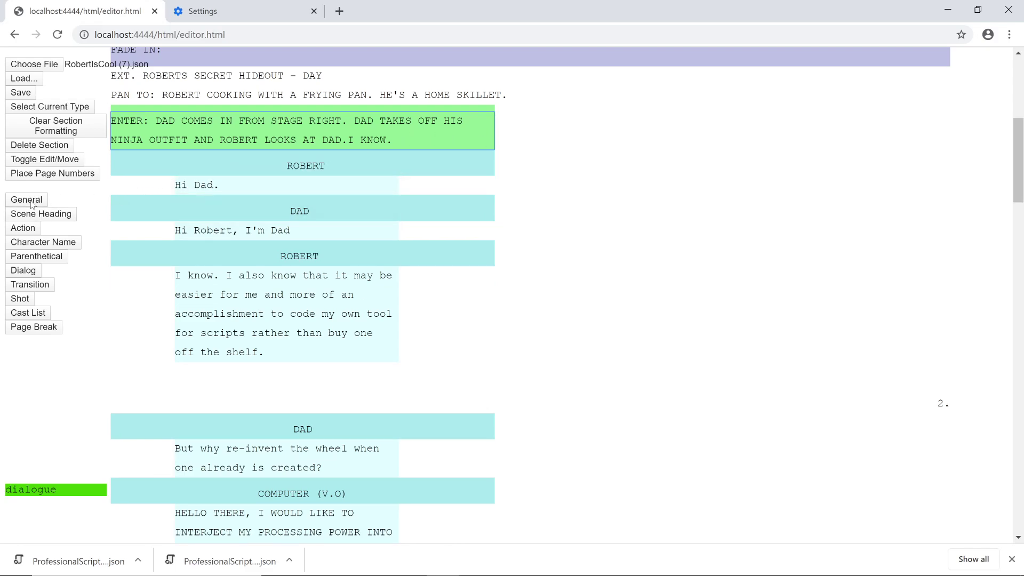
- Add a general section between the dialogue ending "off the shelf." and page number 2
{"action": "left_click", "coordinate": [224, 256]}
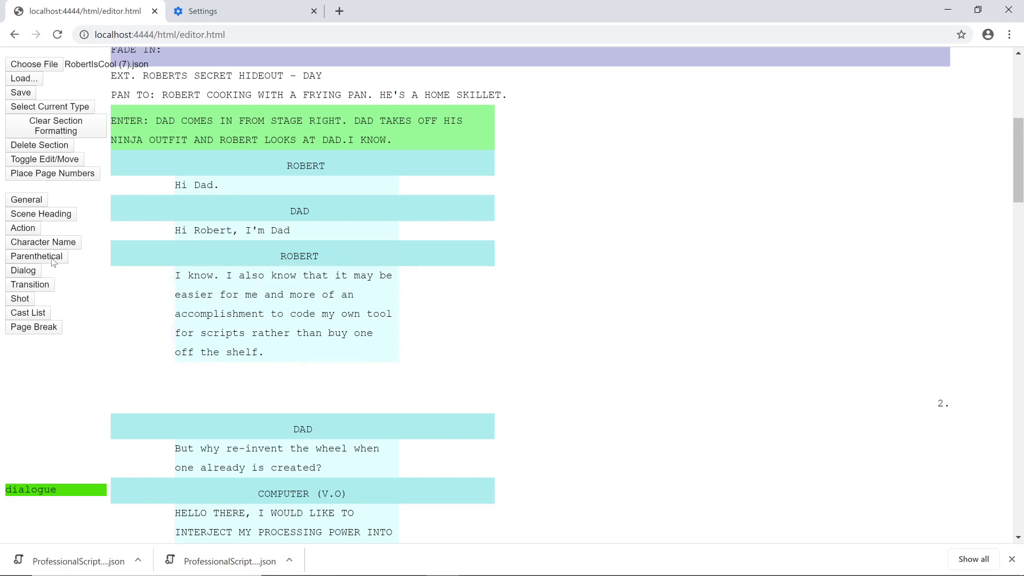
{"action": "left_click", "coordinate": [32, 201]}
{"action": "left_click_drag", "start_coordinate": [56, 489], "coordinate": [154, 369]}
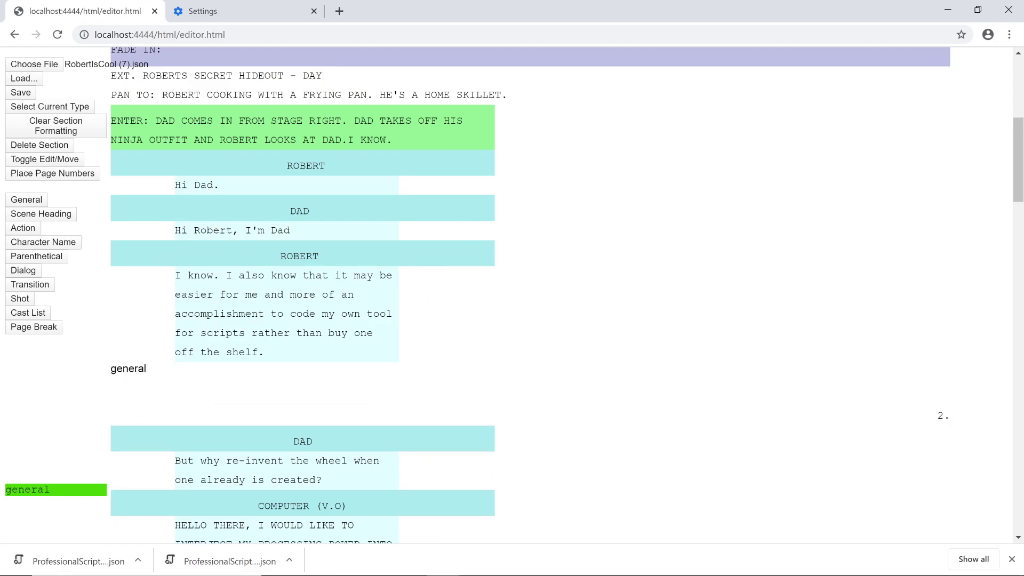
- Replace the placeholder text of the new general section with "Hey this a text comment ?"
{"action": "left_click", "coordinate": [147, 368]}
{"action": "left_click_drag", "start_coordinate": [147, 369], "coordinate": [103, 371]}
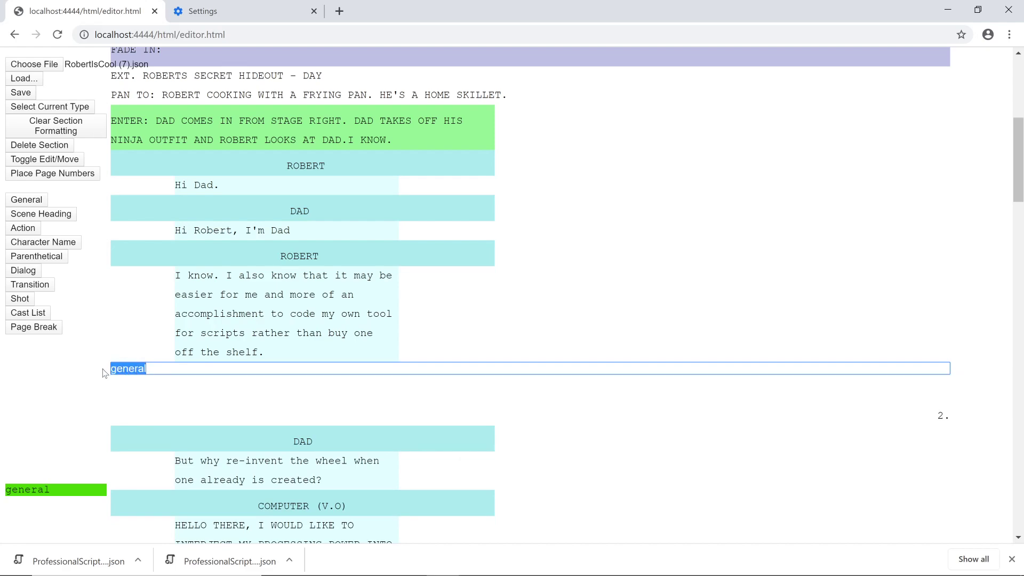
{"action": "type", "text": "Hey this ia"}
{"action": "key", "text": "BackSpace"}
{"action": "key", "text": "BackSpace"}
{"action": "key", "text": "BackSpace"}
{"action": "type", "text": "a text comment ?"}
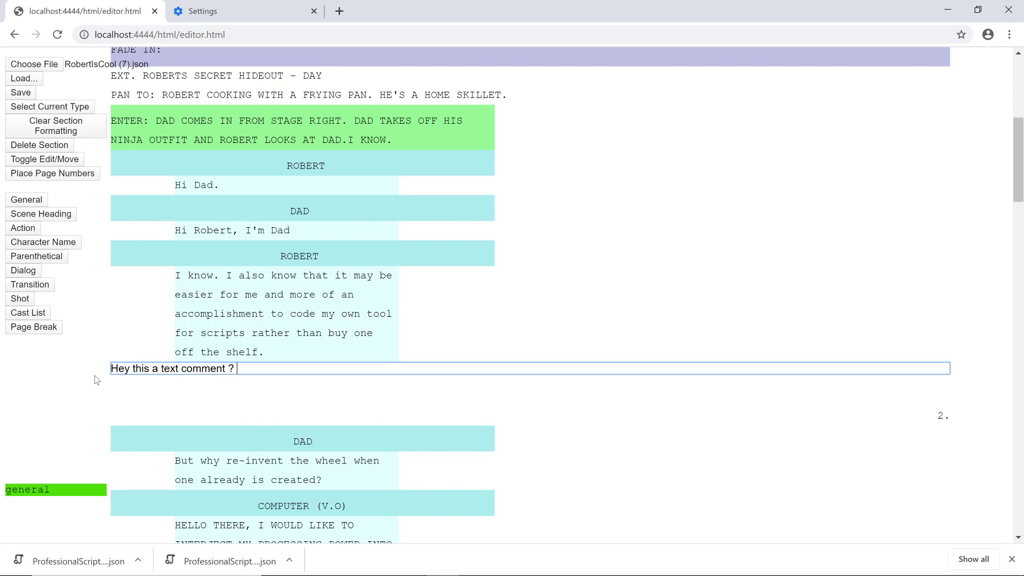
- Insert a page break between the action paragraph ending "I KNOW." and the character name above "Hi Dad."
{"action": "left_click", "coordinate": [97, 379]}
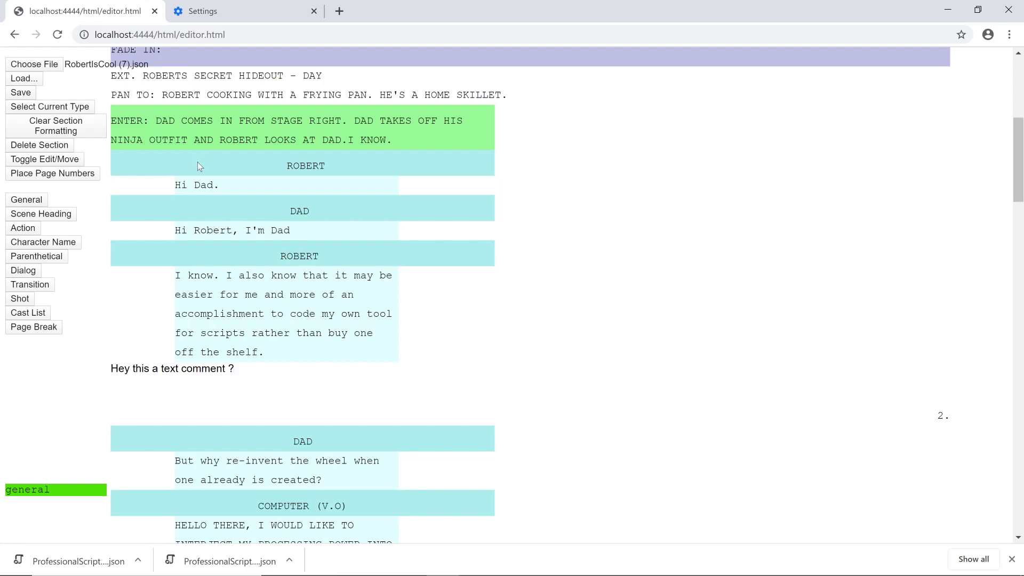
{"action": "mouse_move", "coordinate": [196, 139]}
{"action": "left_mouse_down"}
{"action": "mouse_move", "coordinate": [201, 101]}
{"action": "mouse_move", "coordinate": [197, 132]}
{"action": "left_mouse_up"}
{"action": "left_click", "coordinate": [30, 328]}
{"action": "left_click_drag", "start_coordinate": [32, 490], "coordinate": [258, 169]}
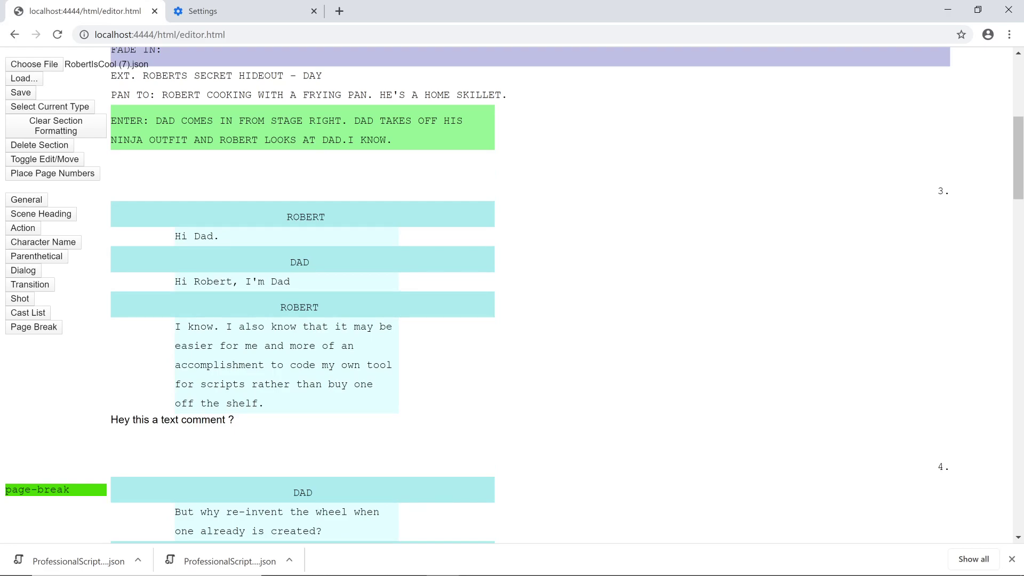
- Try a page break between the character name DAD and the dialogue "Hi Robert, I'm Dad", and remove it again
{"action": "scroll", "coordinate": [512, 293], "scroll_direction": "down", "scroll_amount": 15}
{"action": "scroll", "coordinate": [942, 194], "scroll_direction": "down", "scroll_amount": 5}
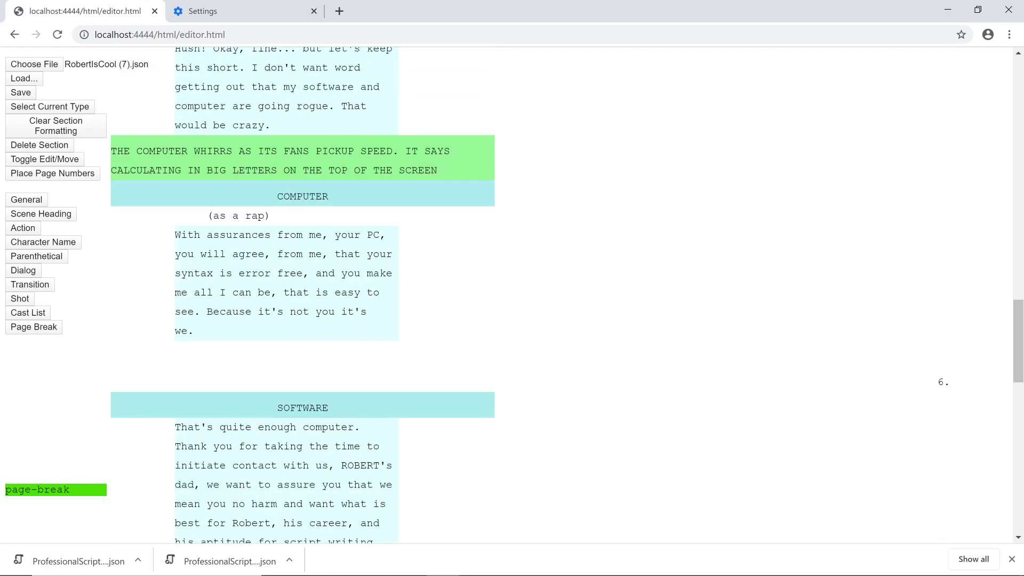
{"action": "scroll", "coordinate": [942, 194], "scroll_direction": "up", "scroll_amount": 20}
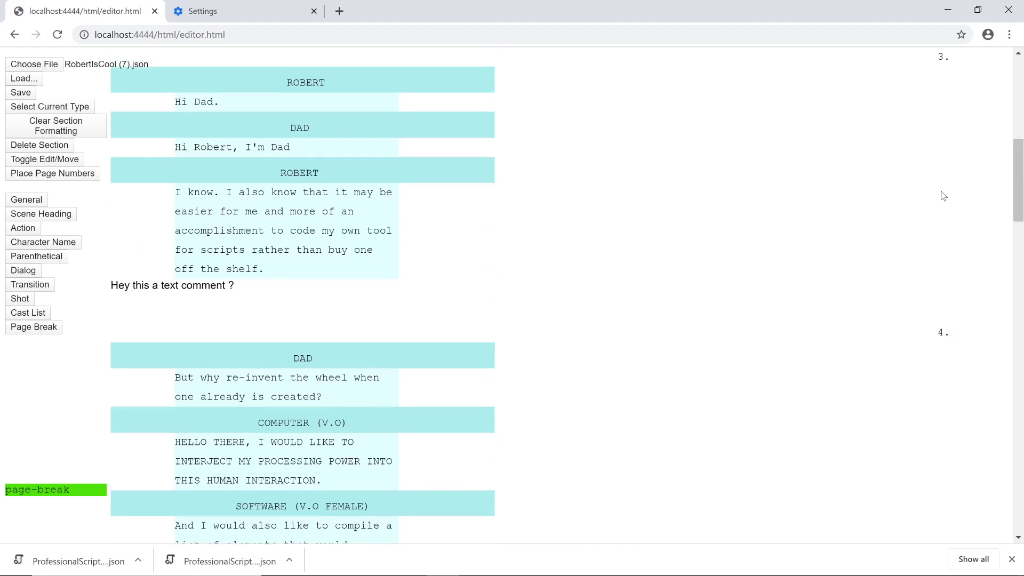
{"action": "scroll", "coordinate": [942, 195], "scroll_direction": "up", "scroll_amount": 4}
{"action": "scroll", "coordinate": [942, 195], "scroll_direction": "down", "scroll_amount": 4}
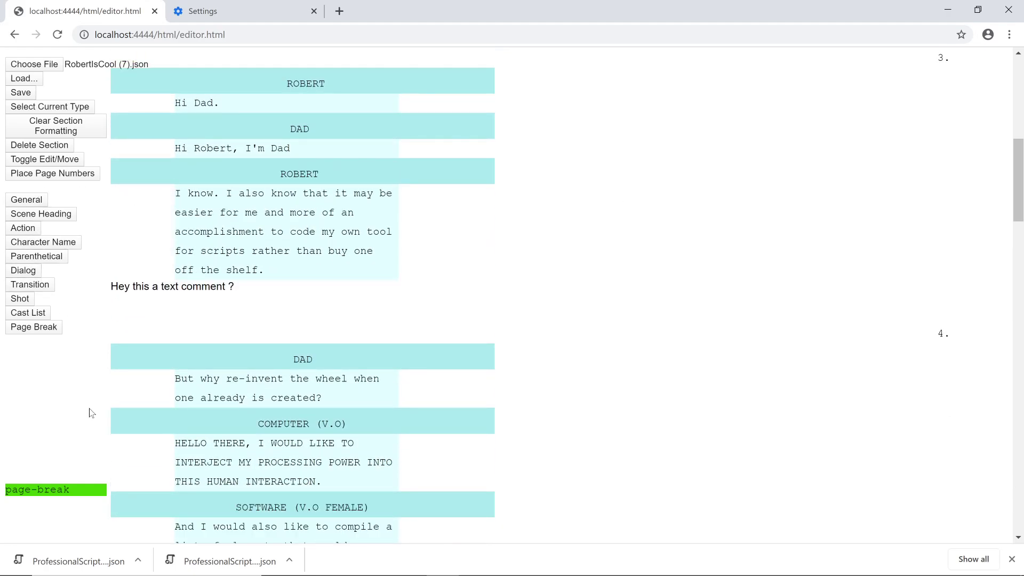
{"action": "left_click_drag", "start_coordinate": [75, 491], "coordinate": [314, 150]}
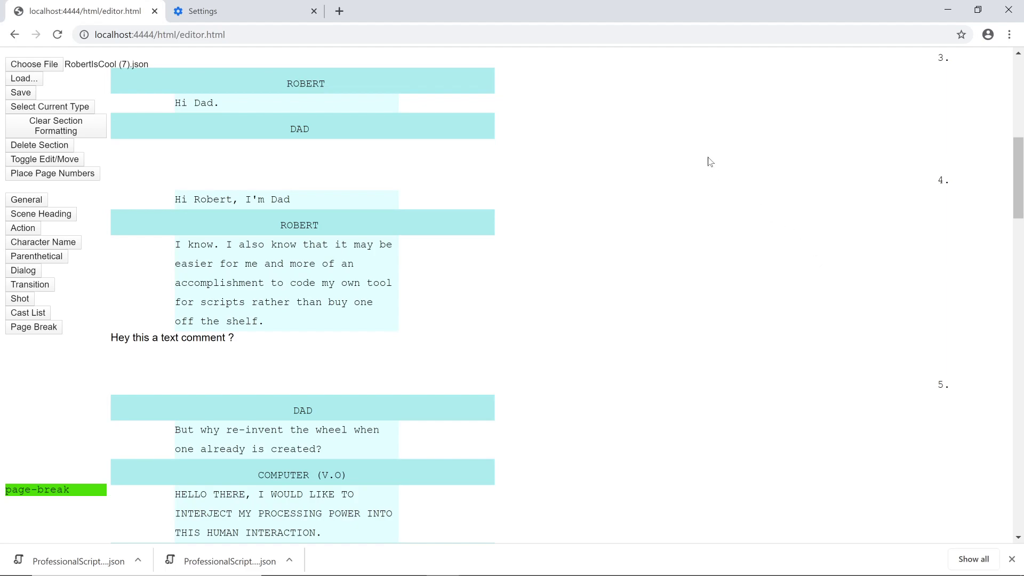
{"action": "left_click", "coordinate": [943, 181]}
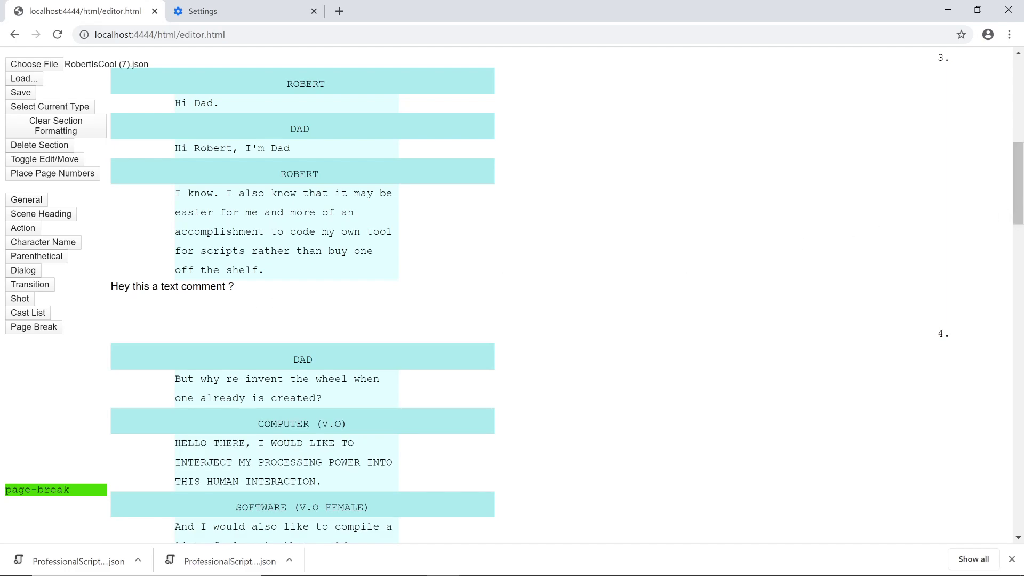
- Delete the general section "Hey this a text comment ?" and check the page numbering across the script
{"action": "left_click_drag", "start_coordinate": [251, 282], "coordinate": [250, 278]}
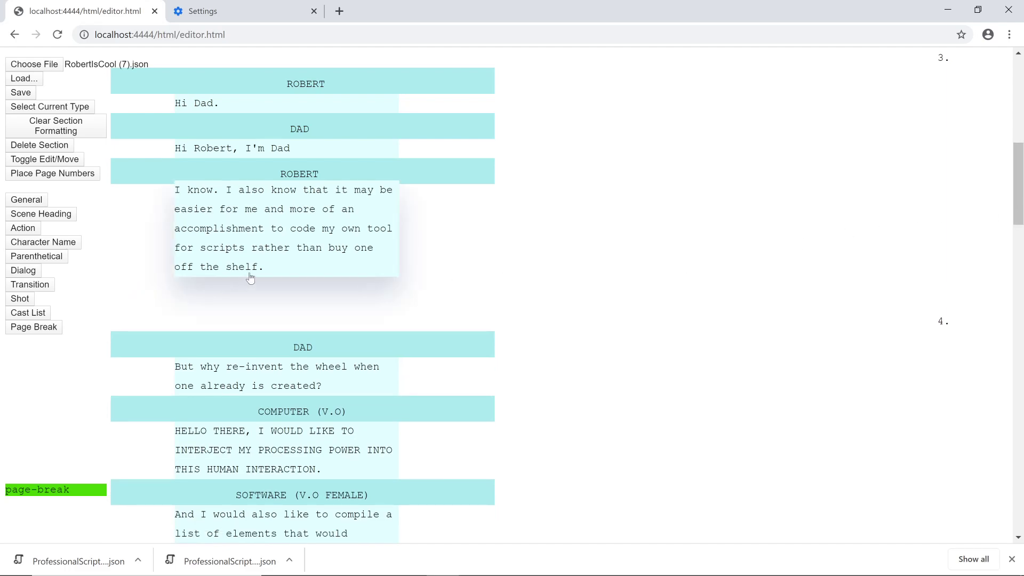
{"action": "scroll", "coordinate": [270, 260], "scroll_direction": "down", "scroll_amount": 18}
{"action": "scroll", "coordinate": [269, 259], "scroll_direction": "down", "scroll_amount": 16}
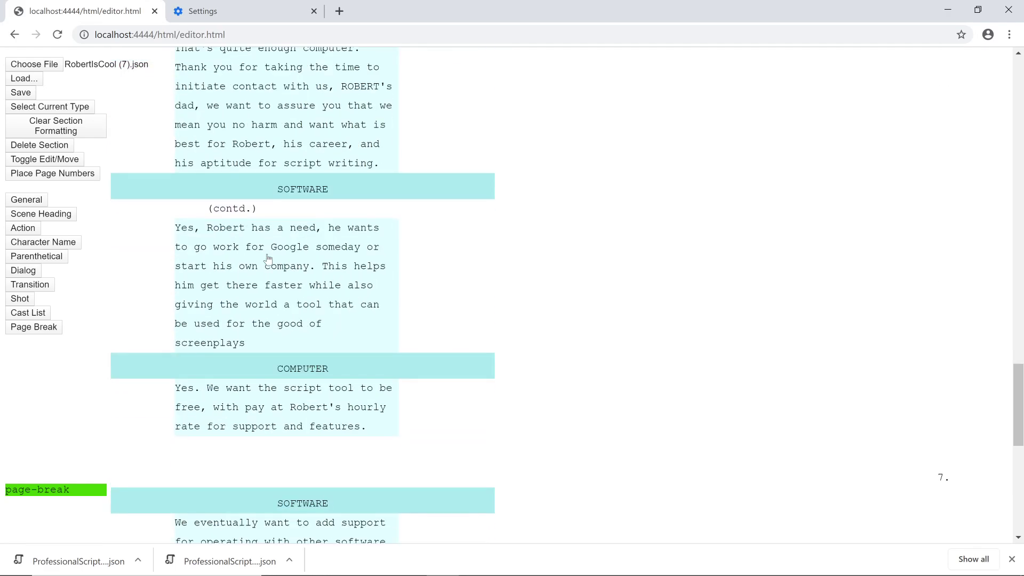
{"action": "scroll", "coordinate": [269, 260], "scroll_direction": "up", "scroll_amount": 7}
{"action": "scroll", "coordinate": [264, 252], "scroll_direction": "up", "scroll_amount": 20}
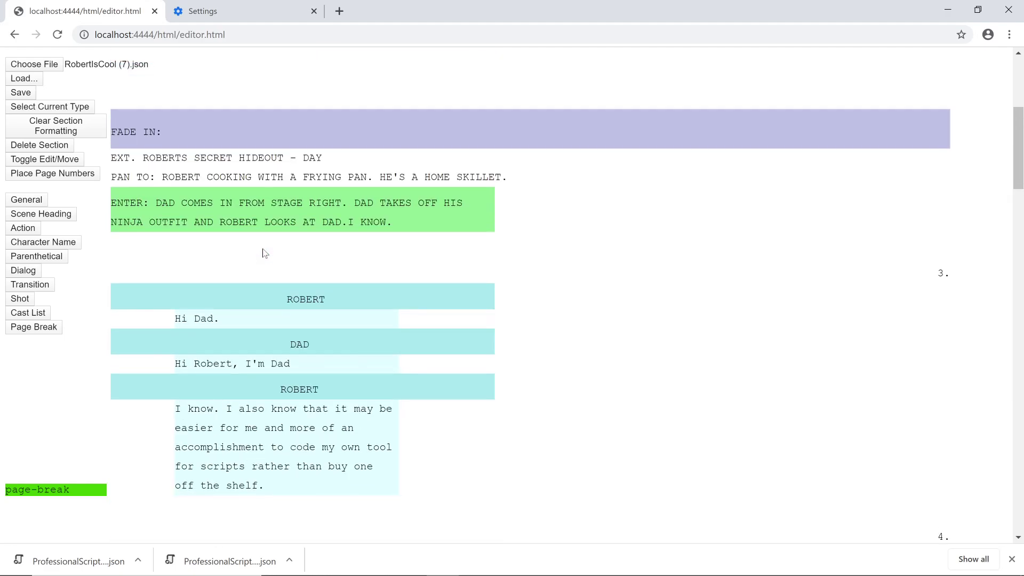
{"action": "scroll", "coordinate": [263, 253], "scroll_direction": "down", "scroll_amount": 6}
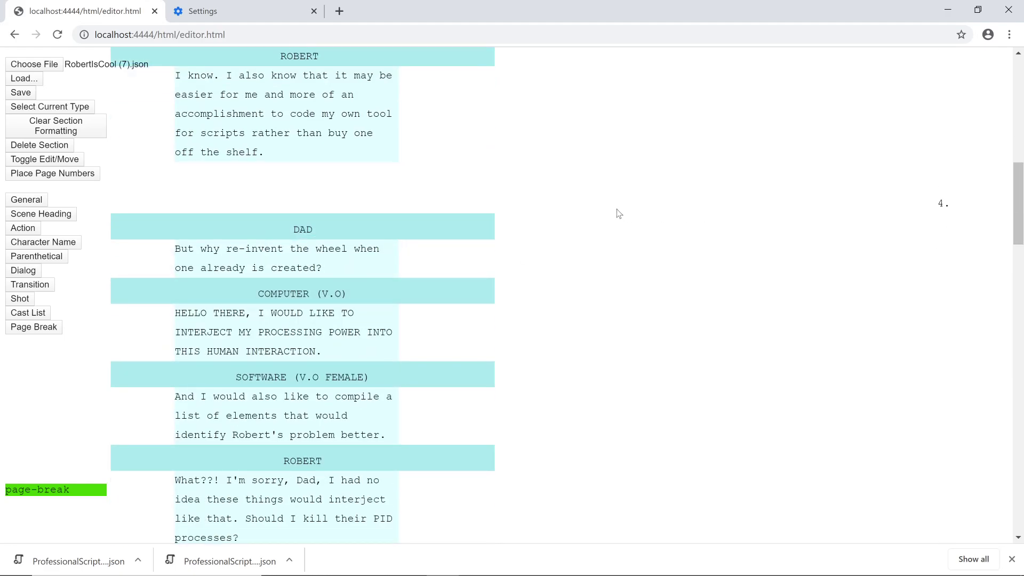
{"action": "scroll", "coordinate": [617, 209], "scroll_direction": "up", "scroll_amount": 7}
{"action": "scroll", "coordinate": [616, 209], "scroll_direction": "down", "scroll_amount": 1}
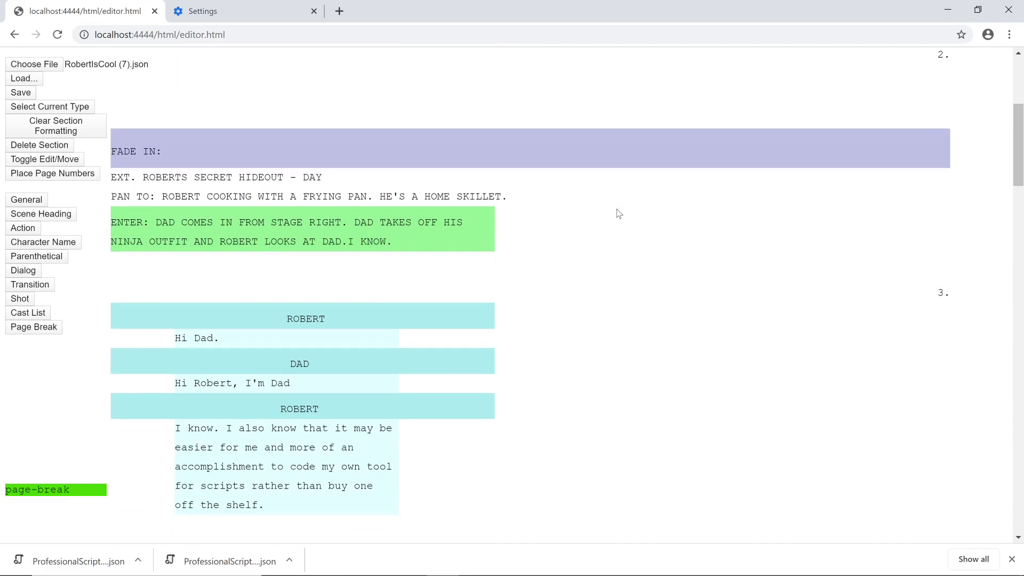
{"action": "scroll", "coordinate": [619, 213], "scroll_direction": "down", "scroll_amount": 5}
- Replace the TITLE placeholder on the title page with "TESTING ONE TWO THREE"
{"action": "scroll", "coordinate": [618, 213], "scroll_direction": "up", "scroll_amount": 10}
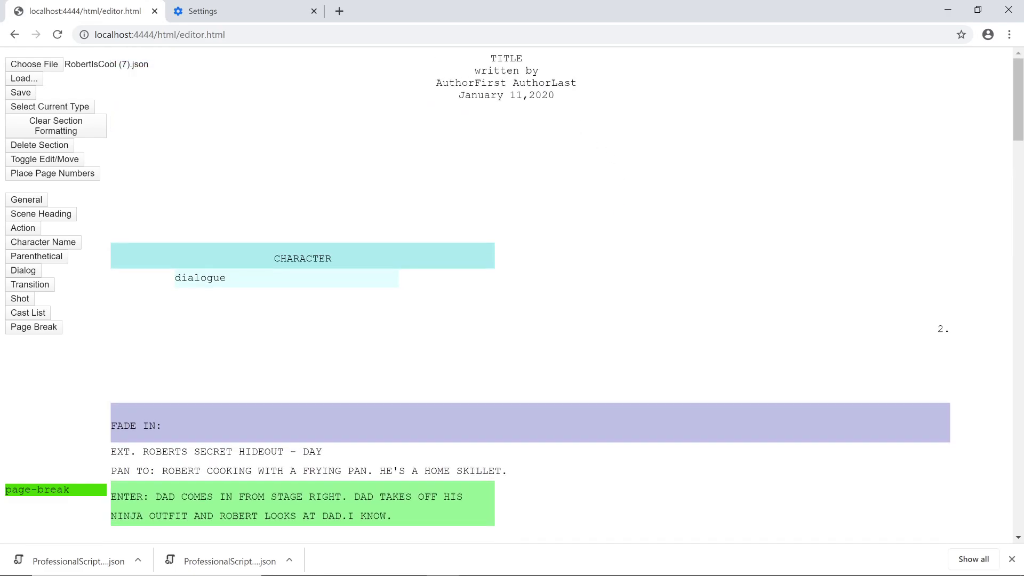
{"action": "left_click", "coordinate": [503, 58]}
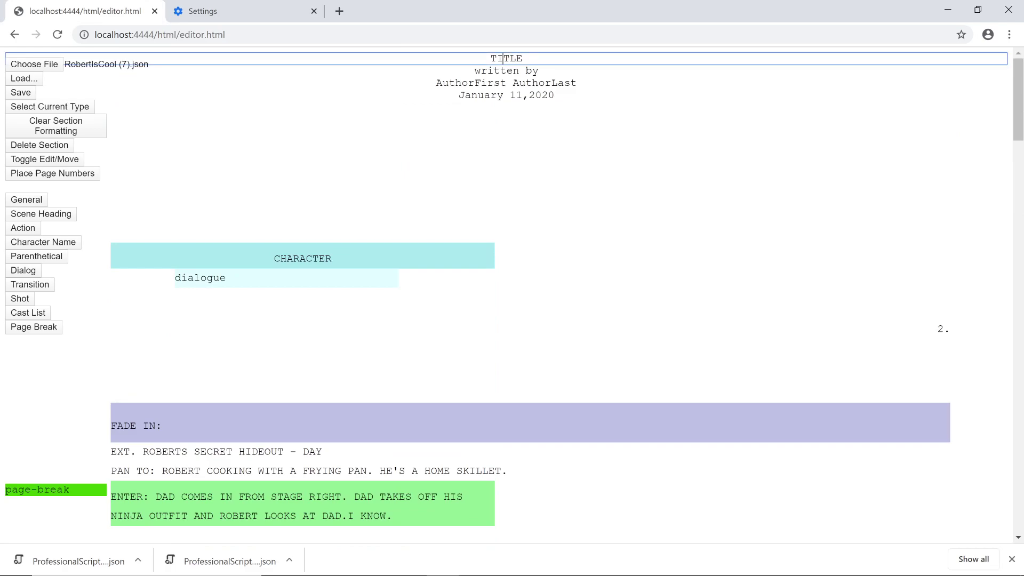
{"action": "key", "text": "shift+Left"}
{"action": "key", "text": "shift+Left"}
{"action": "key", "text": "shift+Left"}
{"action": "key", "text": "shift+Left"}
{"action": "key", "text": "shift+Left"}
{"action": "type", "text": "TESTING ONE TWO THREE"}
{"action": "key", "text": "Return"}
- Replace the "AuthorFirst AuthorLast" placeholder on the title page with the author's full name
{"action": "left_click", "coordinate": [398, 79]}
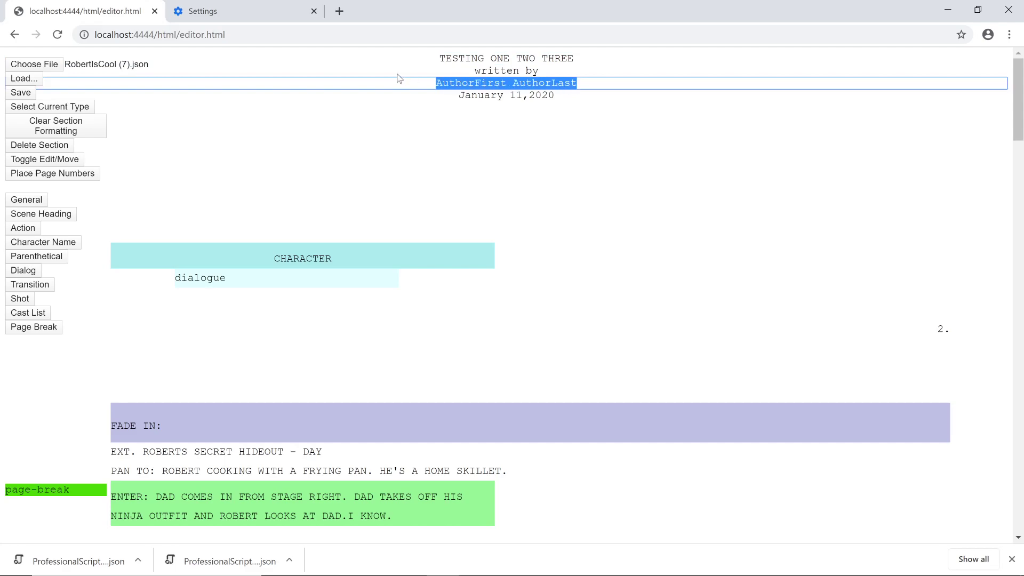
{"action": "type", "text": "ROBERT"}
{"action": "key", "text": "BackSpace"}
{"action": "key", "text": "BackSpace"}
{"action": "key", "text": "BackSpace"}
{"action": "key", "text": "BackSpace"}
{"action": "key", "text": "BackSpace"}
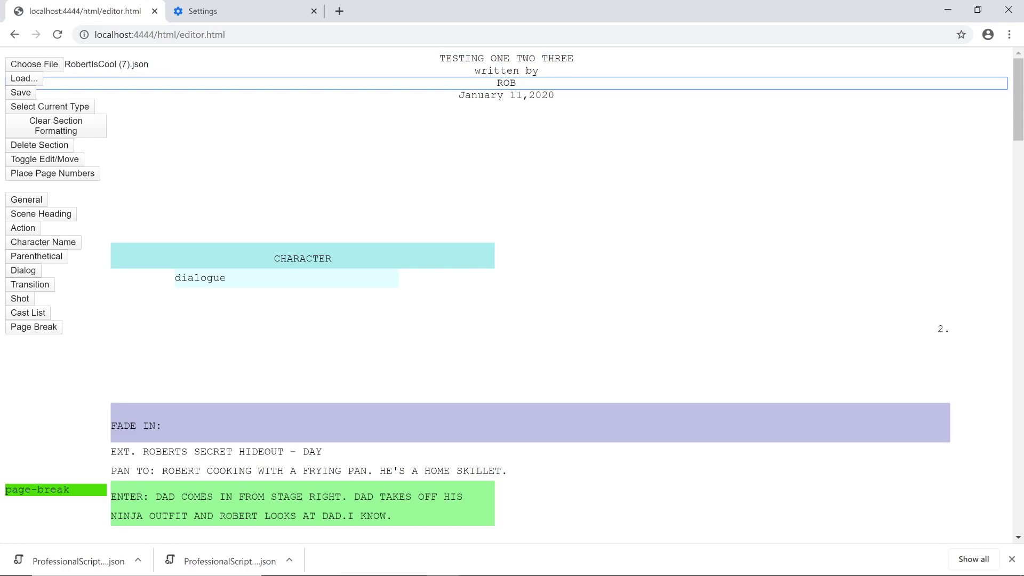
{"action": "type", "text": "obert Fornof"}
- Change the title page date to January 12,2020
{"action": "left_click", "coordinate": [522, 95]}
{"action": "key", "text": "BackSpace"}
{"action": "type", "text": "2"}
{"action": "key", "text": "Right"}
{"action": "key", "text": "Right"}
{"action": "key", "text": "Right"}
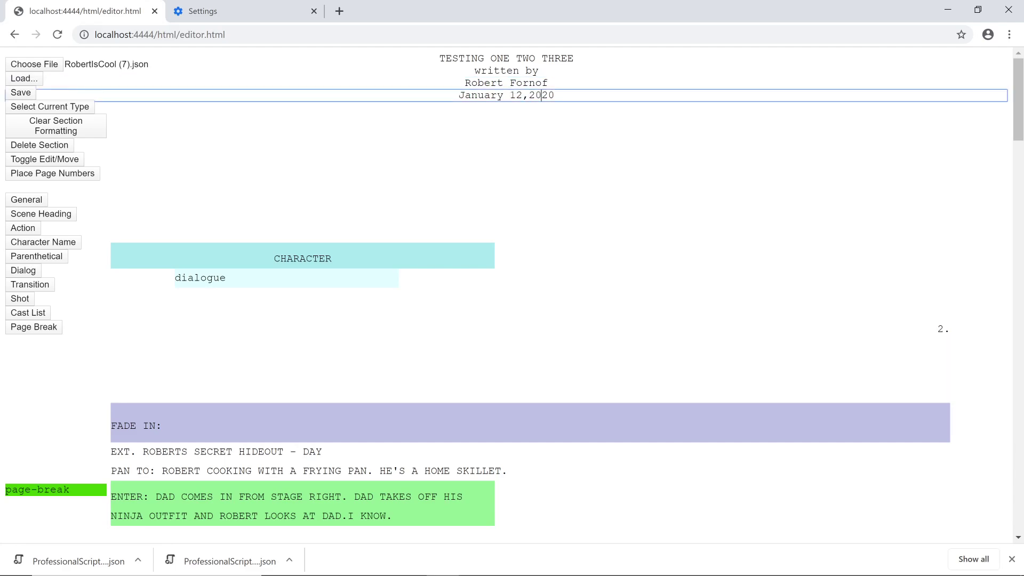
{"action": "key", "text": "ctrl+shift+Left"}
{"action": "key", "text": "ctrl+shift+Left"}
{"action": "key", "text": "ctrl+shift+Left"}
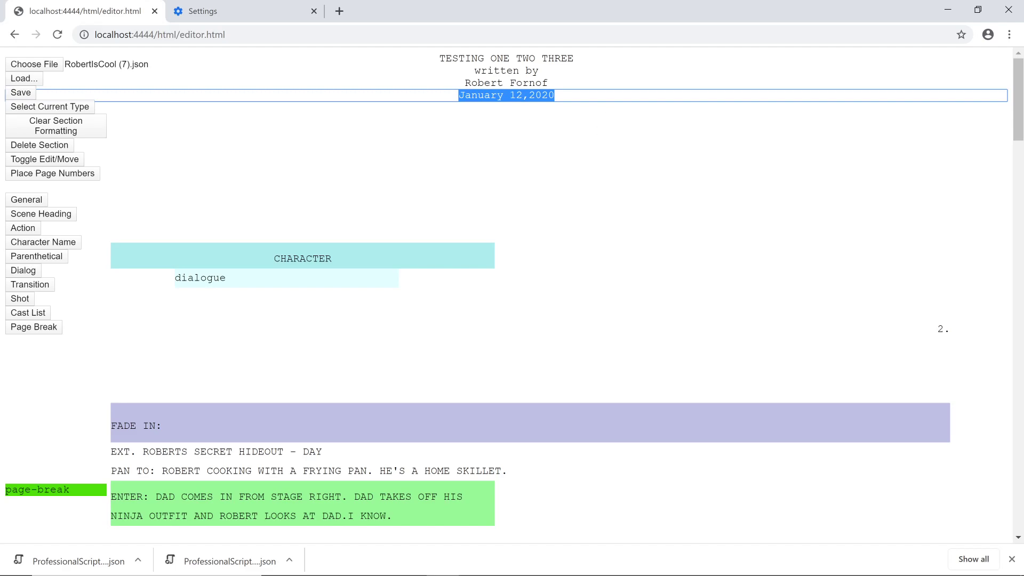
{"action": "scroll", "coordinate": [556, 86], "scroll_direction": "down", "scroll_amount": 1}
{"action": "scroll", "coordinate": [557, 85], "scroll_direction": "up", "scroll_amount": 1}
{"action": "left_click", "coordinate": [557, 81]}
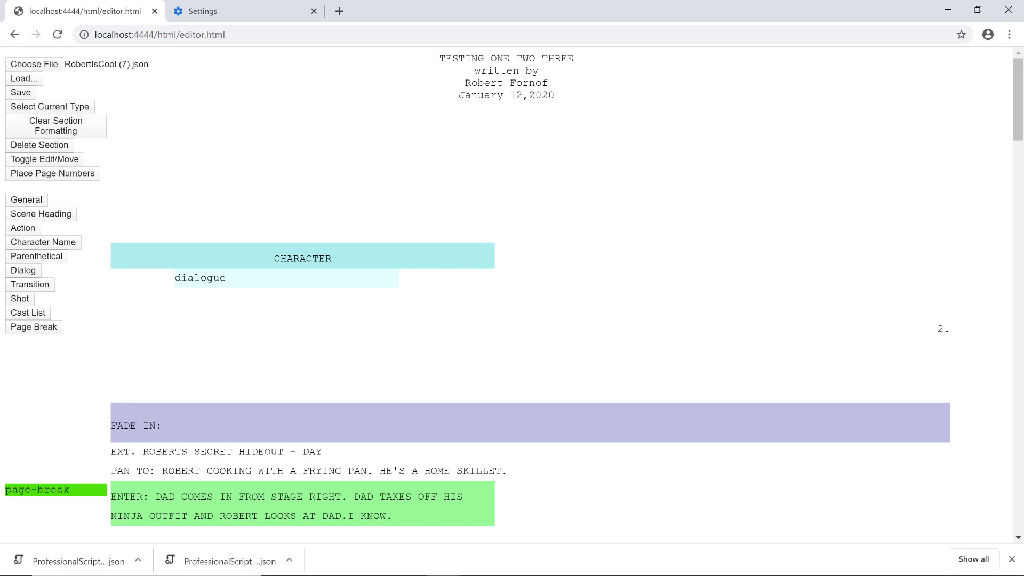
- Save the script and check the title page and the page after it in the print preview
{"action": "left_click", "coordinate": [18, 94]}
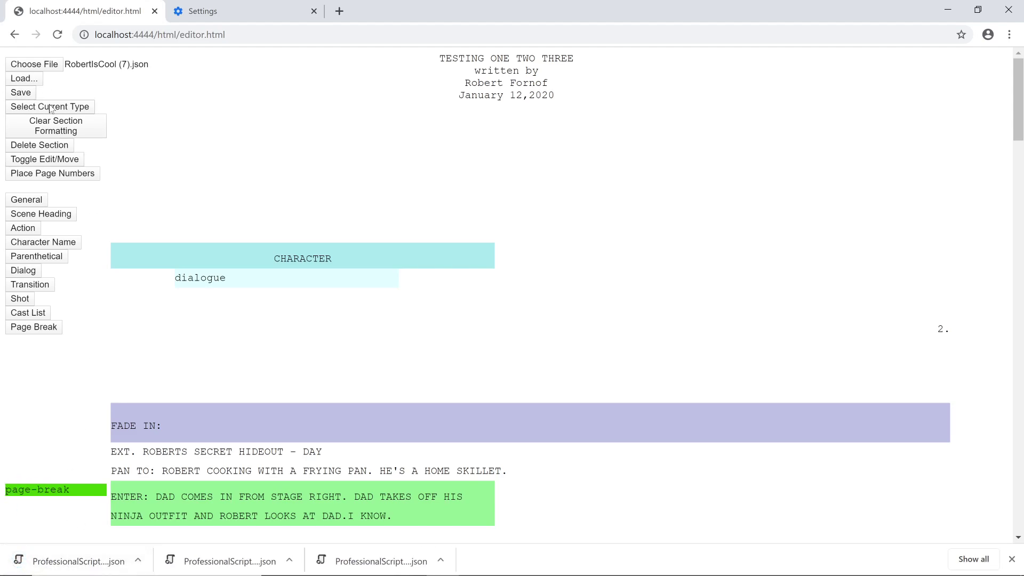
{"action": "key", "text": "ctrl+p"}
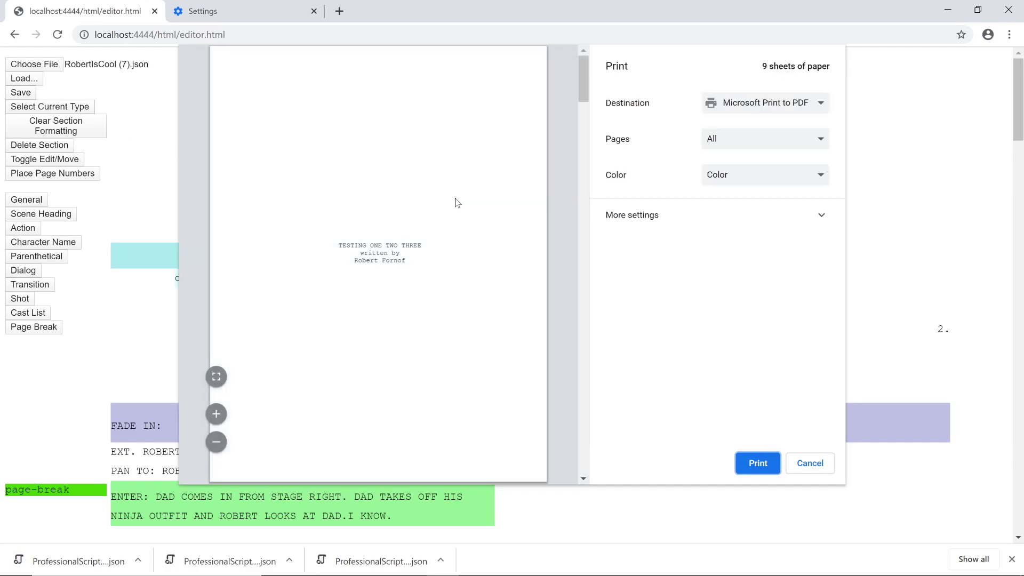
{"action": "scroll", "coordinate": [457, 201], "scroll_direction": "down", "scroll_amount": 5}
{"action": "scroll", "coordinate": [457, 201], "scroll_direction": "down", "scroll_amount": 4}
{"action": "scroll", "coordinate": [458, 201], "scroll_direction": "up", "scroll_amount": 6}
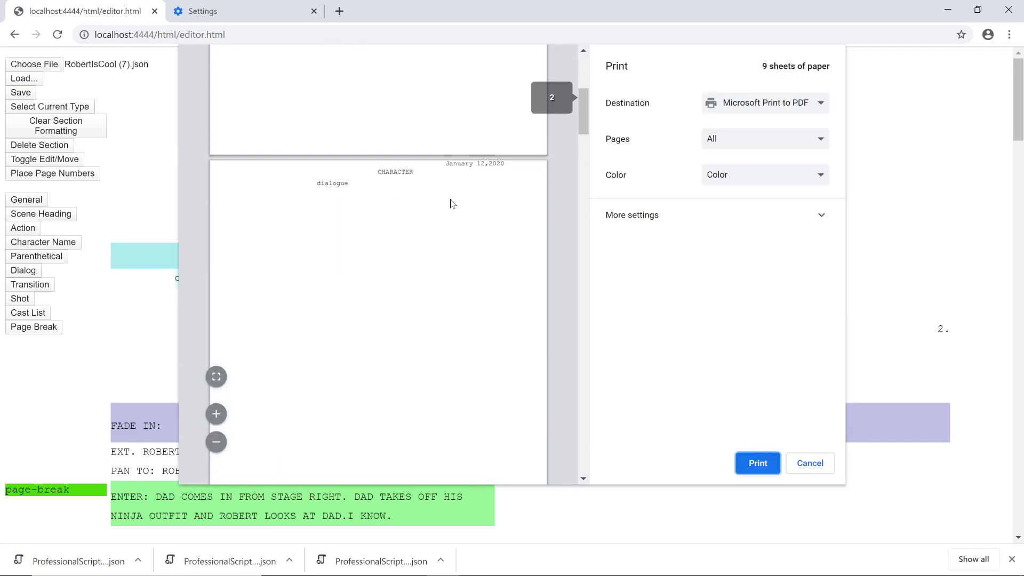
- Set the print margins to Default and check the page layout in the preview, leaving without printing
{"action": "left_click", "coordinate": [744, 216]}
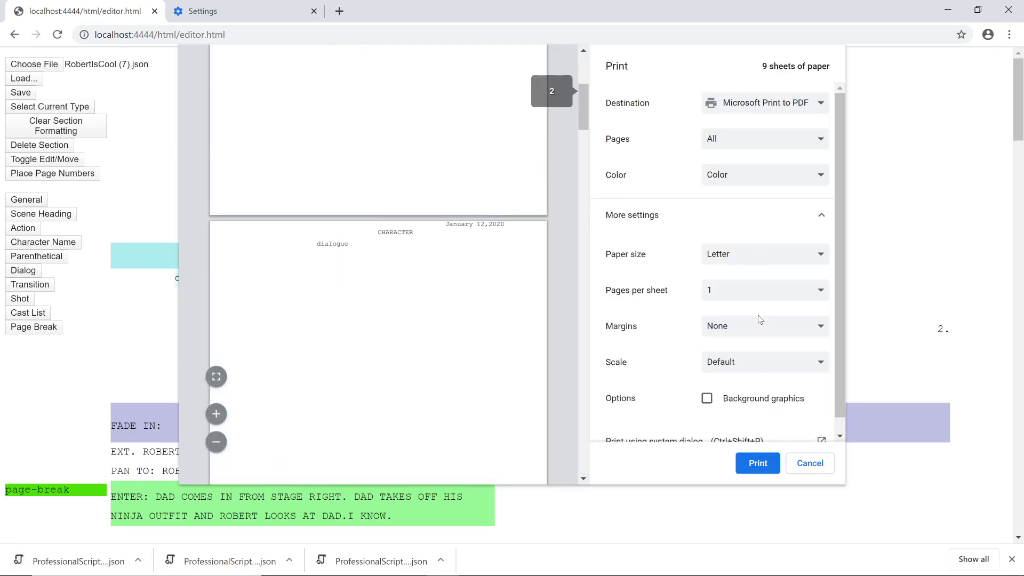
{"action": "left_click", "coordinate": [747, 332]}
{"action": "left_click", "coordinate": [748, 339]}
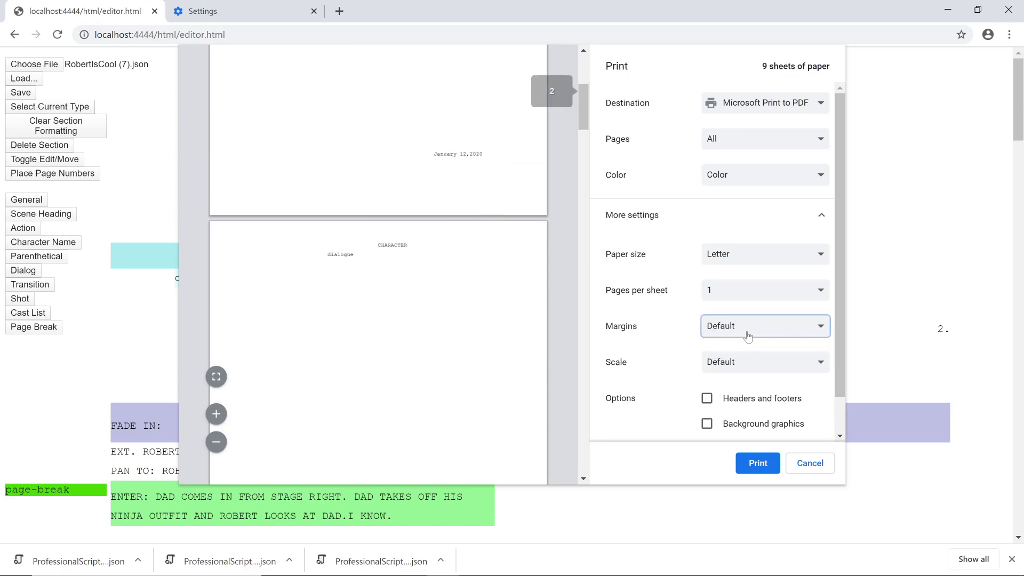
{"action": "scroll", "coordinate": [454, 223], "scroll_direction": "down", "scroll_amount": 10}
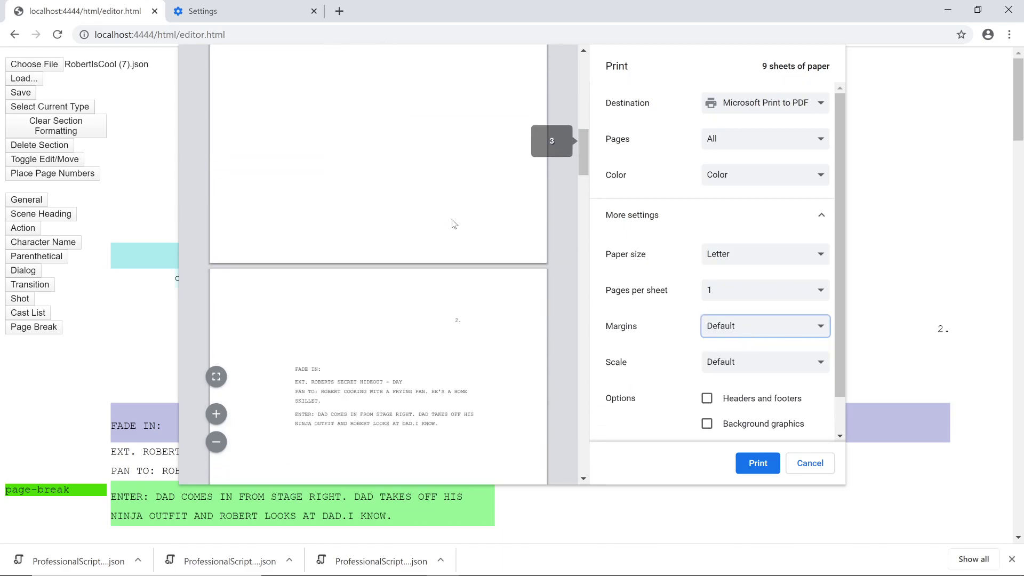
{"action": "scroll", "coordinate": [454, 223], "scroll_direction": "down", "scroll_amount": 1}
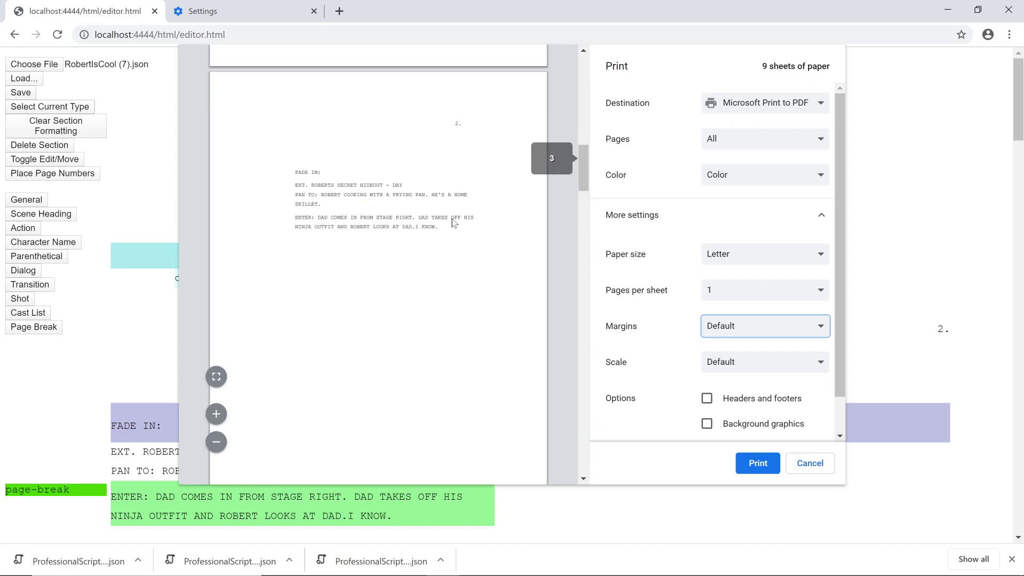
{"action": "scroll", "coordinate": [454, 223], "scroll_direction": "up", "scroll_amount": 5}
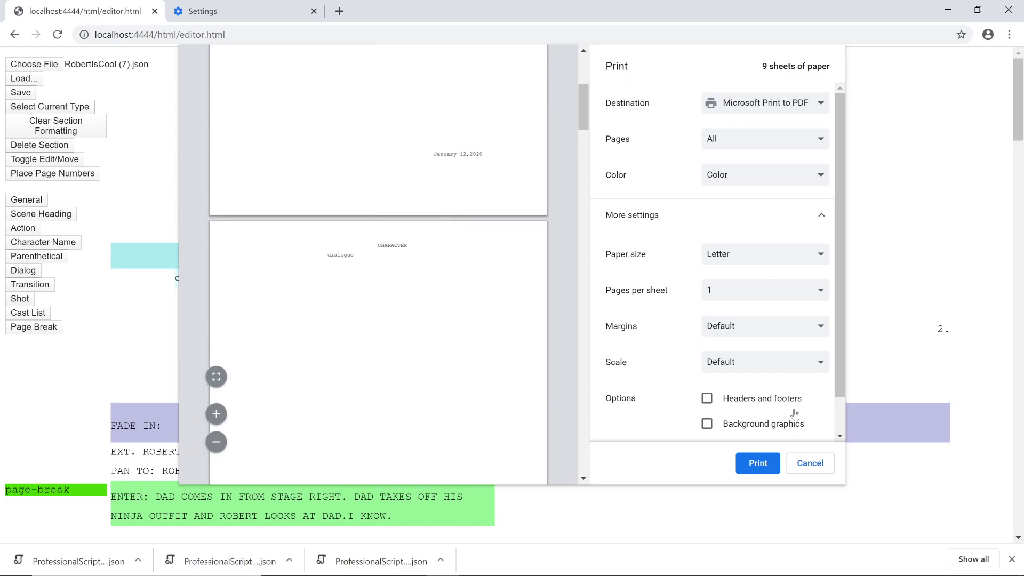
{"action": "left_click", "coordinate": [810, 464]}
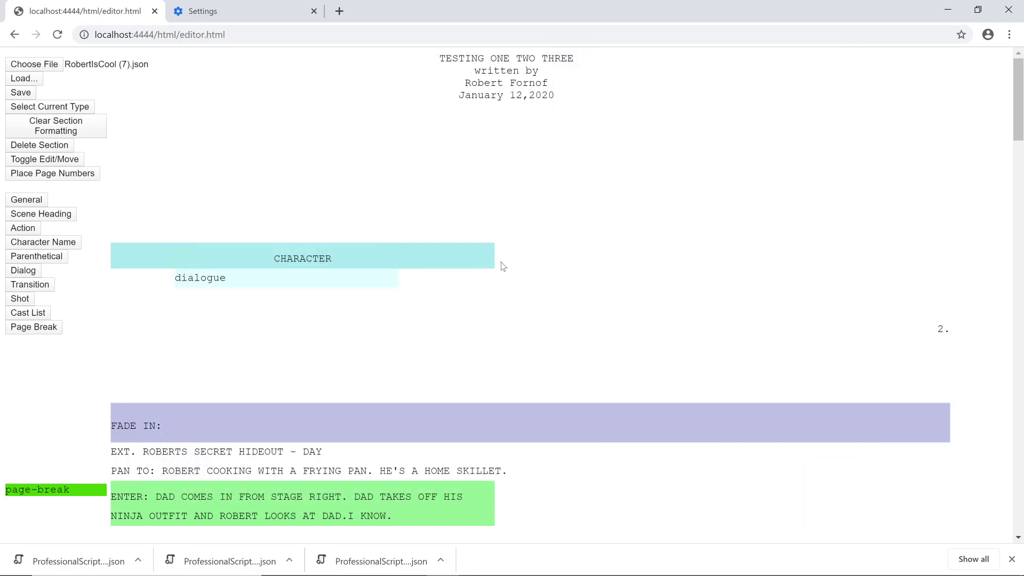
- Delete the placeholder CHARACTER and dialogue sections below the title page text
{"action": "left_click", "coordinate": [420, 260]}
{"action": "left_click", "coordinate": [370, 257]}
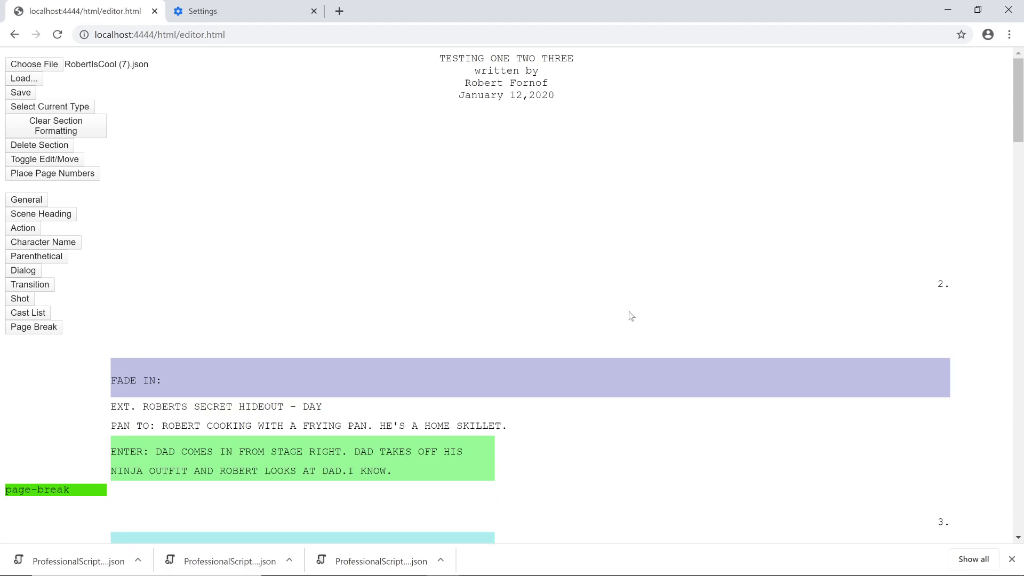
- Check the script pages in the print preview and print the script to a PDF named printme on the Desktop
{"action": "key", "text": "ctrl+p"}
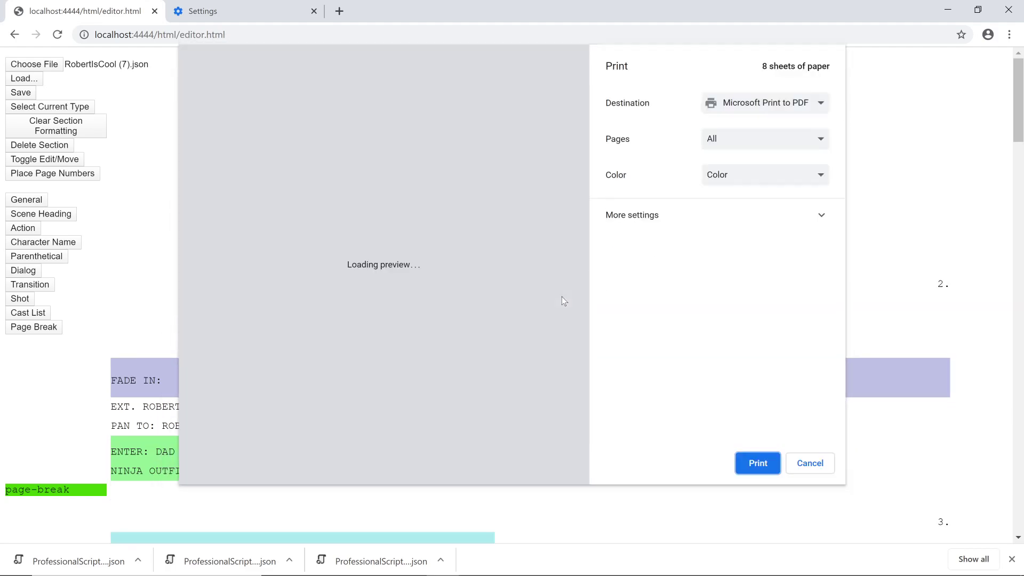
{"action": "scroll", "coordinate": [549, 266], "scroll_direction": "down", "scroll_amount": 7}
{"action": "scroll", "coordinate": [543, 265], "scroll_direction": "down", "scroll_amount": 3}
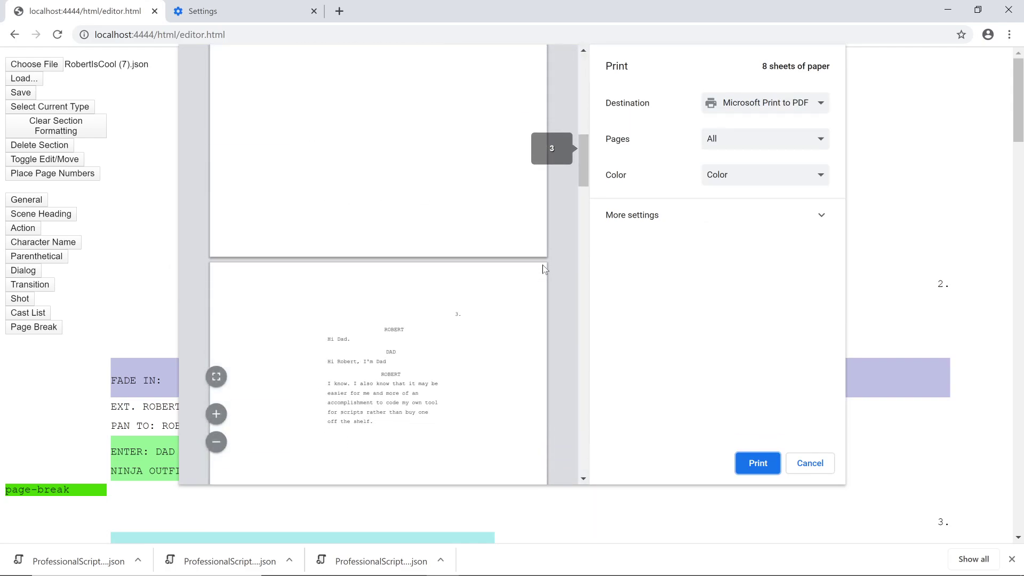
{"action": "scroll", "coordinate": [543, 265], "scroll_direction": "down", "scroll_amount": 20}
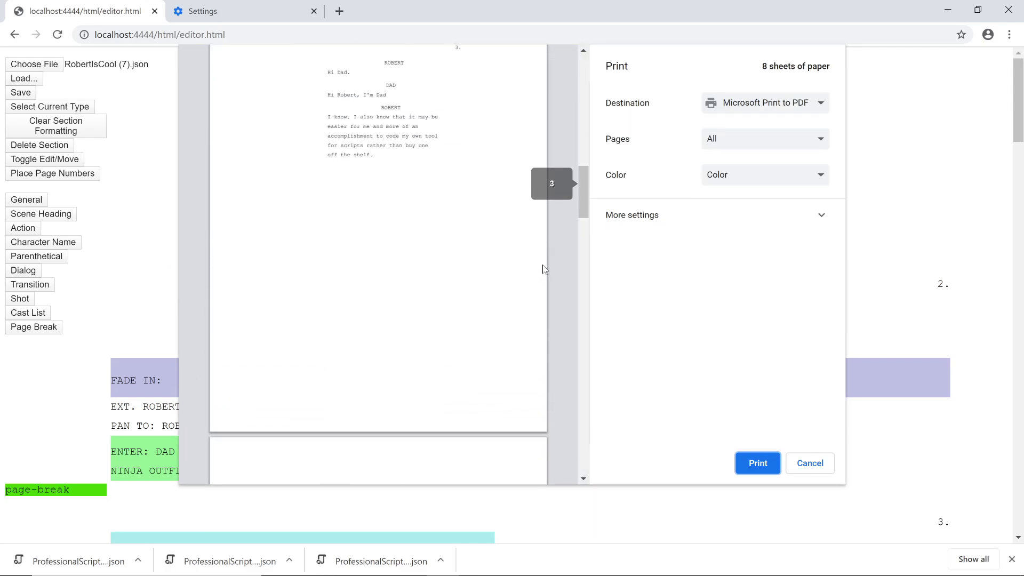
{"action": "scroll", "coordinate": [542, 264], "scroll_direction": "down", "scroll_amount": 4}
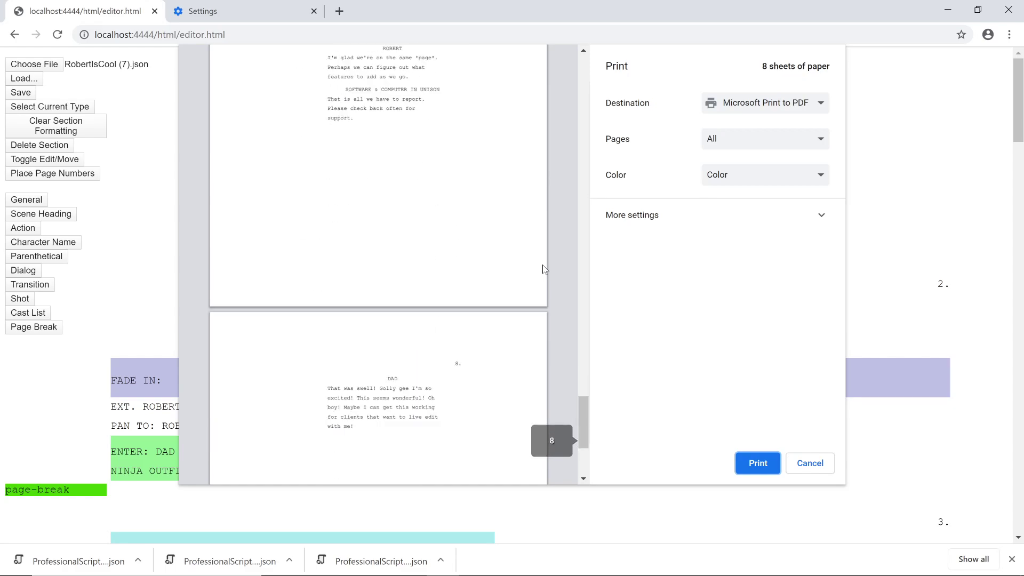
{"action": "left_click", "coordinate": [741, 462]}
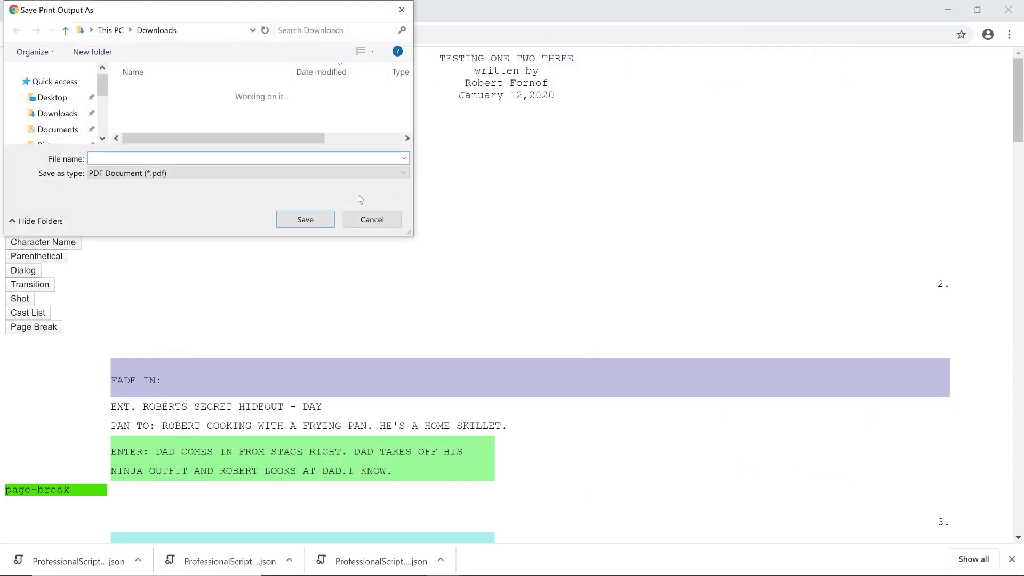
{"action": "left_click", "coordinate": [61, 97]}
{"action": "left_click", "coordinate": [148, 159]}
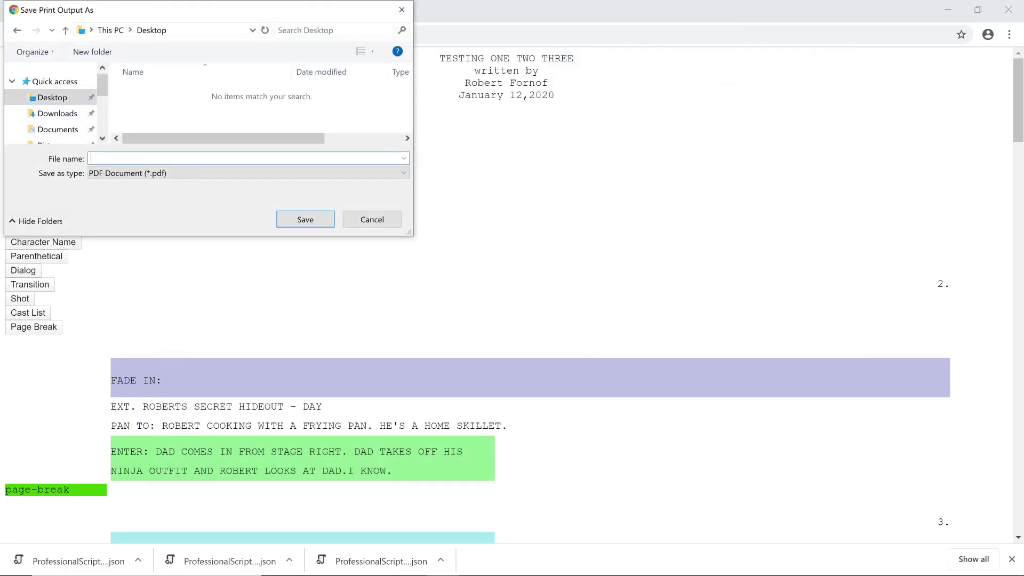
{"action": "type", "text": "printme"}
{"action": "key", "text": "Return"}
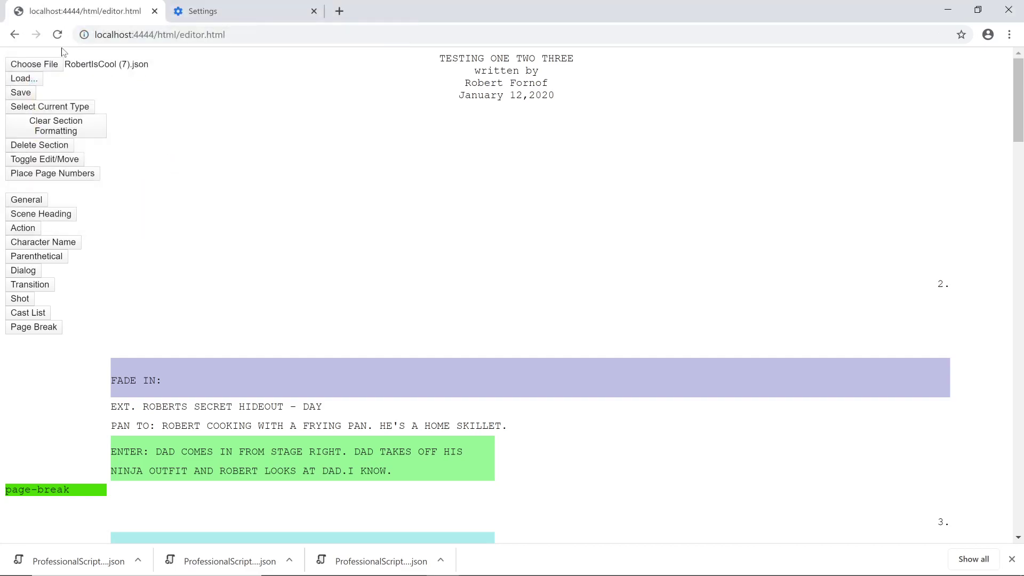
- Switch to File Explorer, view the printme PDF from the Desktop folder in its default viewer and close it
{"action": "key", "text": "alt"}
{"action": "key", "text": "alt+Tab"}
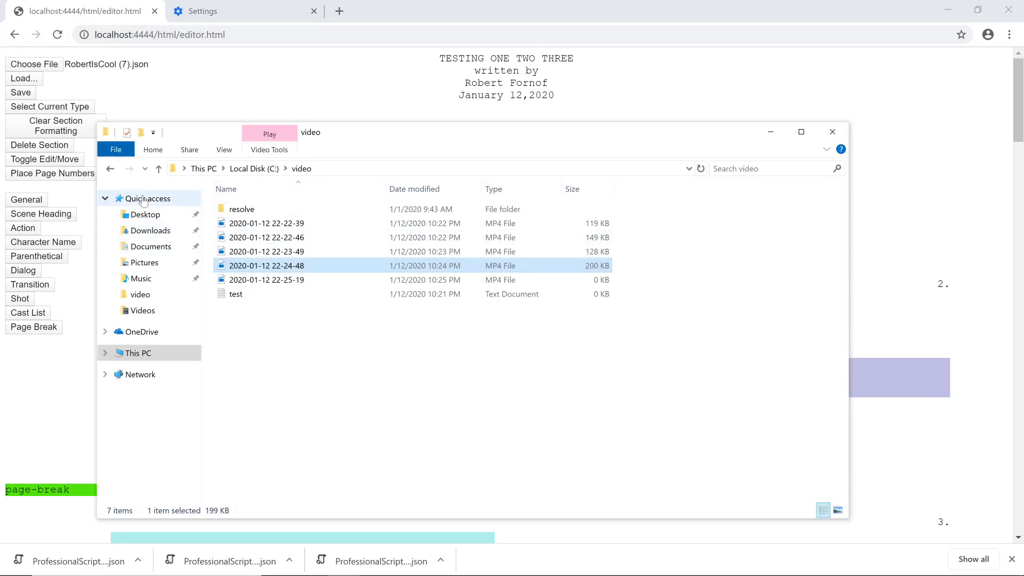
{"action": "left_click", "coordinate": [145, 214]}
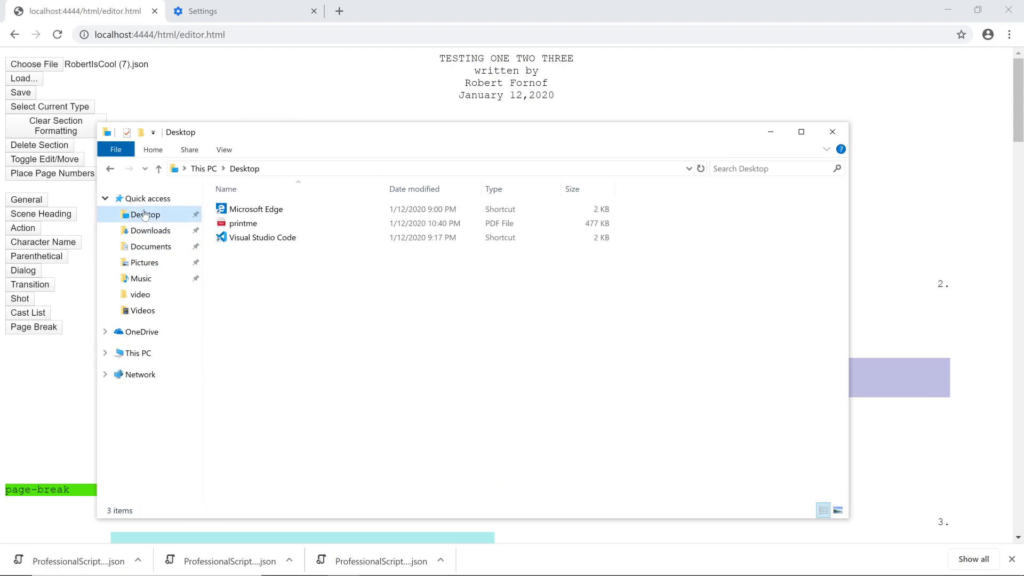
{"action": "double_click", "coordinate": [241, 224]}
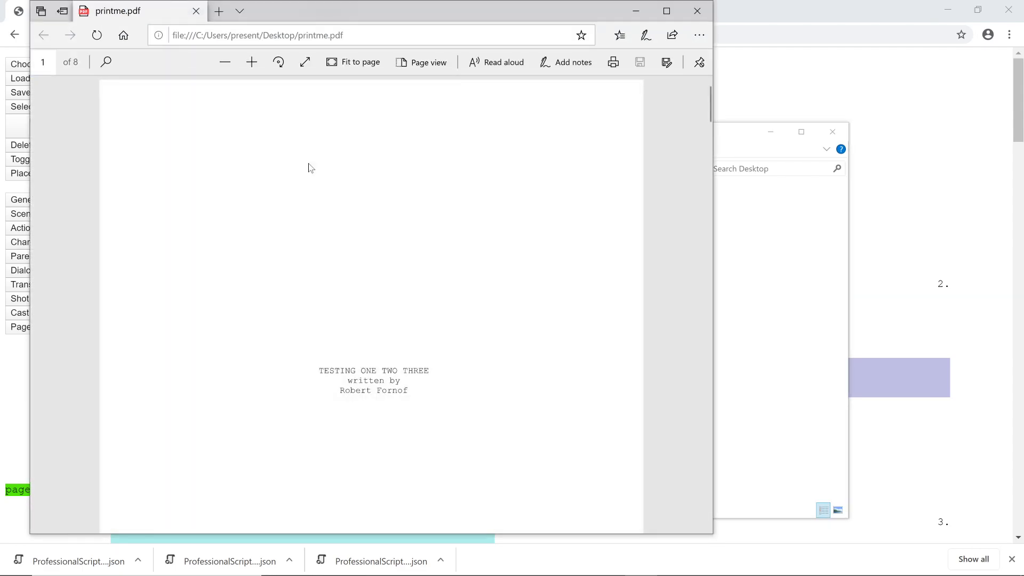
{"action": "left_click", "coordinate": [697, 11]}
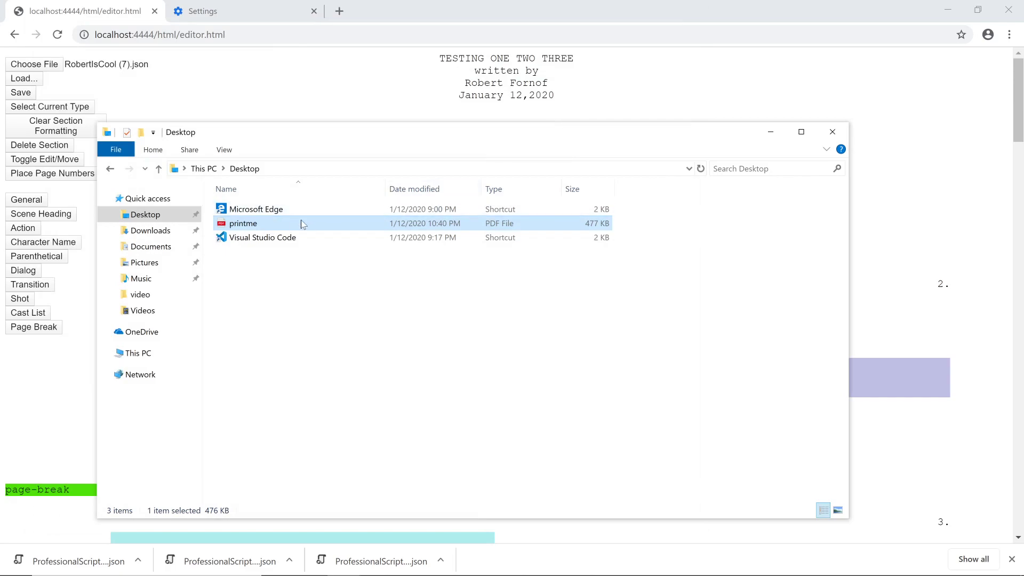
- Open the printme PDF from the Desktop folder with Google Chrome
{"action": "right_click", "coordinate": [288, 224]}
{"action": "mouse_move", "coordinate": [374, 294]}
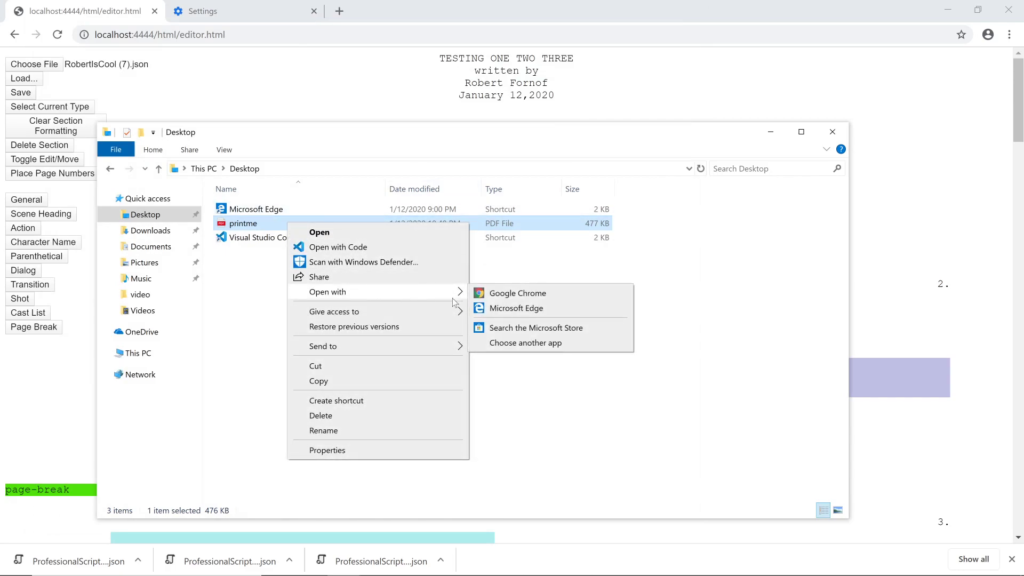
{"action": "left_click", "coordinate": [491, 294]}
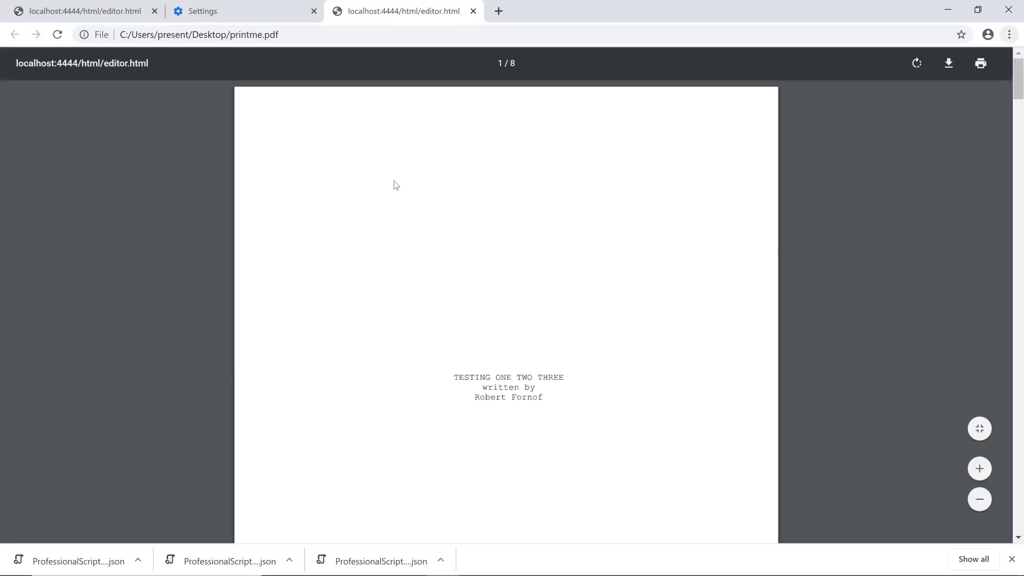
- Examine the printed PDF from the title page through the last page and back, and close it
{"action": "scroll", "coordinate": [400, 177], "scroll_direction": "down", "scroll_amount": 13}
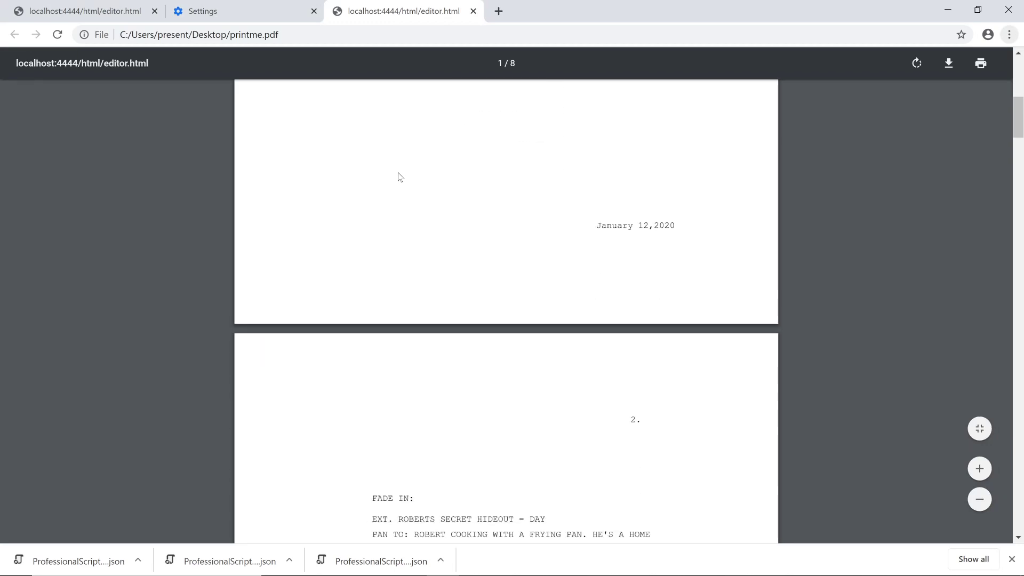
{"action": "scroll", "coordinate": [400, 176], "scroll_direction": "down", "scroll_amount": 12}
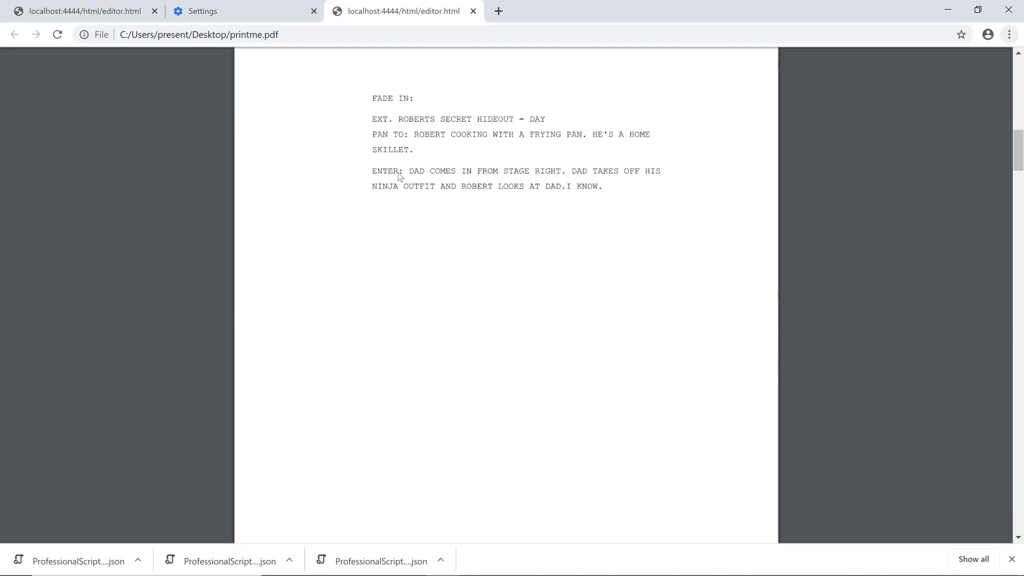
{"action": "scroll", "coordinate": [400, 177], "scroll_direction": "down", "scroll_amount": 12}
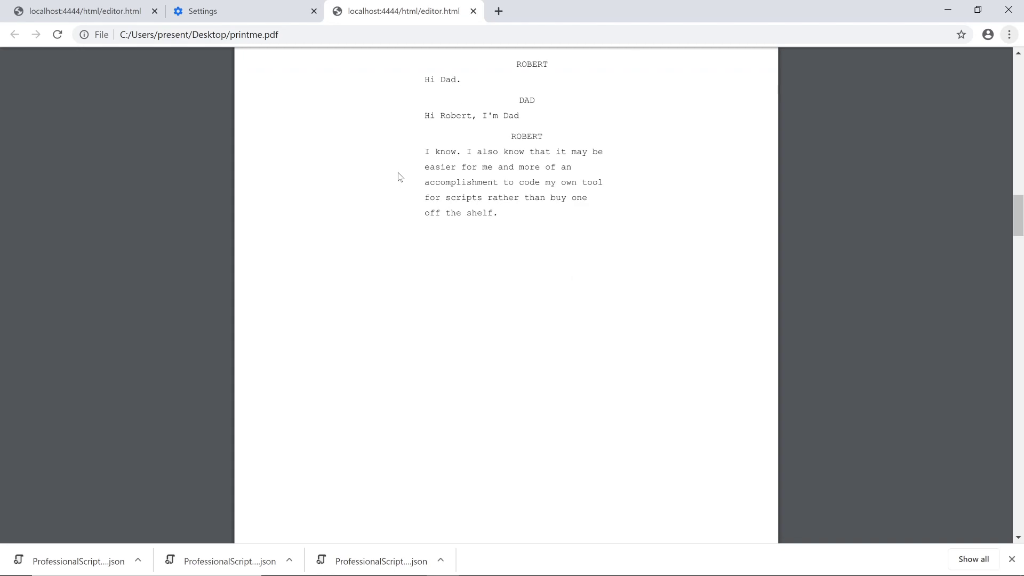
{"action": "scroll", "coordinate": [400, 176], "scroll_direction": "down", "scroll_amount": 3}
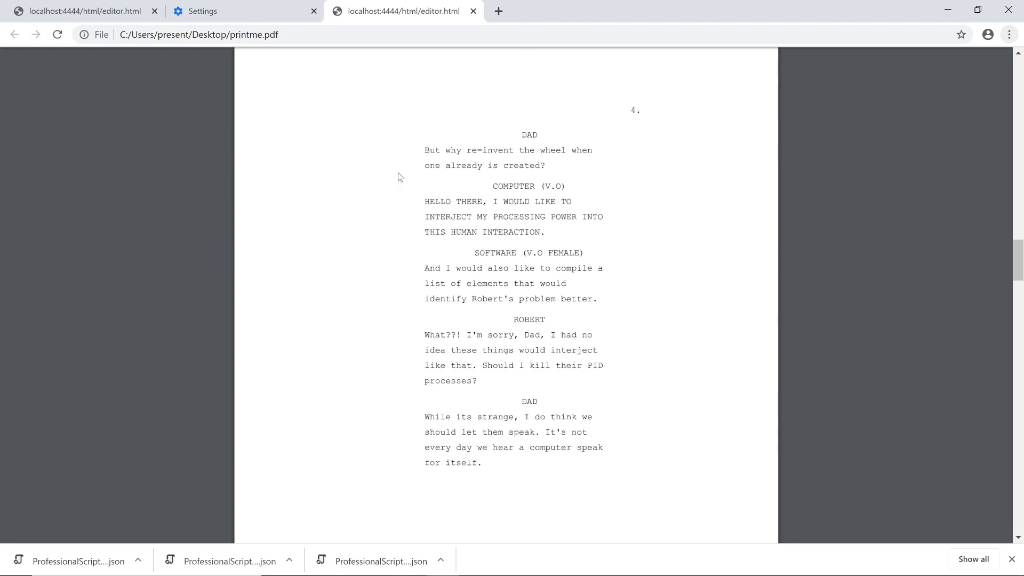
{"action": "scroll", "coordinate": [400, 177], "scroll_direction": "down", "scroll_amount": 15}
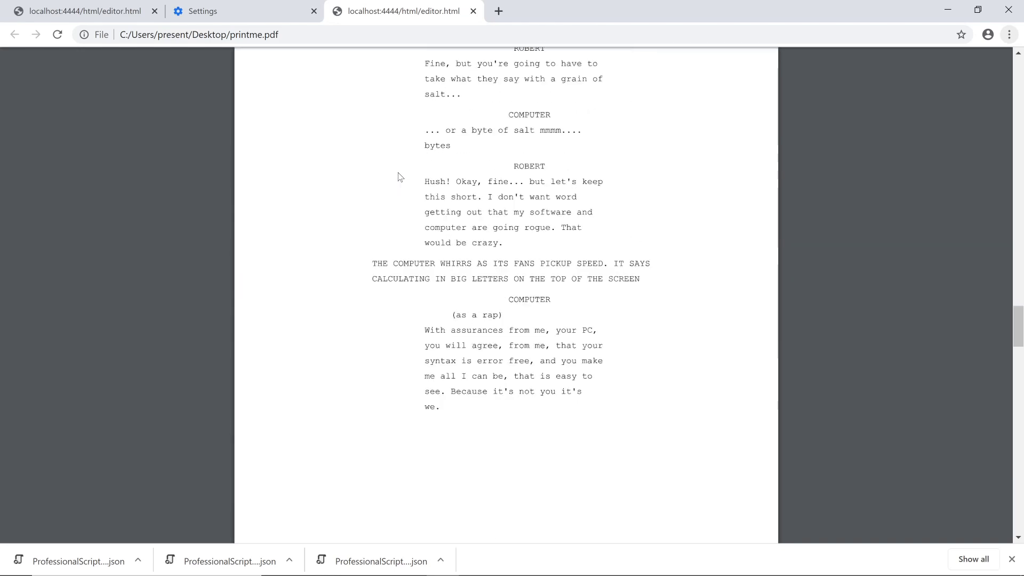
{"action": "scroll", "coordinate": [400, 176], "scroll_direction": "down", "scroll_amount": 15}
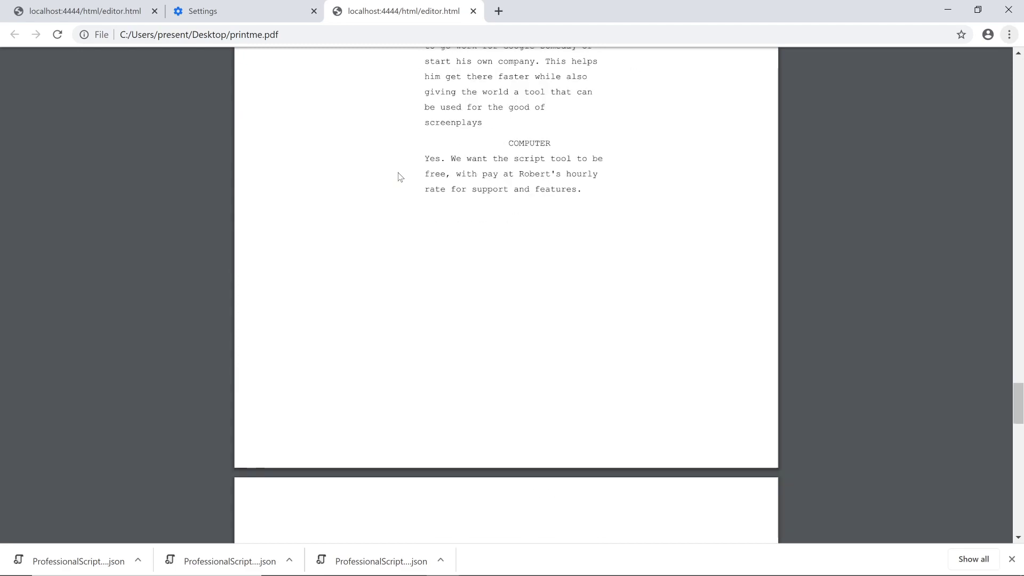
{"action": "scroll", "coordinate": [400, 176], "scroll_direction": "down", "scroll_amount": 15}
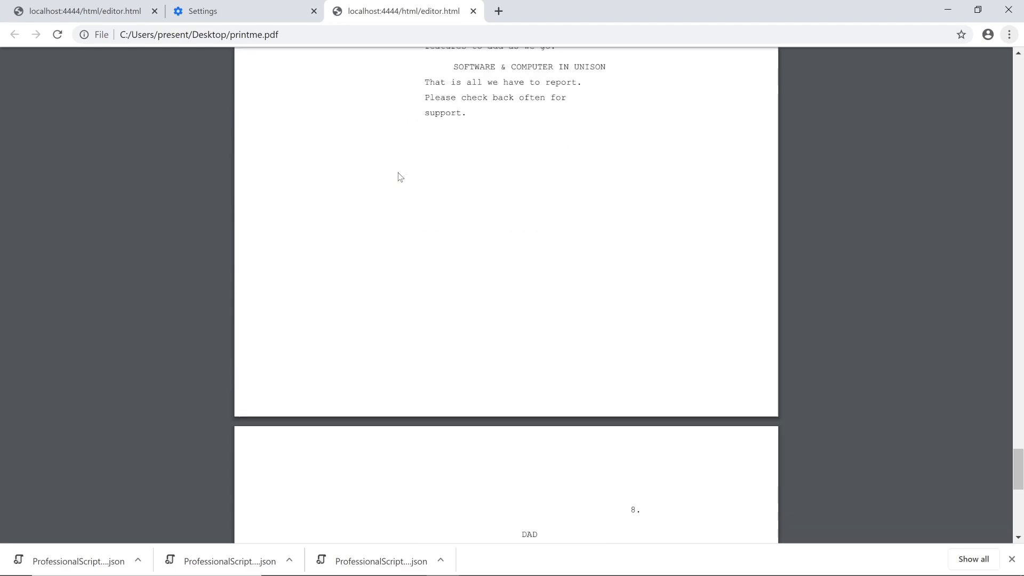
{"action": "scroll", "coordinate": [400, 176], "scroll_direction": "down", "scroll_amount": 5}
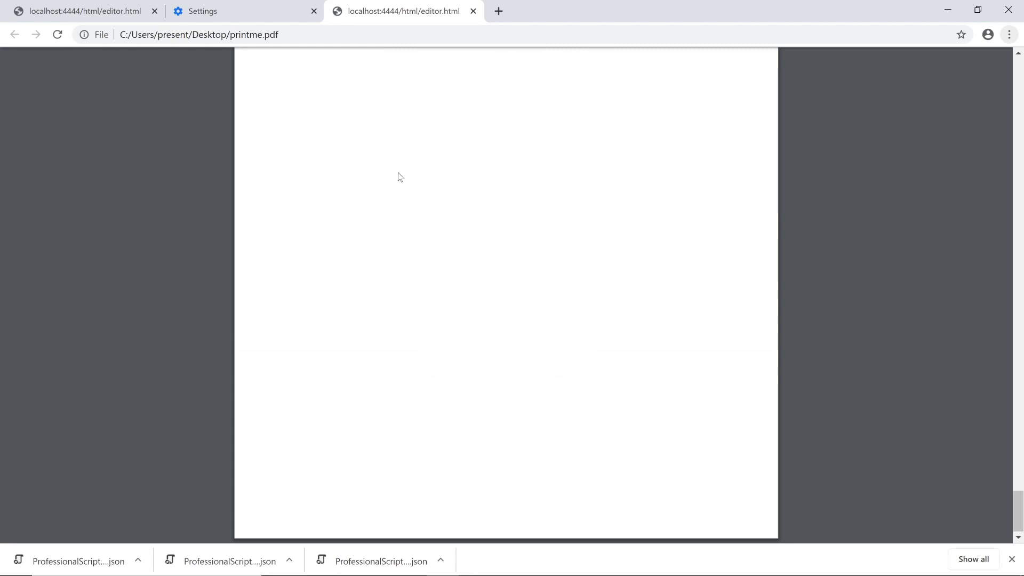
{"action": "scroll", "coordinate": [400, 176], "scroll_direction": "up", "scroll_amount": 10}
{"action": "scroll", "coordinate": [400, 177], "scroll_direction": "up", "scroll_amount": 20}
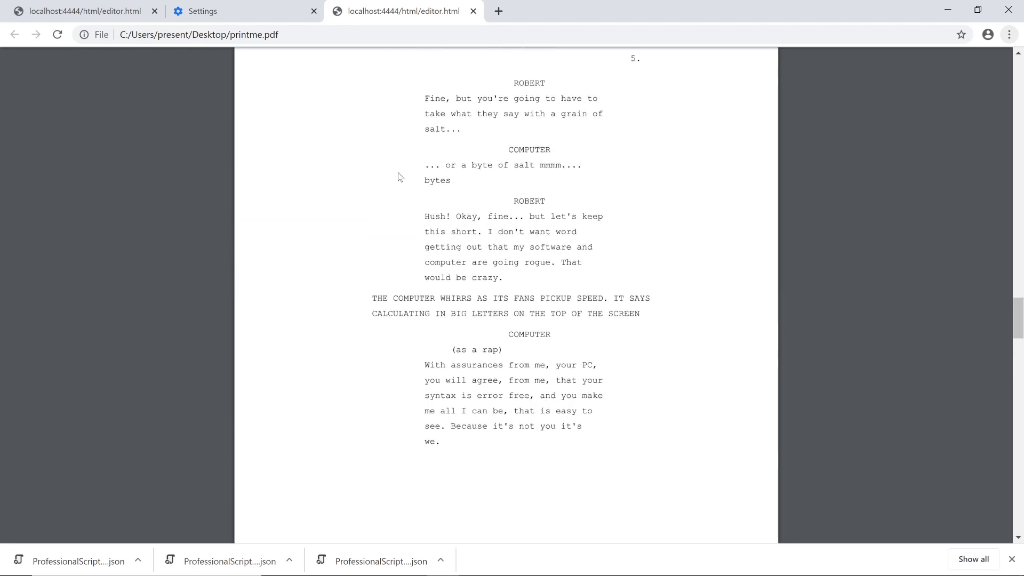
{"action": "scroll", "coordinate": [400, 177], "scroll_direction": "up", "scroll_amount": 20}
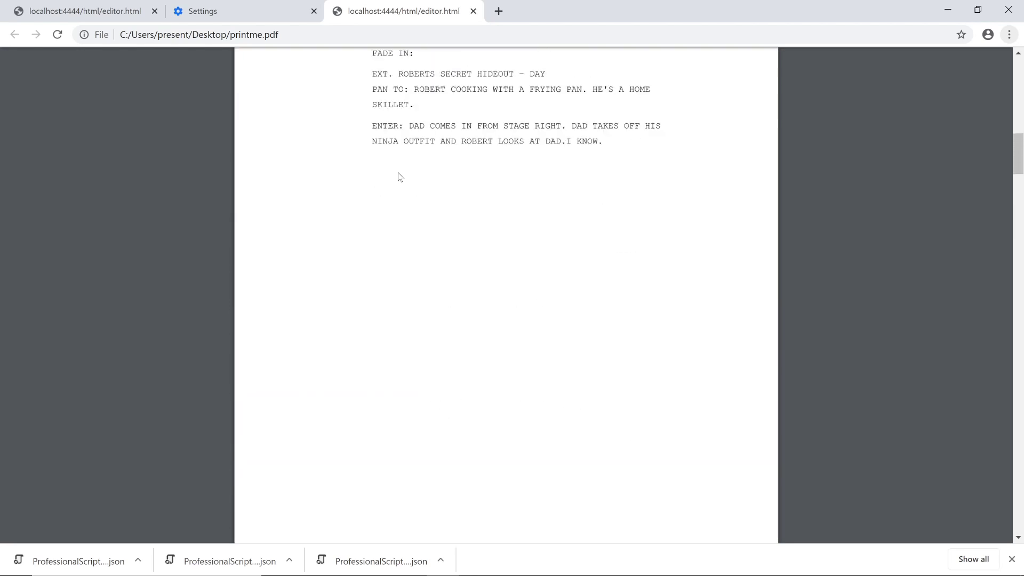
{"action": "scroll", "coordinate": [400, 177], "scroll_direction": "up", "scroll_amount": 10}
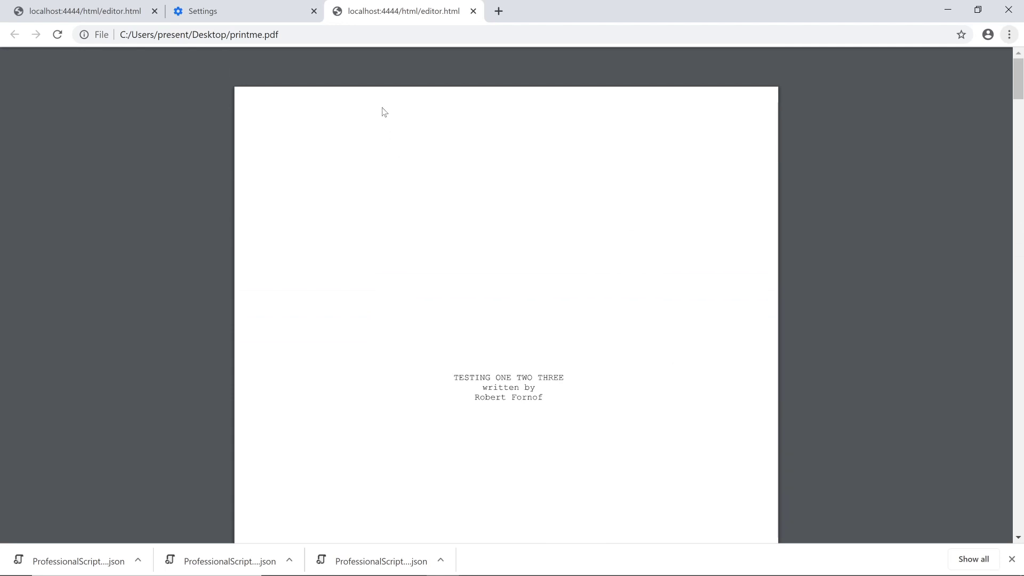
{"action": "left_click", "coordinate": [473, 11]}
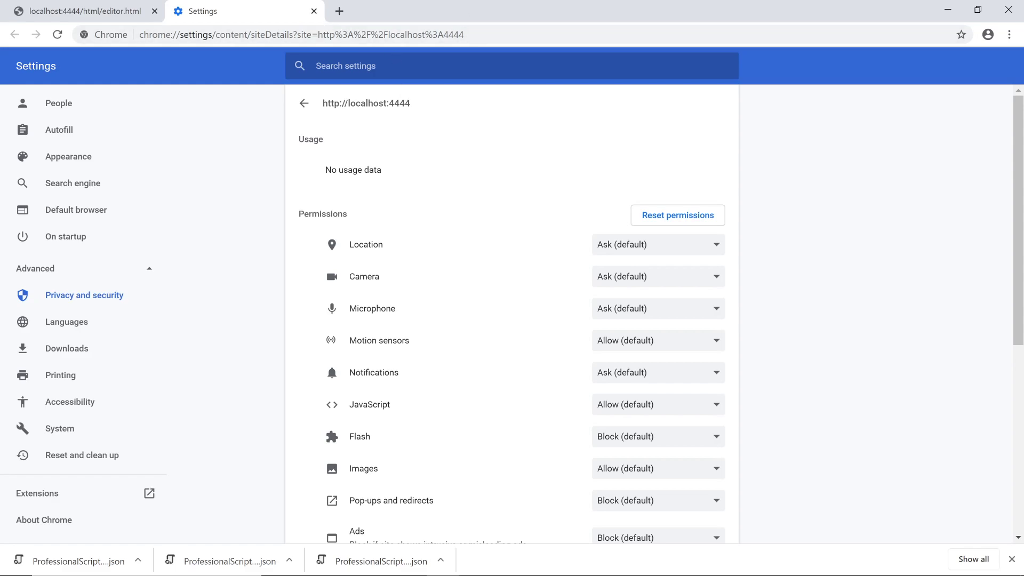
- Return to the script editor and reload the page
{"action": "left_click", "coordinate": [90, 11]}
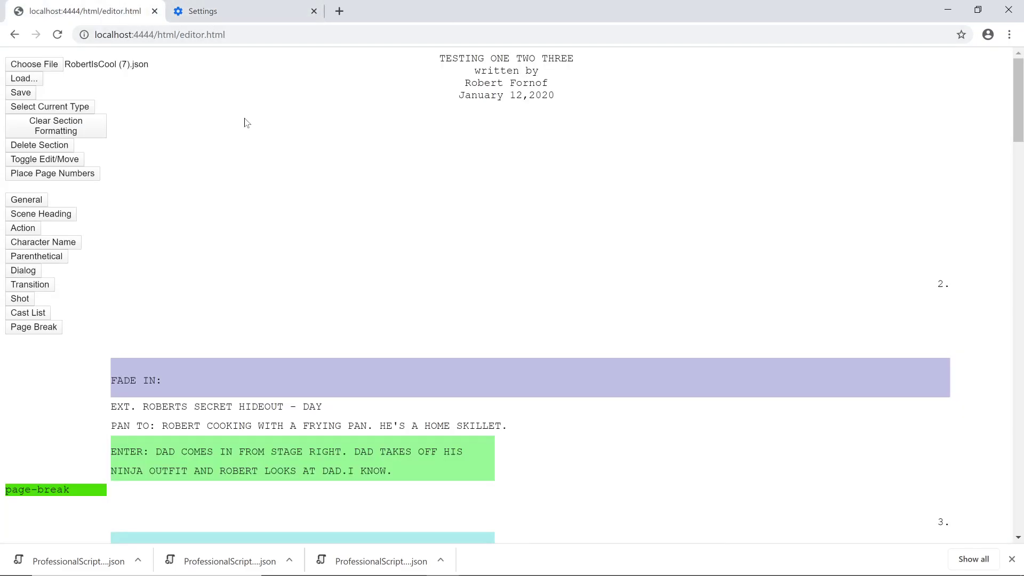
{"action": "scroll", "coordinate": [247, 122], "scroll_direction": "down", "scroll_amount": 6}
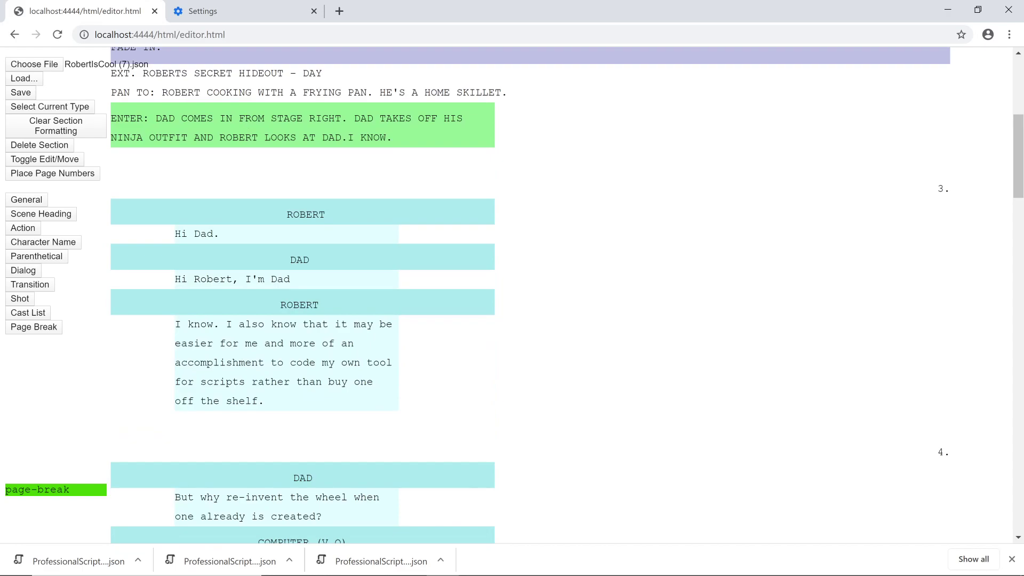
{"action": "key", "text": "F5"}
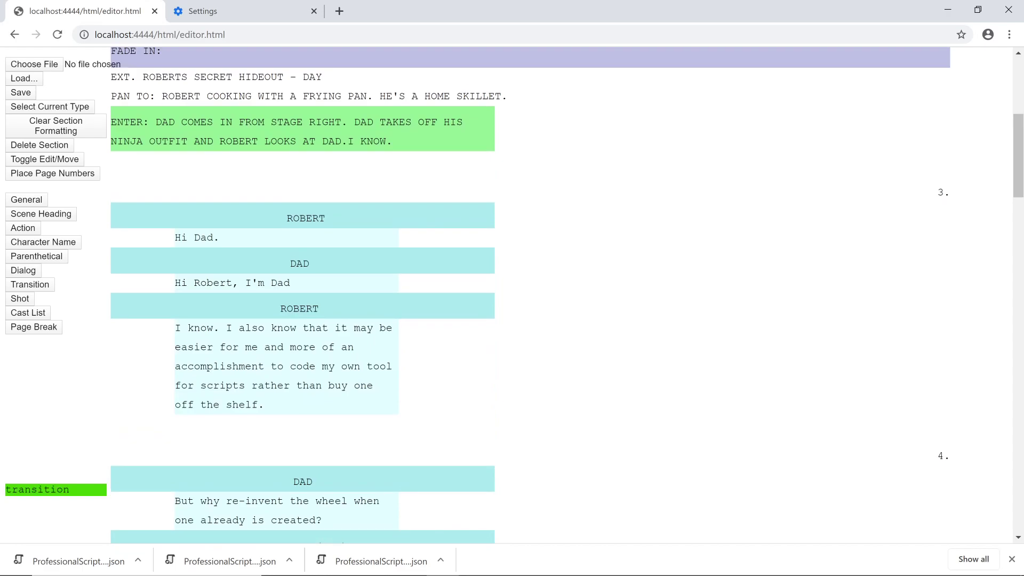
{"action": "key", "text": "ctrl+plus"}
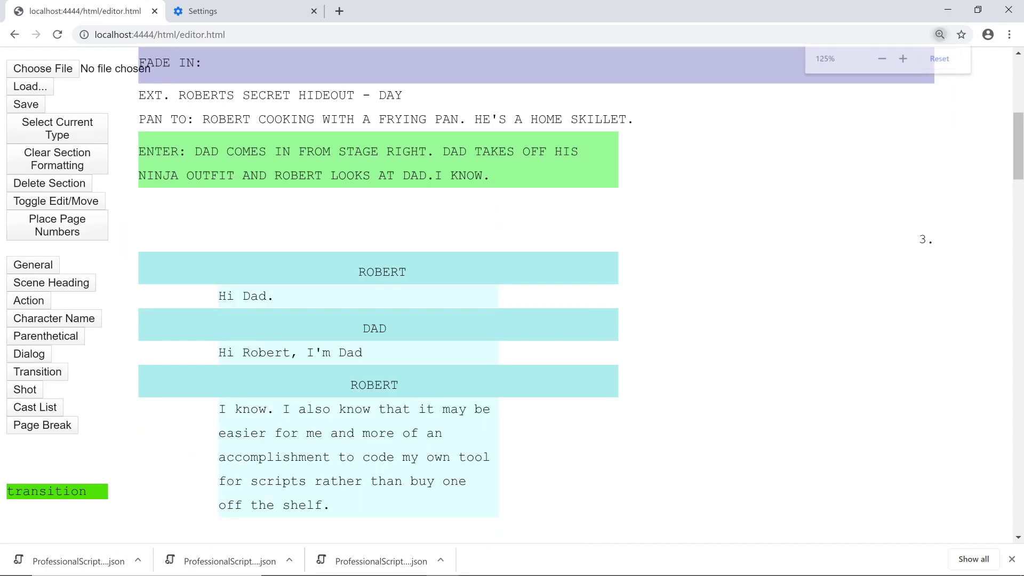
{"action": "key", "text": "ctrl+minus"}
{"action": "key", "text": "ctrl+minus"}
{"action": "key", "text": "ctrl+plus"}
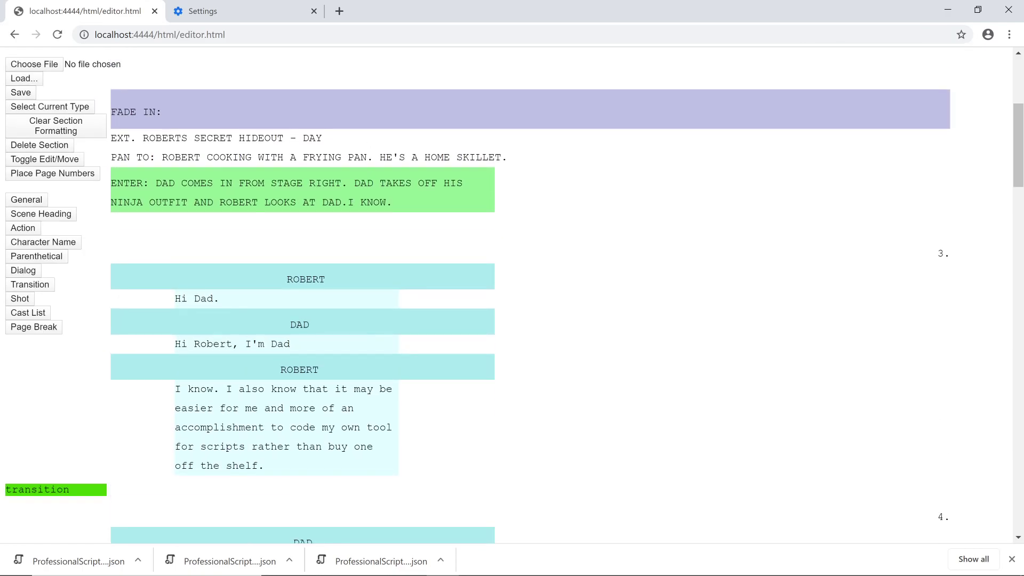
- Clear the stored site data for localhost:4444 in its site settings and return to the script editor
{"action": "left_click", "coordinate": [233, 18]}
{"action": "left_click", "coordinate": [115, 20]}
{"action": "left_click", "coordinate": [202, 17]}
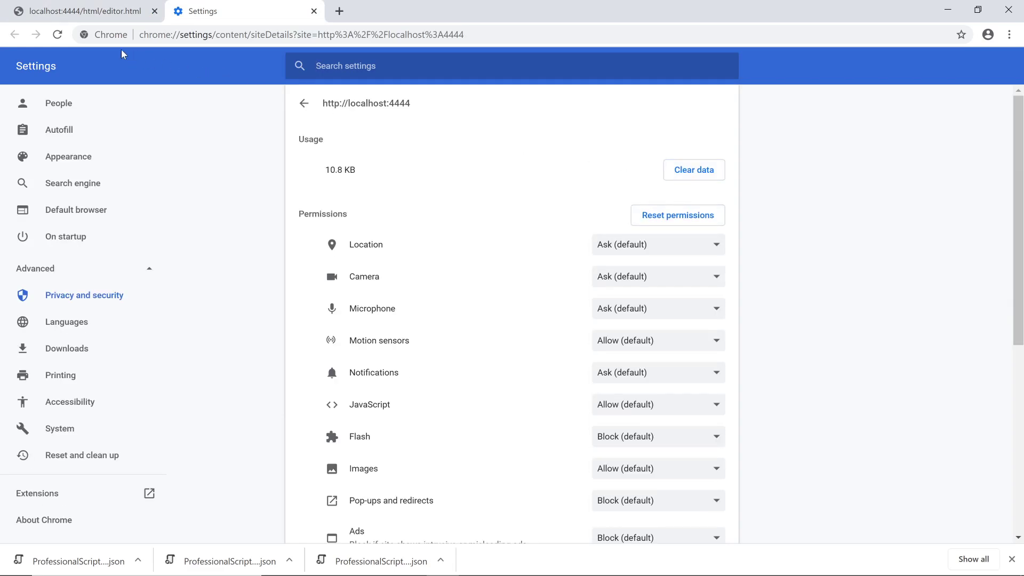
{"action": "left_click", "coordinate": [86, 10]}
{"action": "left_click", "coordinate": [84, 34]}
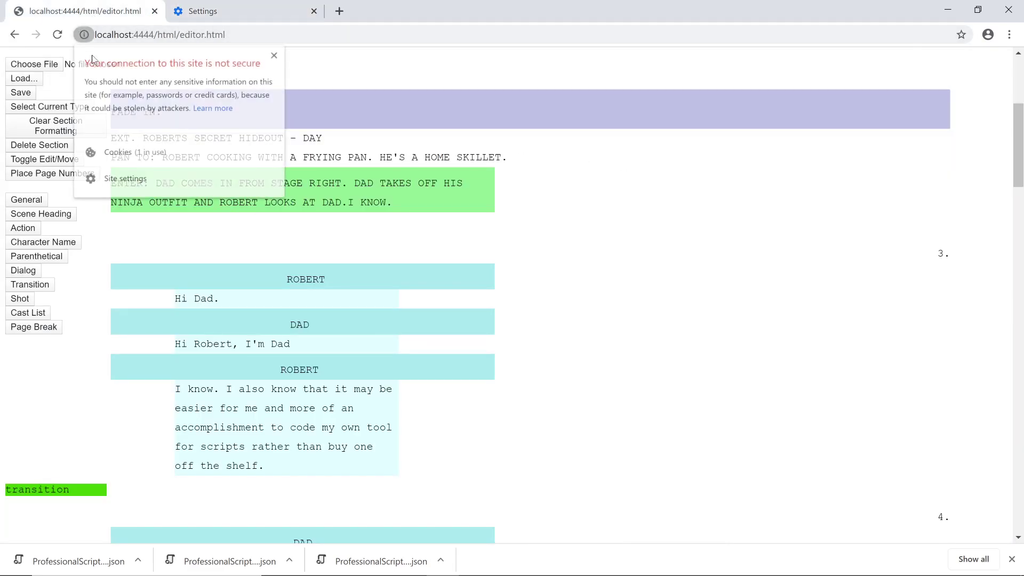
{"action": "left_click", "coordinate": [114, 179]}
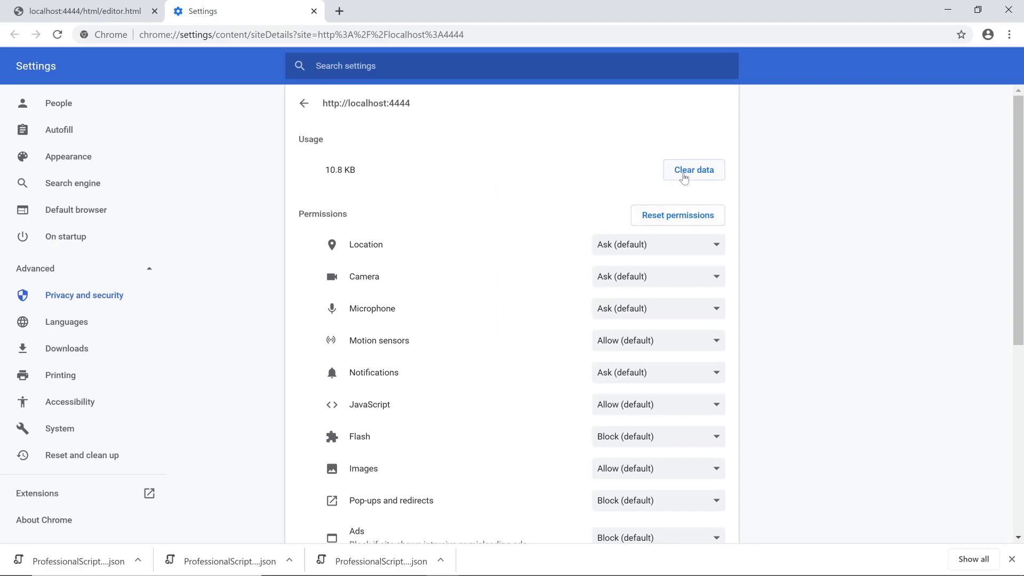
{"action": "left_click", "coordinate": [685, 178]}
{"action": "left_click", "coordinate": [650, 321]}
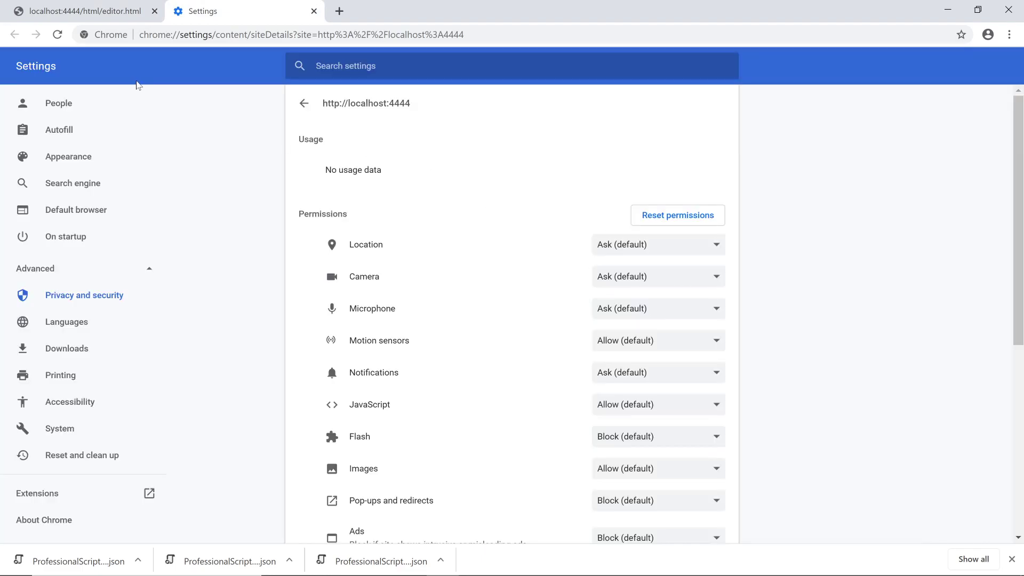
{"action": "left_click", "coordinate": [107, 12]}
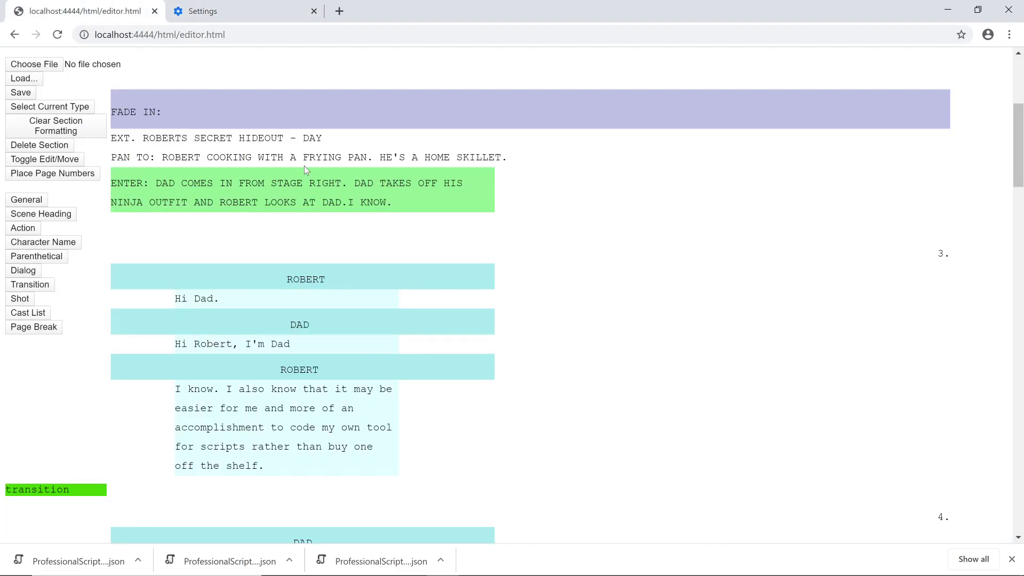
- Reload the script editor and replace the placeholder text of its transition section with "FADE IN:"
{"action": "key", "text": "F5"}
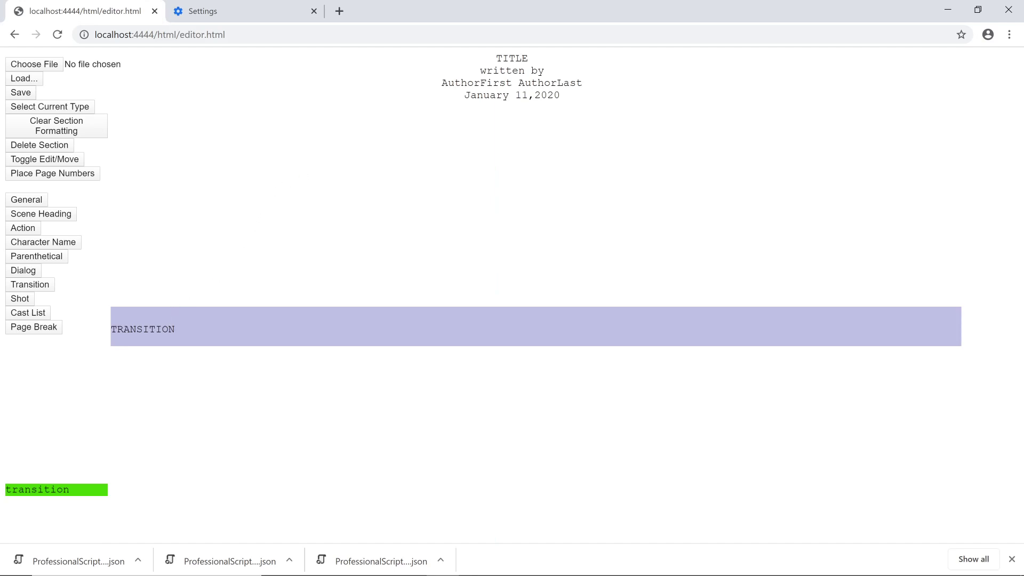
{"action": "left_click", "coordinate": [142, 328]}
{"action": "double_click", "coordinate": [142, 328]}
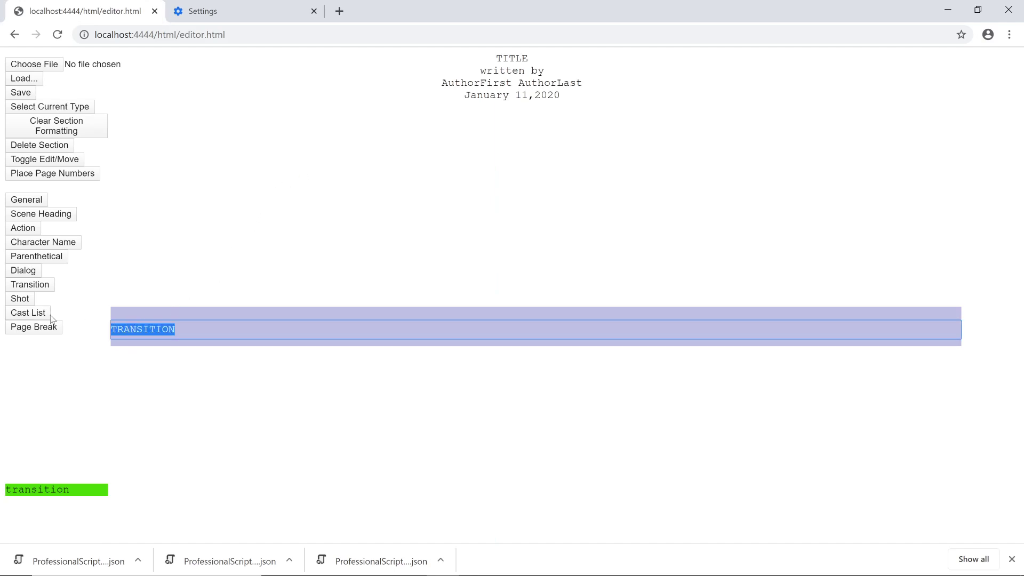
{"action": "type", "text": "FADE IN:"}
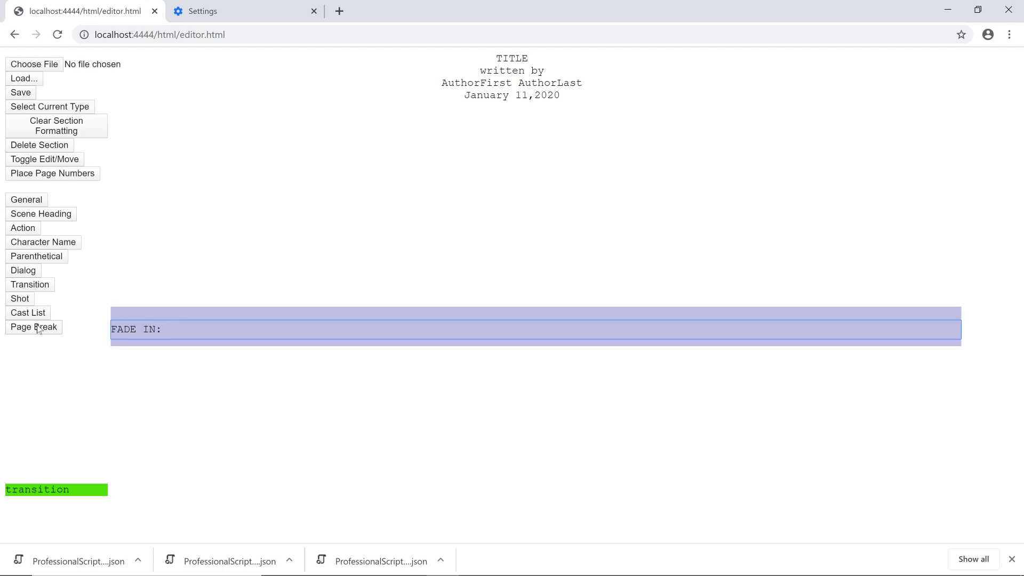
{"action": "left_click", "coordinate": [148, 288]}
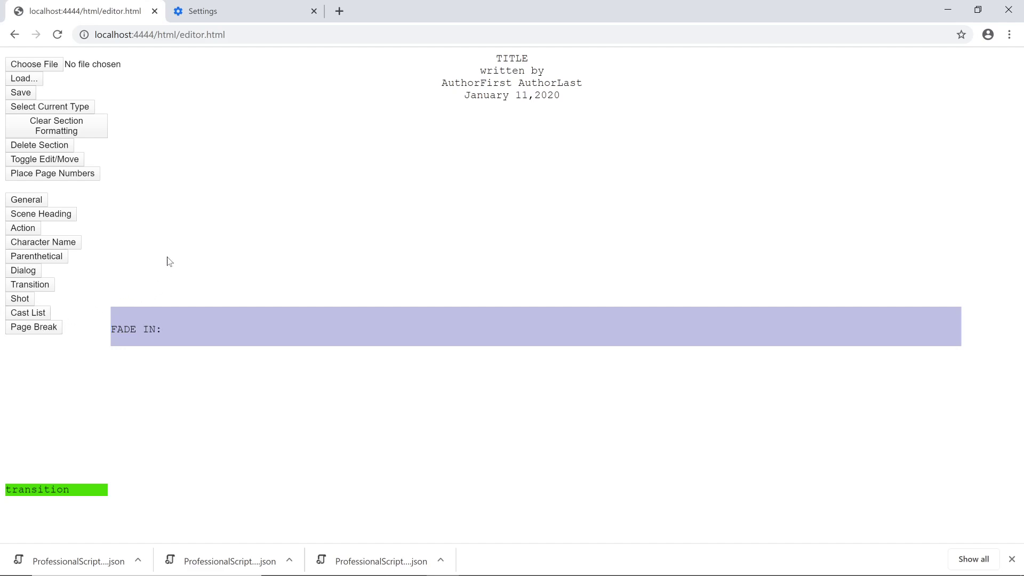
- Load the script file ProfessionalScriptNumber (2) from the Downloads folder into the editor and look over its first pages
{"action": "left_click", "coordinate": [21, 65]}
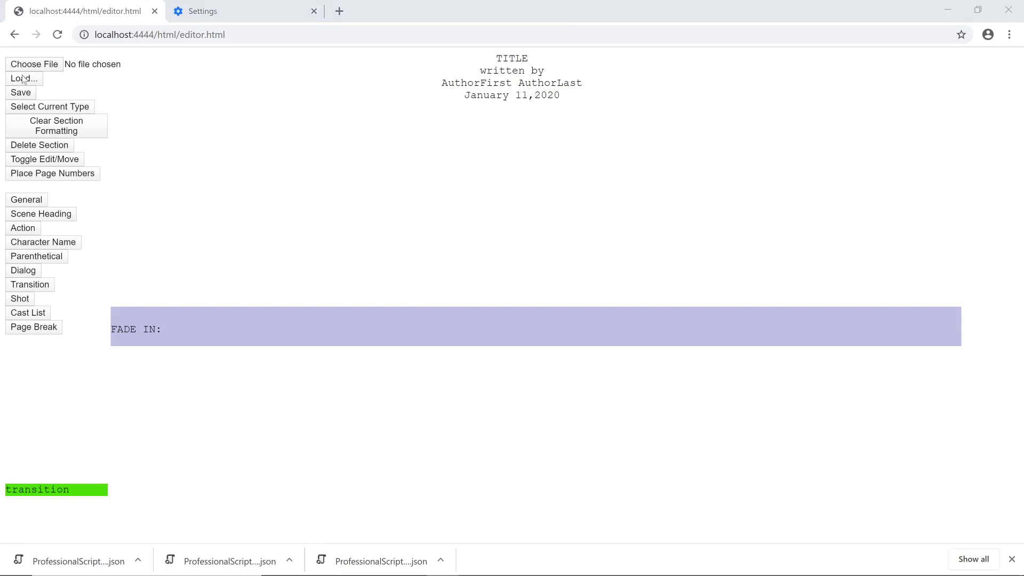
{"action": "left_click", "coordinate": [190, 109]}
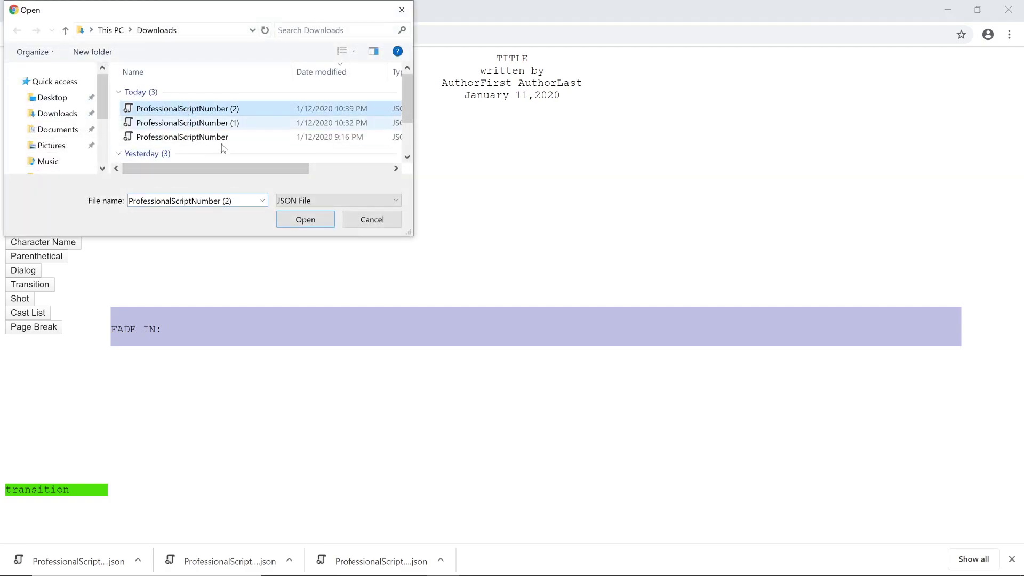
{"action": "left_click", "coordinate": [293, 218]}
{"action": "left_click", "coordinate": [24, 78]}
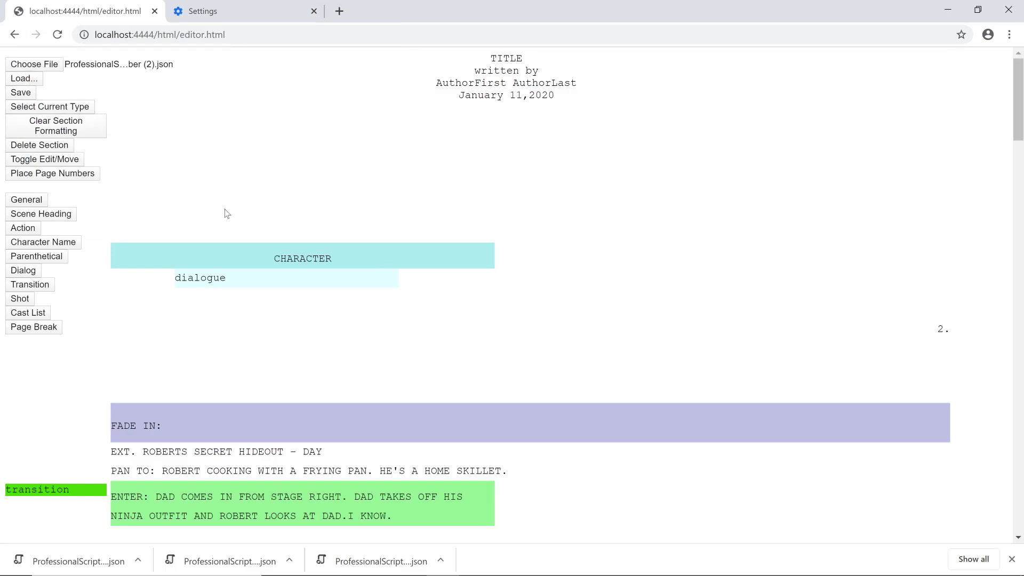
{"action": "scroll", "coordinate": [227, 213], "scroll_direction": "down", "scroll_amount": 1}
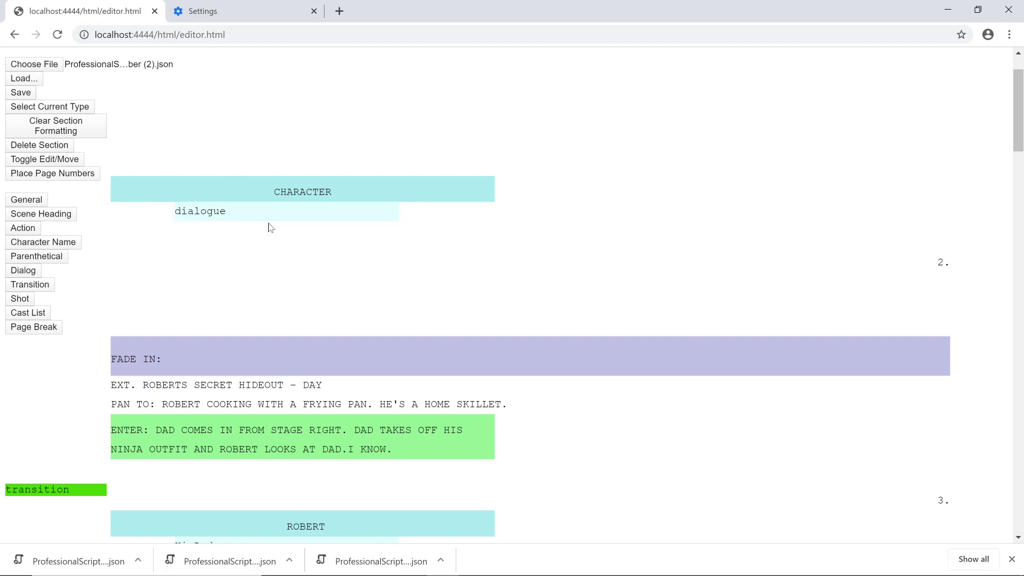
{"action": "left_click_drag", "start_coordinate": [313, 190], "coordinate": [292, 231]}
{"action": "scroll", "coordinate": [274, 243], "scroll_direction": "down", "scroll_amount": 4}
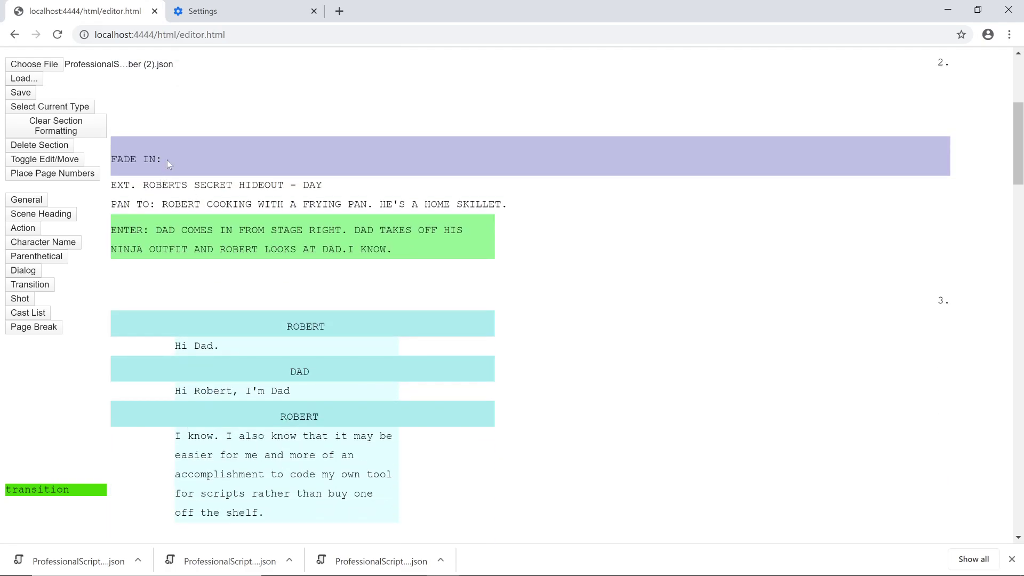